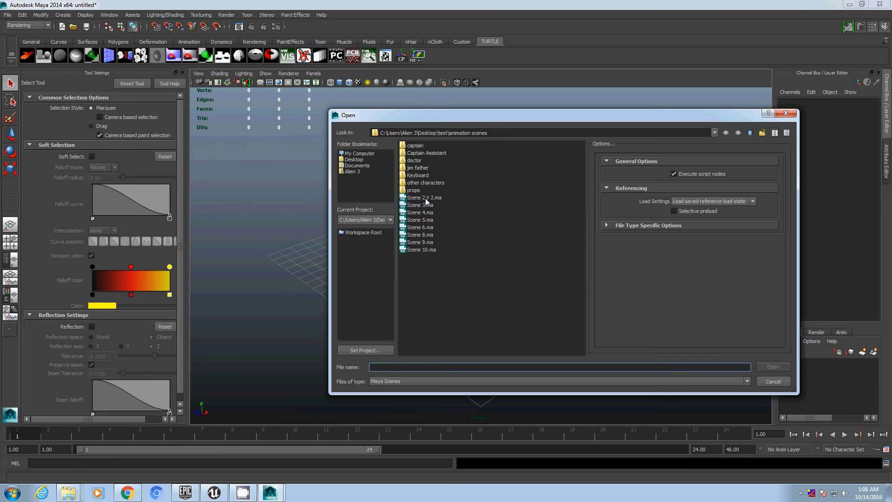
Step: Open Scene 2 V 2.ma and relink its missing jim father reference to jim father.ma in the jim father/rig folder
left_click(425, 198)
left_click(774, 367)
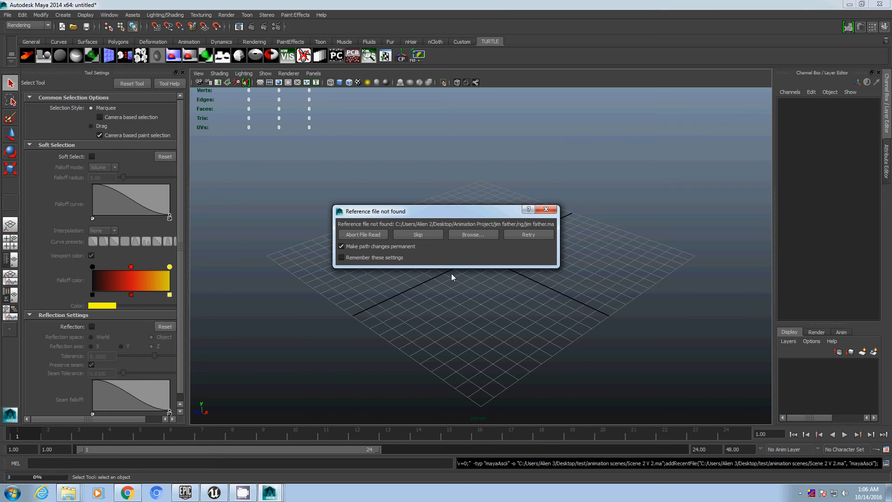
left_click(473, 235)
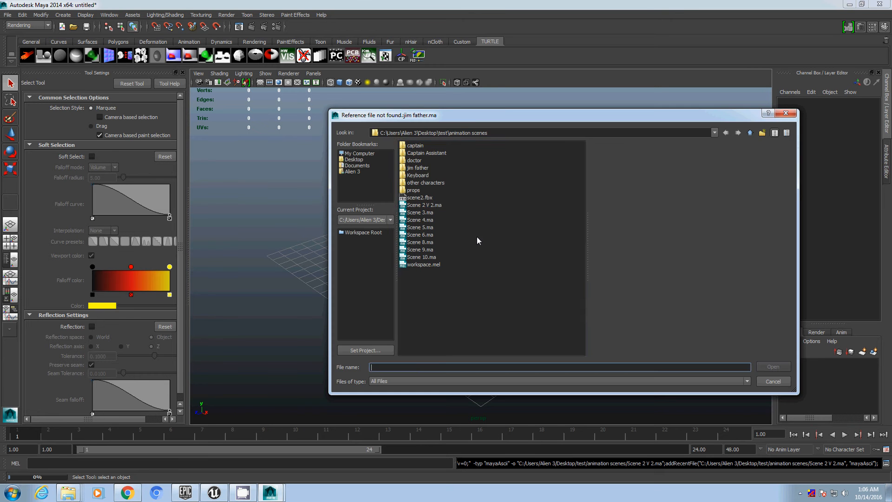
left_click(425, 205)
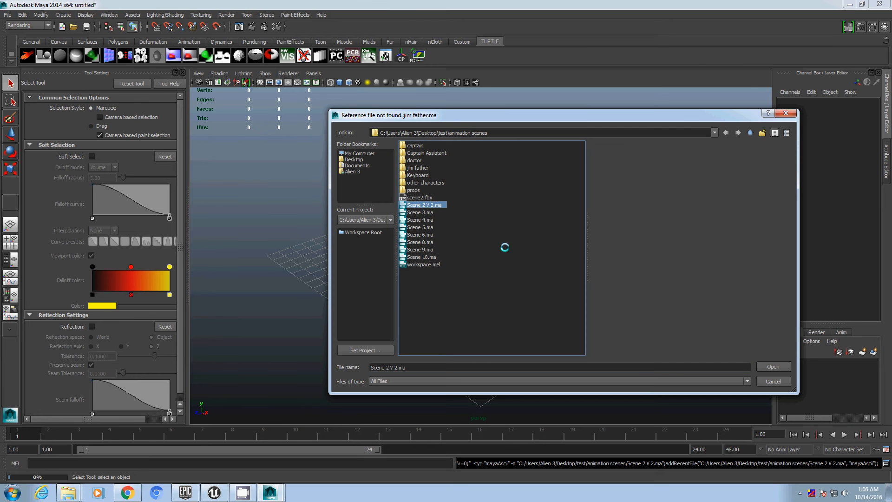
left_click(418, 153)
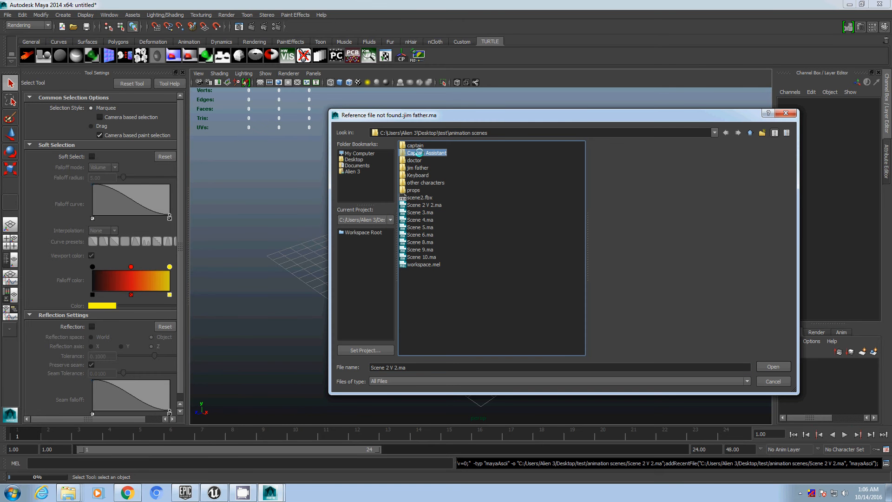
double_click(415, 168)
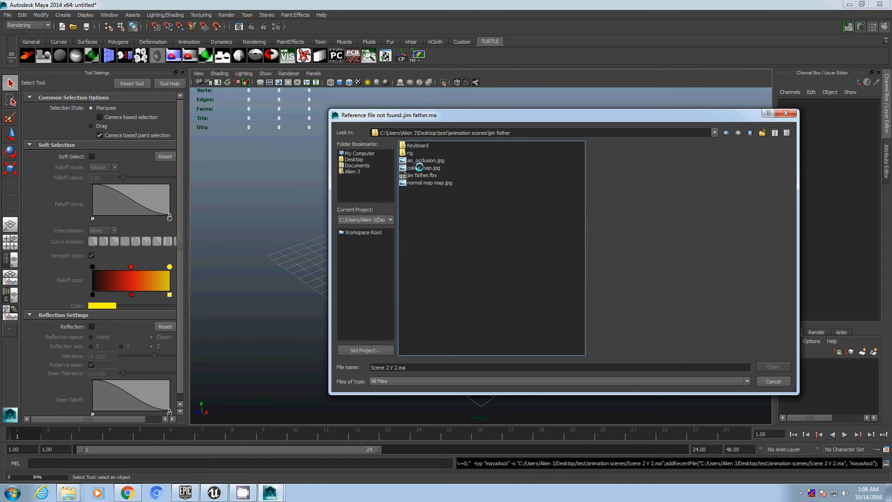
left_click(411, 154)
double_click(411, 153)
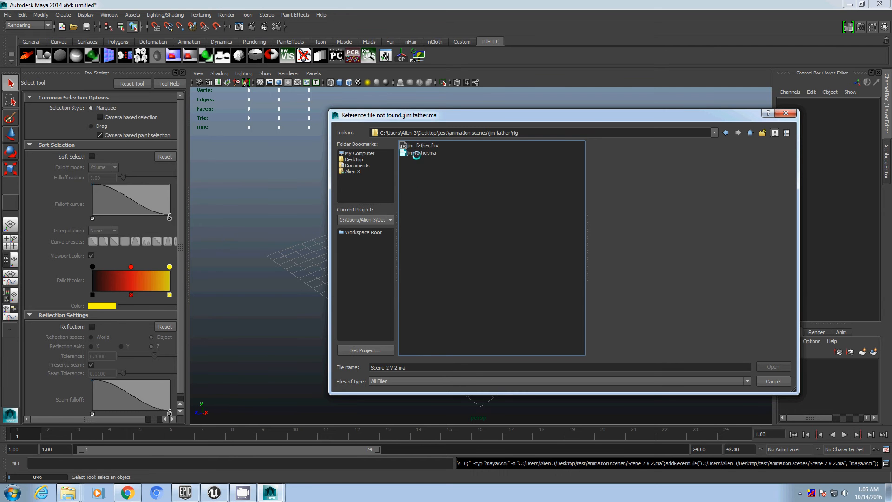
left_click(424, 154)
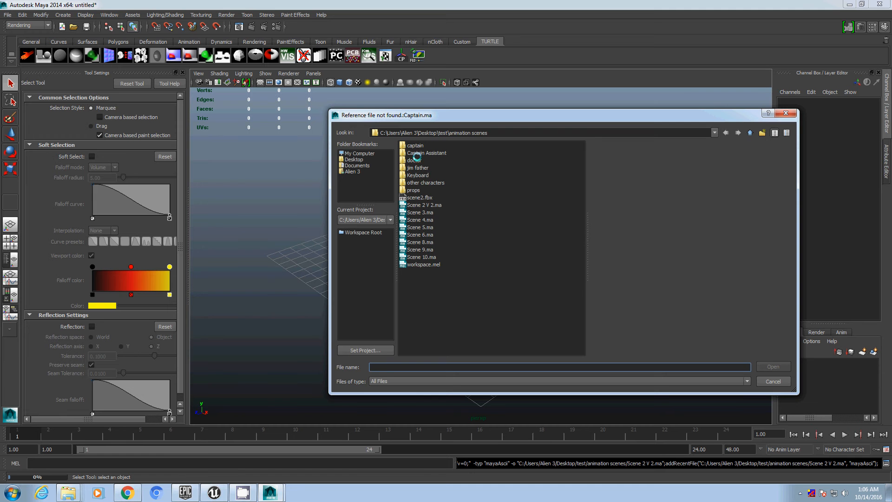
Step: Relink the missing Captain reference to Captain.ma in the captain/rig folder
double_click(414, 145)
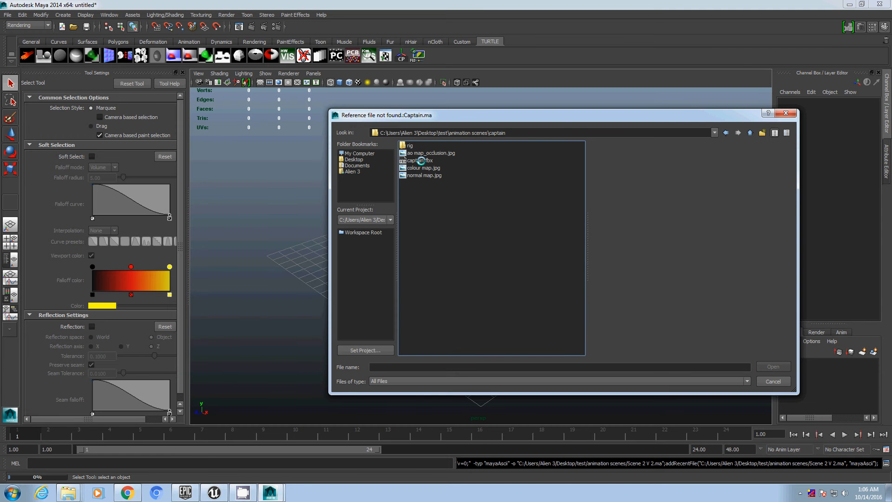
left_click(414, 153)
double_click(411, 145)
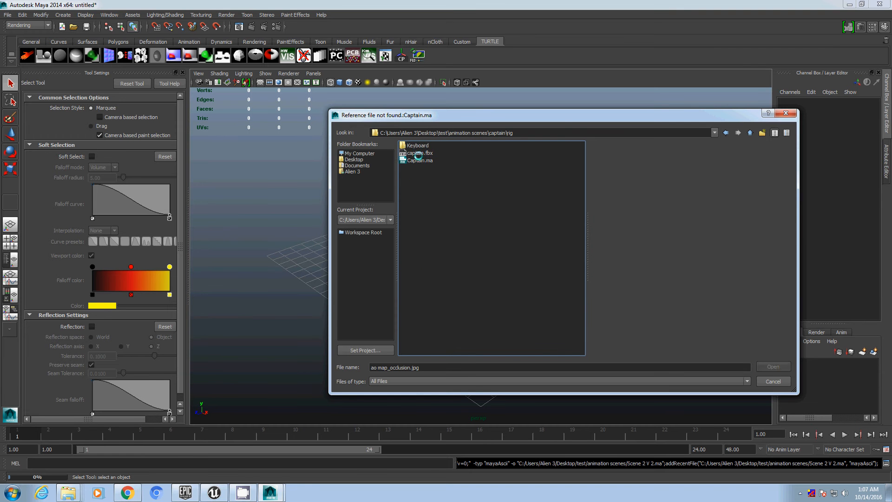
double_click(418, 160)
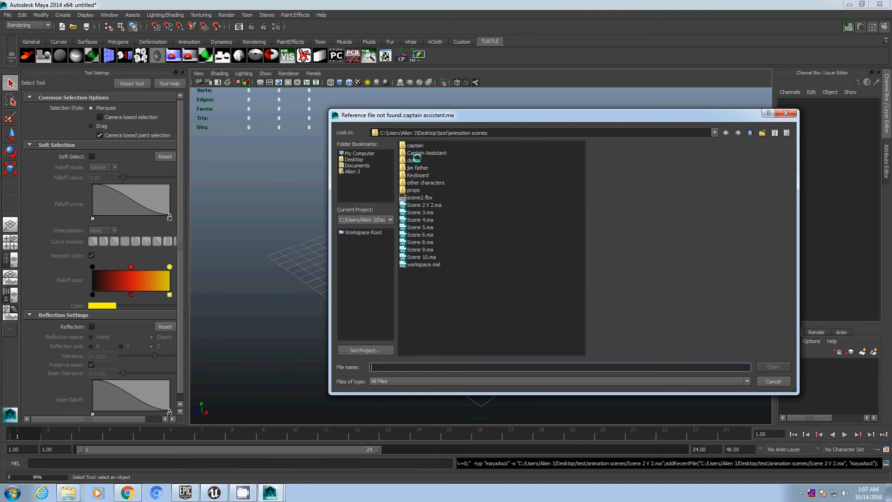
Step: Relink the missing captain assistant reference to Captain Assistant/rig/captain assistant.ma and the props reference to props/props.fbx
double_click(429, 152)
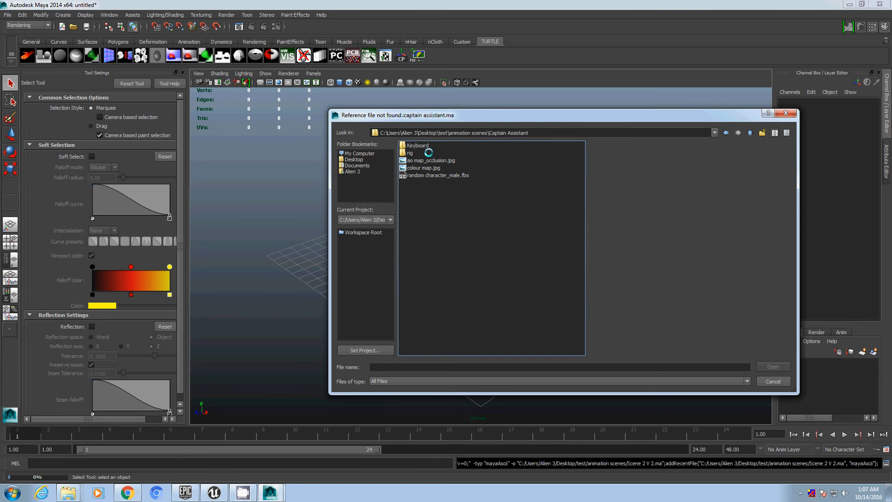
left_click(411, 152)
double_click(410, 153)
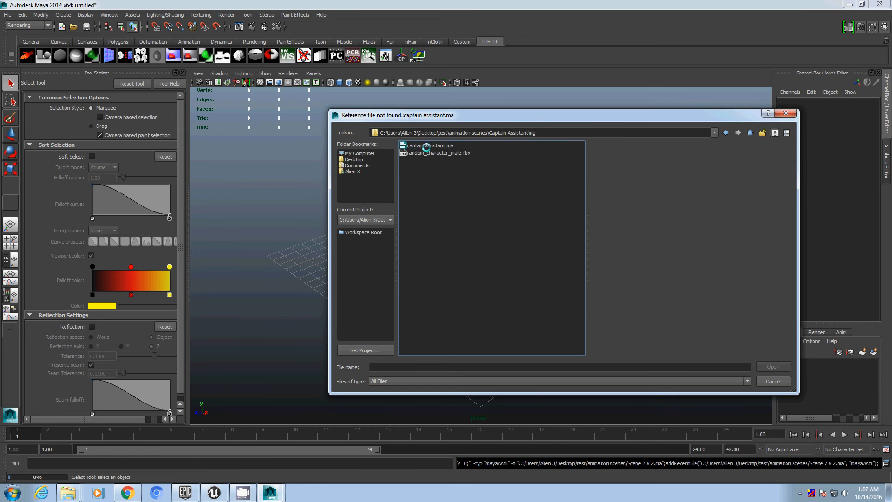
double_click(425, 145)
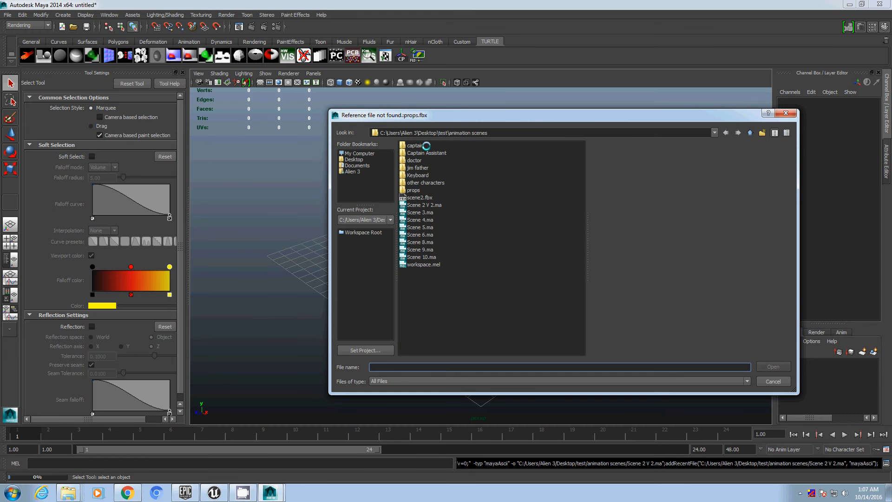
double_click(415, 190)
left_click(418, 183)
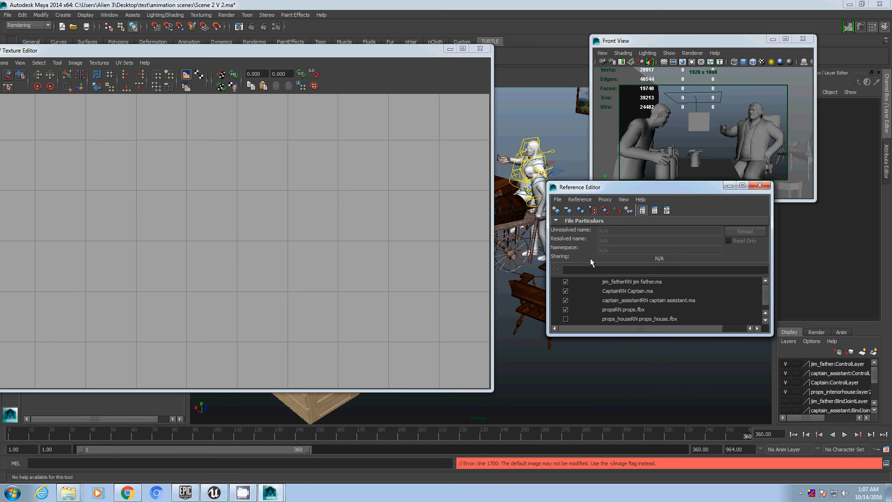
Step: Close the floating UV Texture Editor, Outliner and Front View windows, leaving the Reference Editor open
left_click(480, 49)
left_click(420, 128)
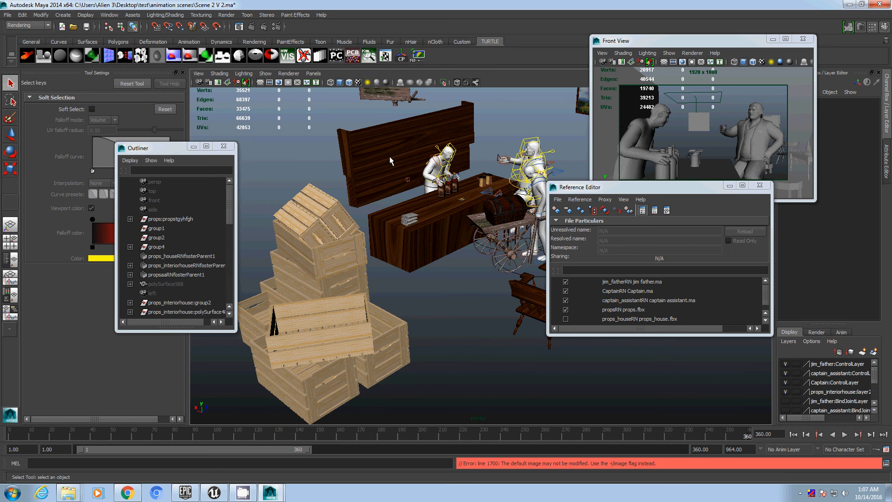
left_click(223, 146)
left_click(803, 39)
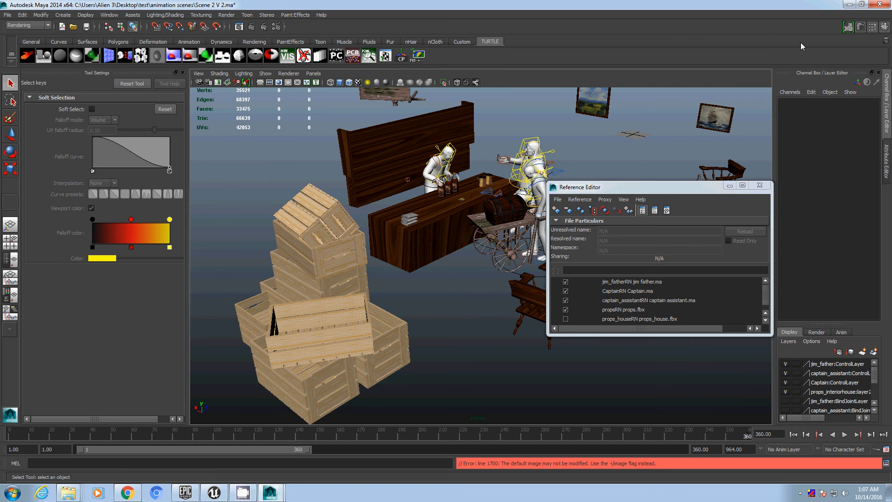
Step: Import the objects from the jim_father and Captain references into the scene
right_click(620, 282)
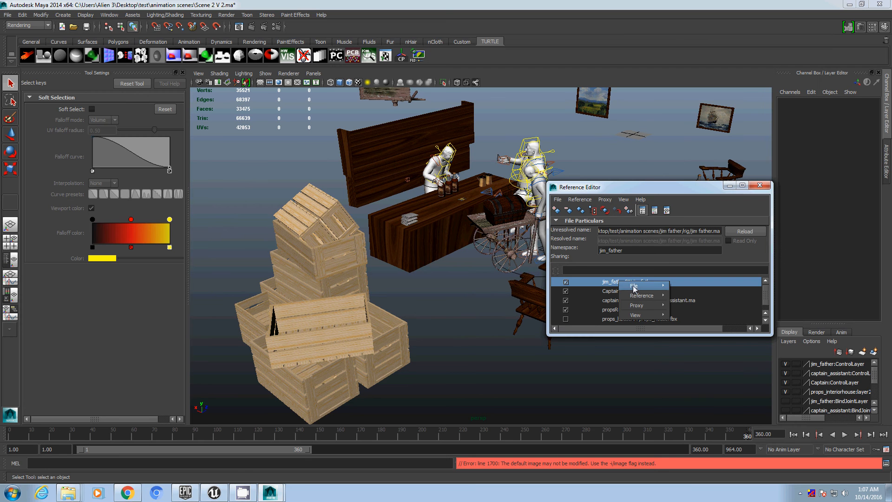
mouse_move(641, 286)
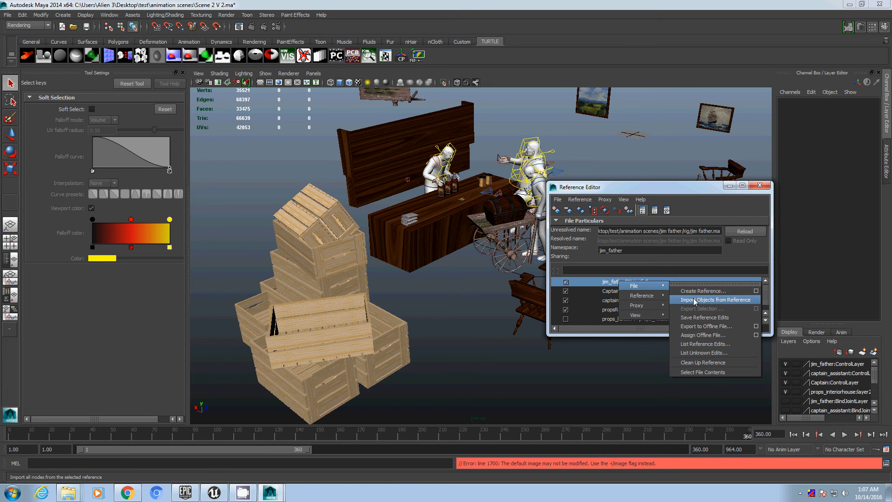
left_click(695, 300)
left_click(629, 282)
right_click(629, 282)
mouse_move(654, 297)
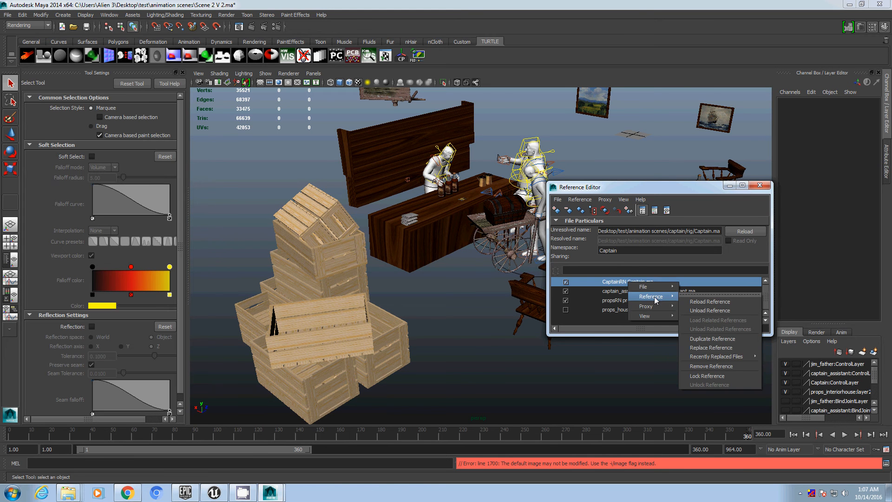
left_click(702, 298)
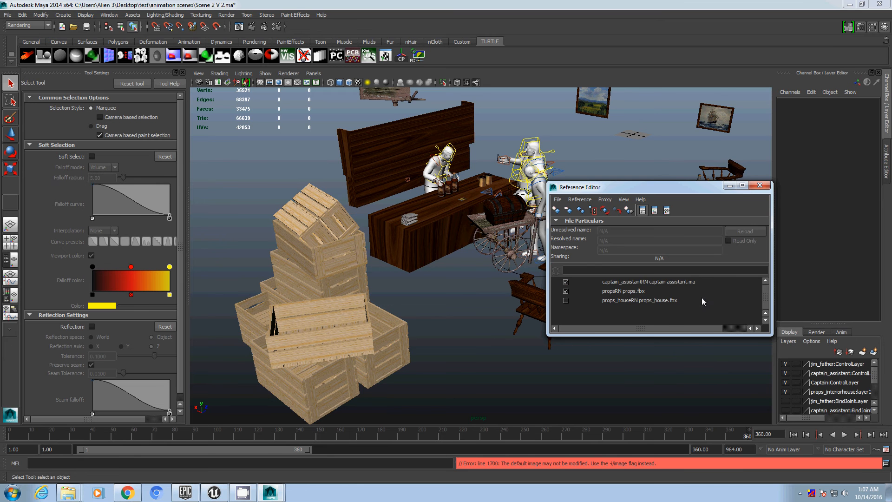
Step: Import the objects from the captain_assistant and props.fbx references, and close the Reference Editor
left_click(630, 282)
right_click(630, 282)
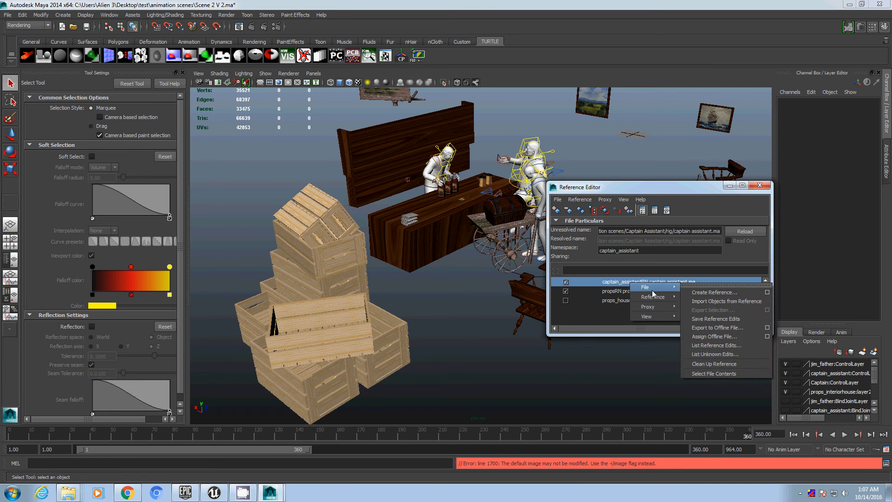
left_click(727, 302)
left_click(627, 282)
right_click(628, 282)
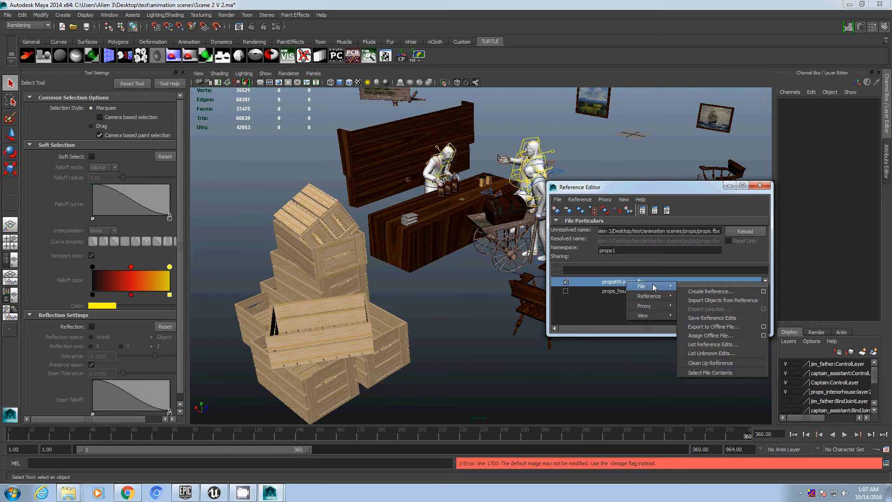
left_click(706, 300)
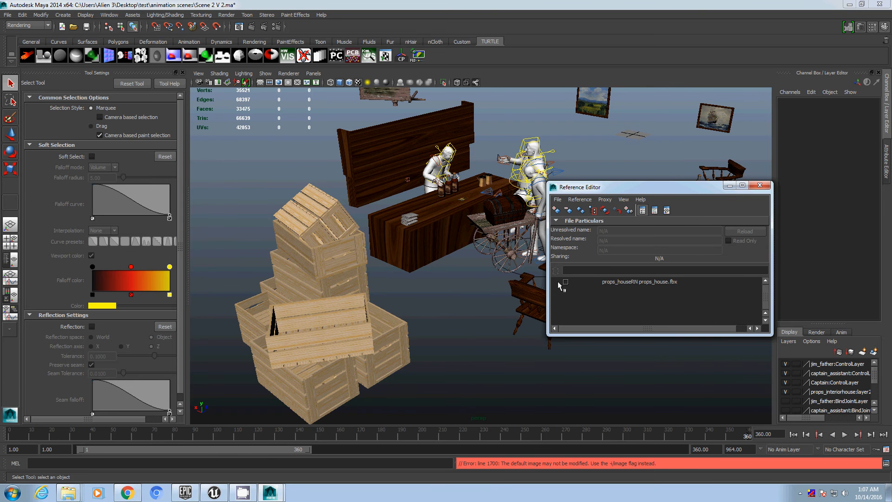
left_click(759, 185)
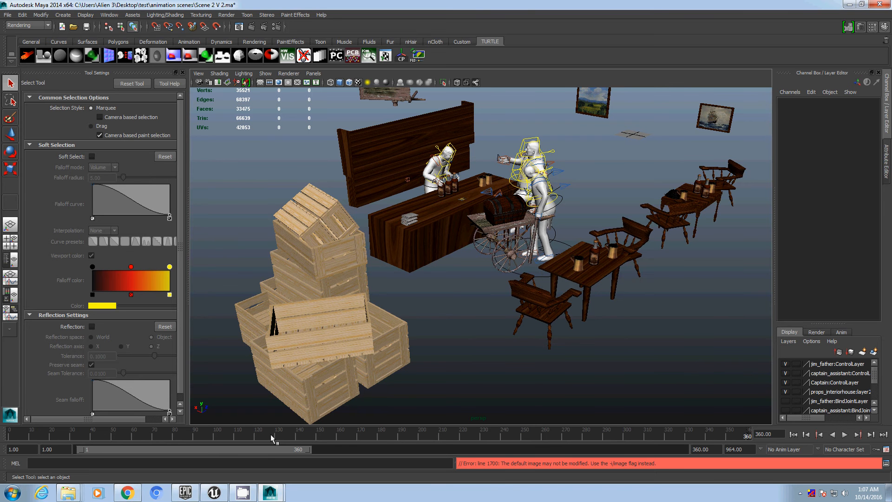
Step: Expand the playback range to the full animation, frames 1 to 964
double_click(256, 450)
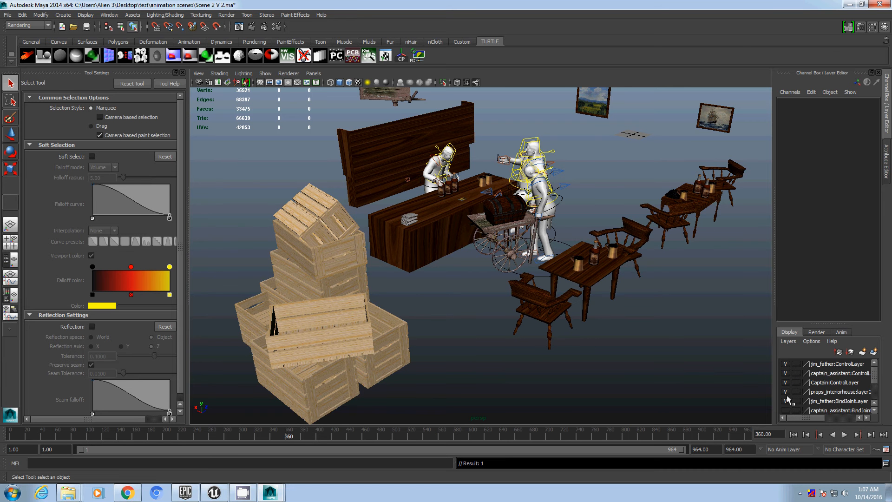
scroll(788, 398, "down", 1)
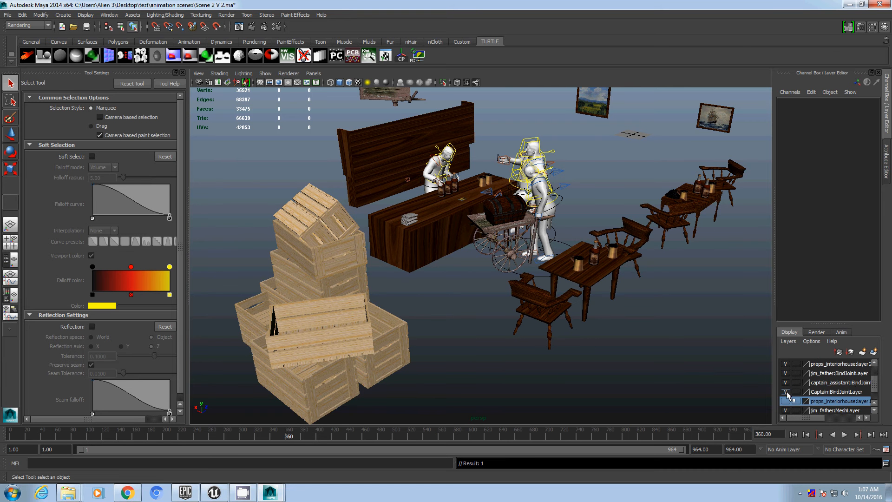
left_click(786, 401)
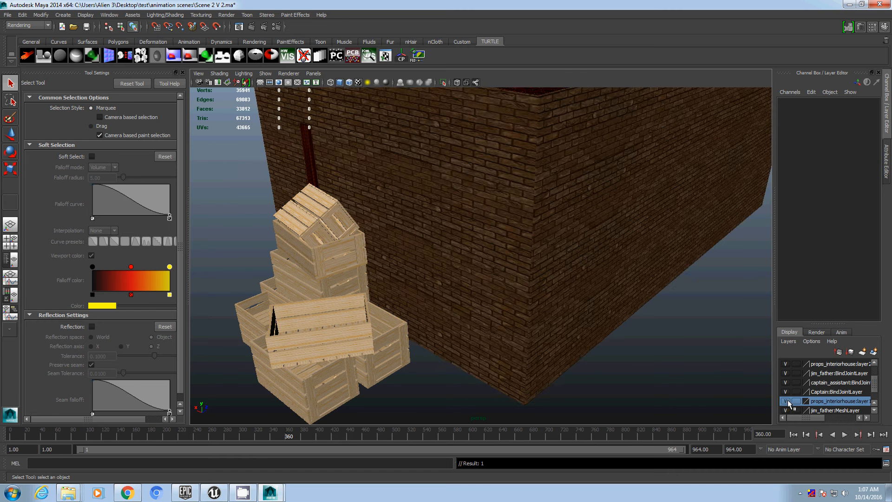
left_click(787, 401)
scroll(788, 399, "down", 1)
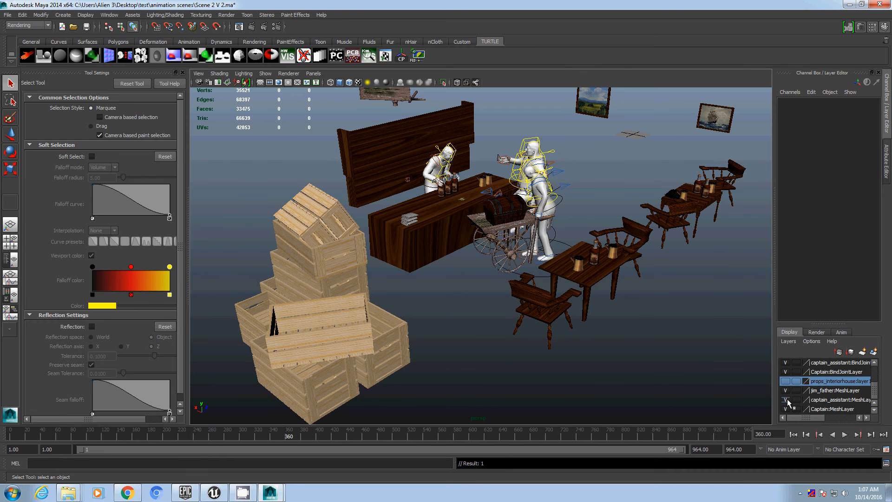
scroll(787, 399, "up", 2)
Step: Turn on the display of joints in the perspective viewport
left_click_drag(468, 248, 486, 316, "alt")
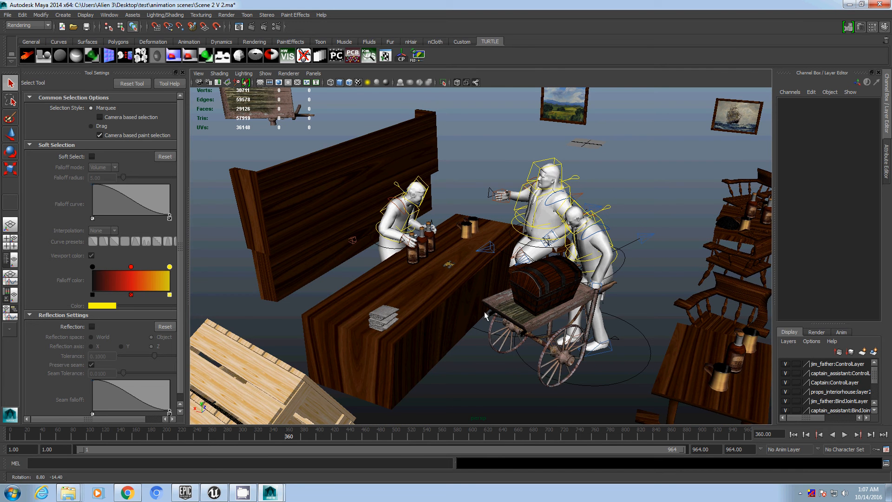
left_click(266, 73)
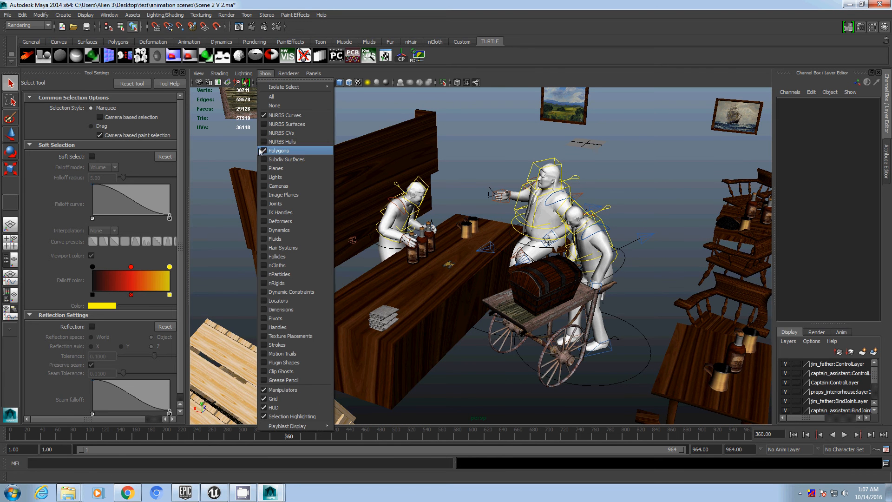
left_click(262, 204)
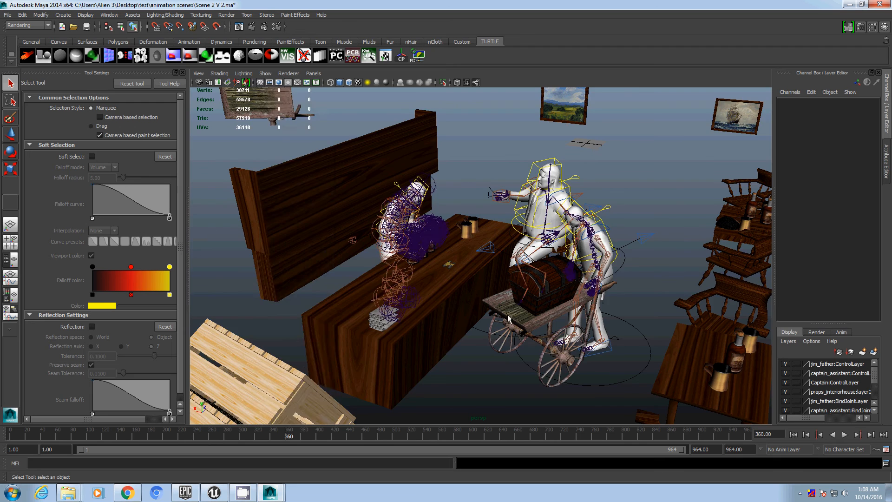
Step: Select the captain assistant's Bind_Hips joint and its entire hierarchy with the MEL command select-hi
left_click_drag(510, 319, 560, 281, "alt")
scroll(557, 284, "up", 3)
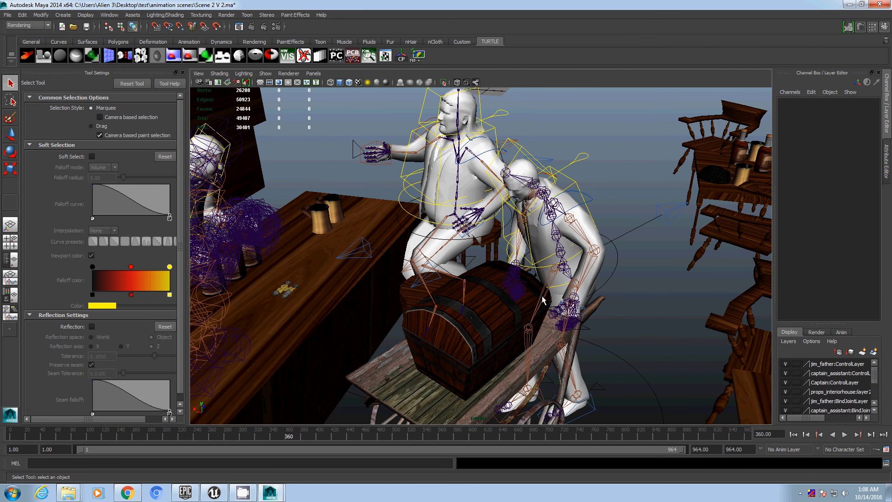
left_click(564, 271)
left_click(70, 464)
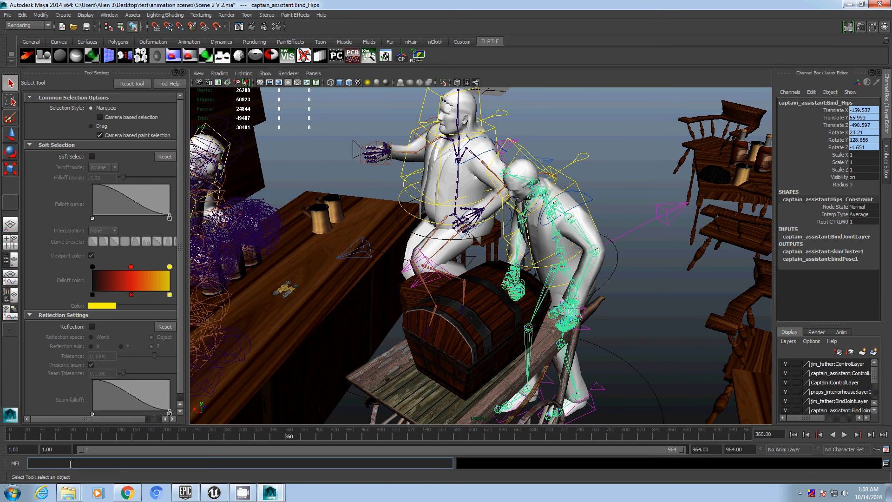
type("select-hi")
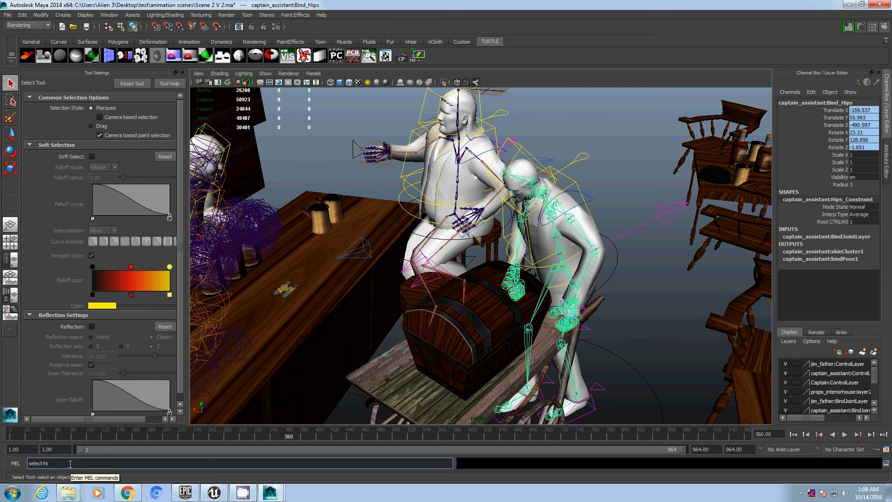
key("Return")
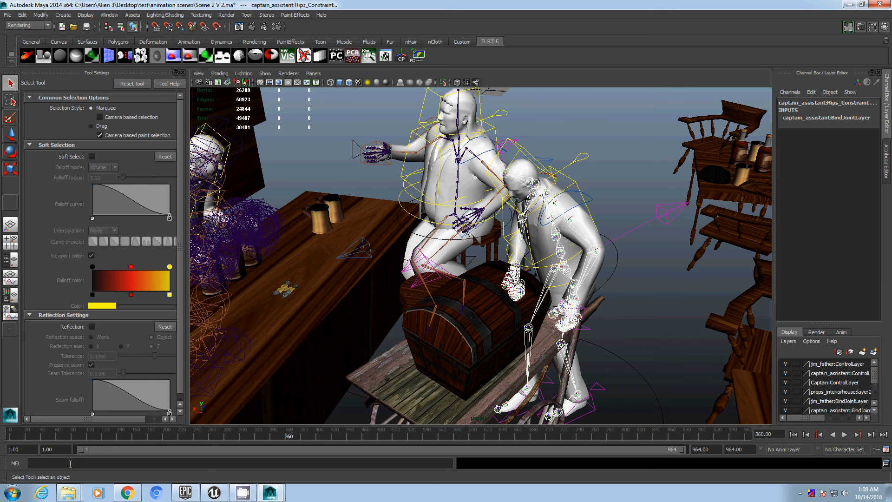
Step: Add the captain's Bind_Hips joint and its entire hierarchy to the selection with the MEL command select-hi
scroll(453, 233, "up", 6)
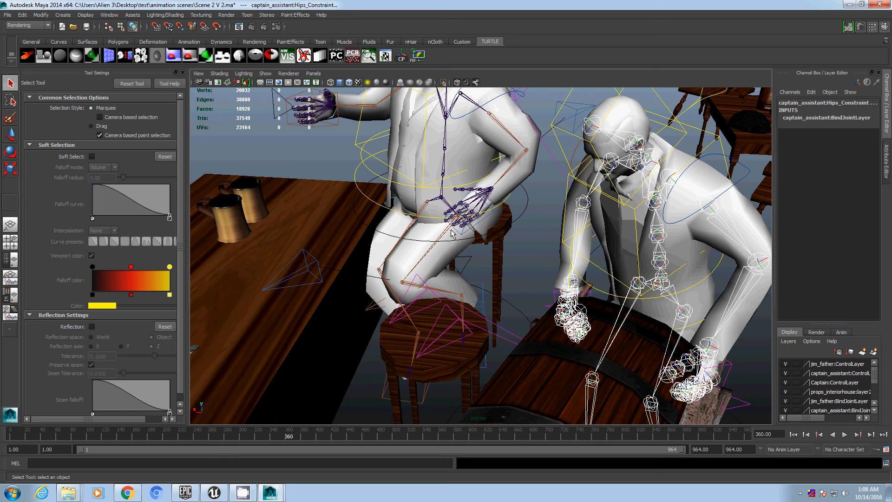
left_click(442, 201)
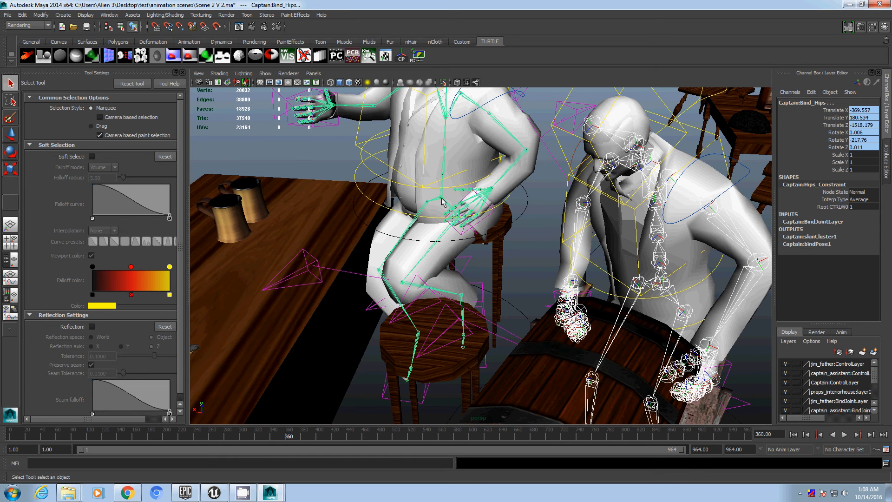
left_click(48, 463)
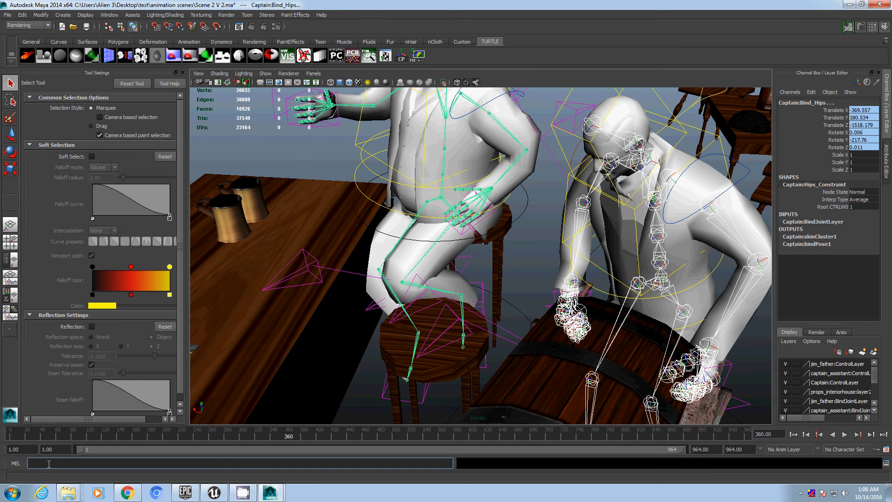
key("Down")
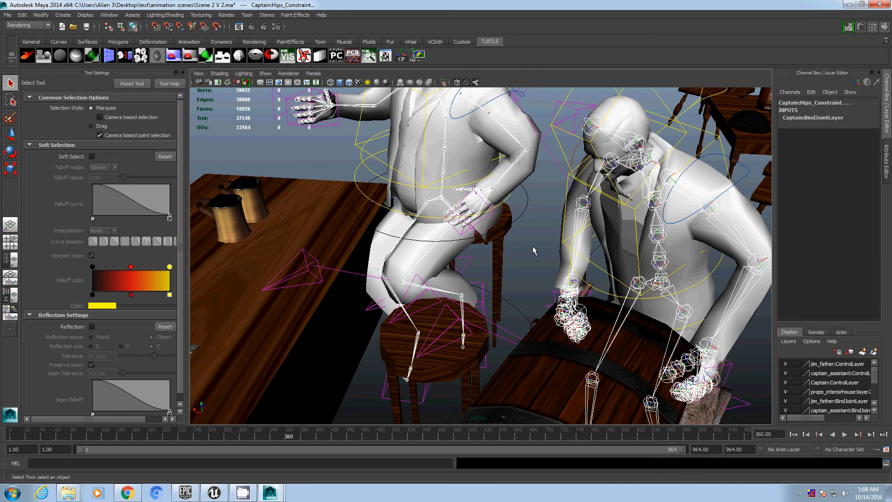
Step: Add jim_father's Bind_Hips joint and its full hierarchy to the selection with the MEL command select-hi
left_click_drag(534, 250, 404, 295, "alt")
left_click(357, 257)
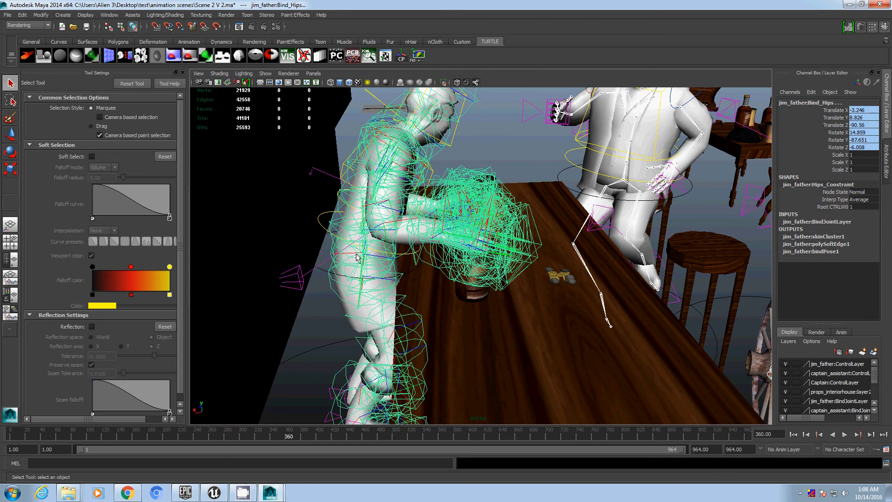
left_click(49, 463)
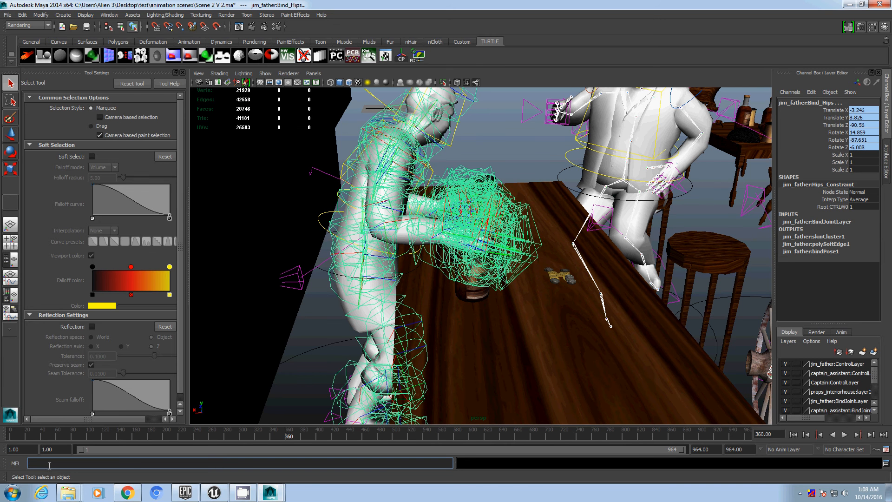
key("Down")
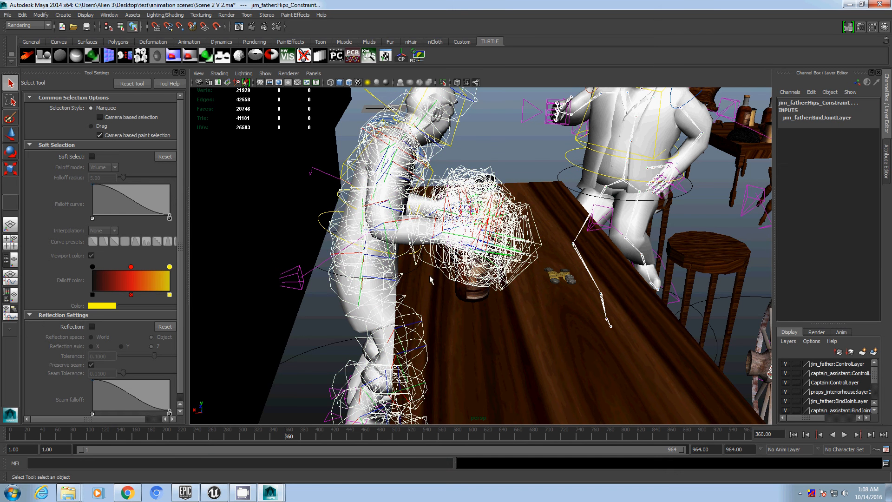
Step: Bake the simulation of all selected joints over the Time Slider range, sampling by 1, and minimize the Bake Simulation options
left_click_drag(430, 275, 555, 292, "alt")
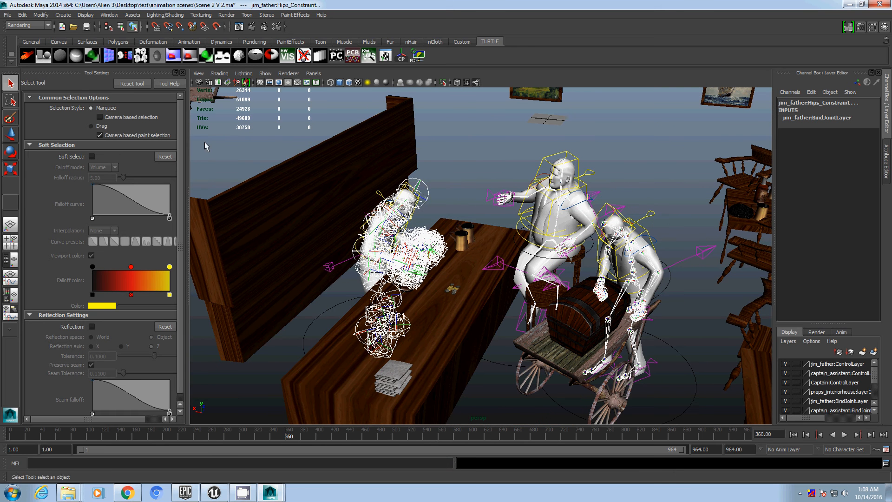
left_click(24, 16)
mouse_move(56, 92)
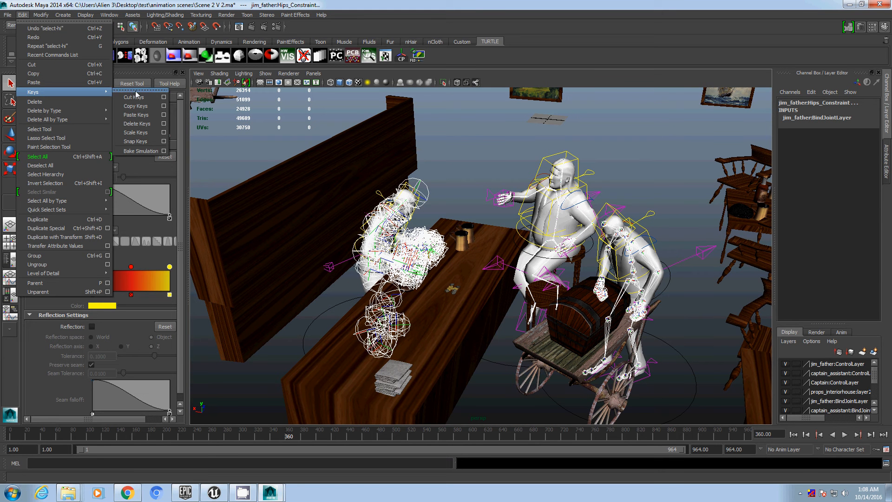
left_click(163, 151)
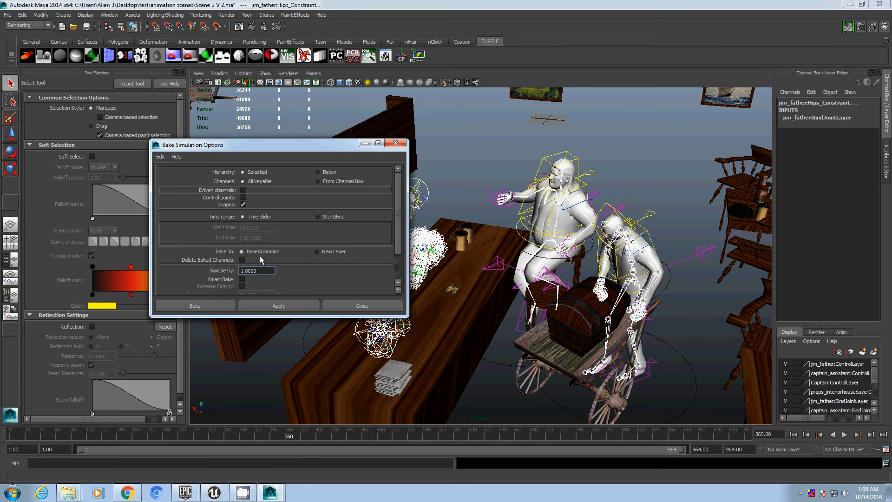
left_click(161, 157)
left_click(182, 192)
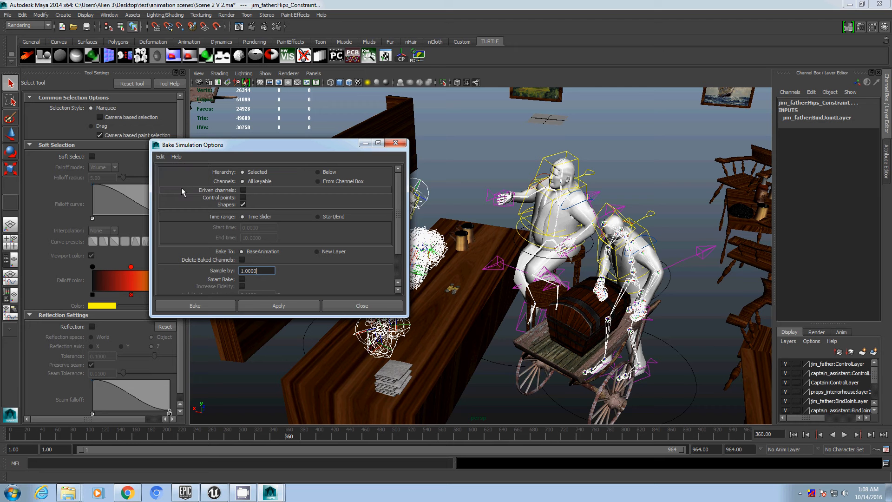
left_click(260, 306)
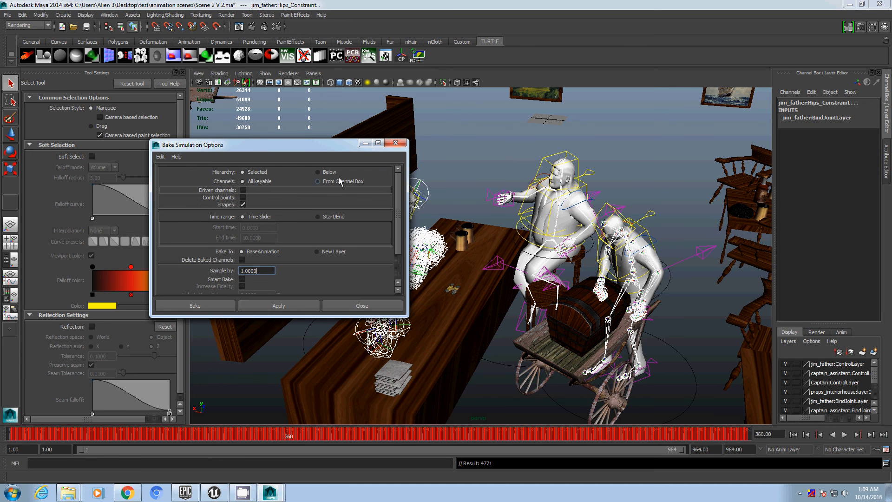
left_click(396, 143)
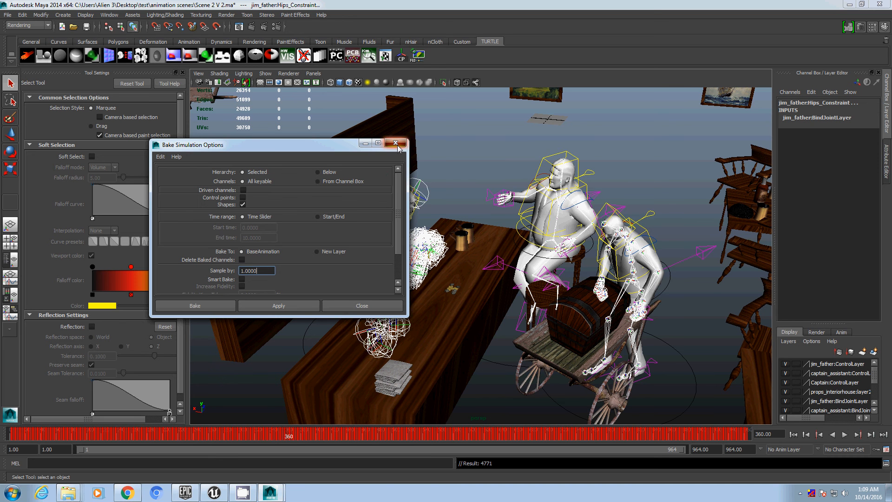
left_click(366, 144)
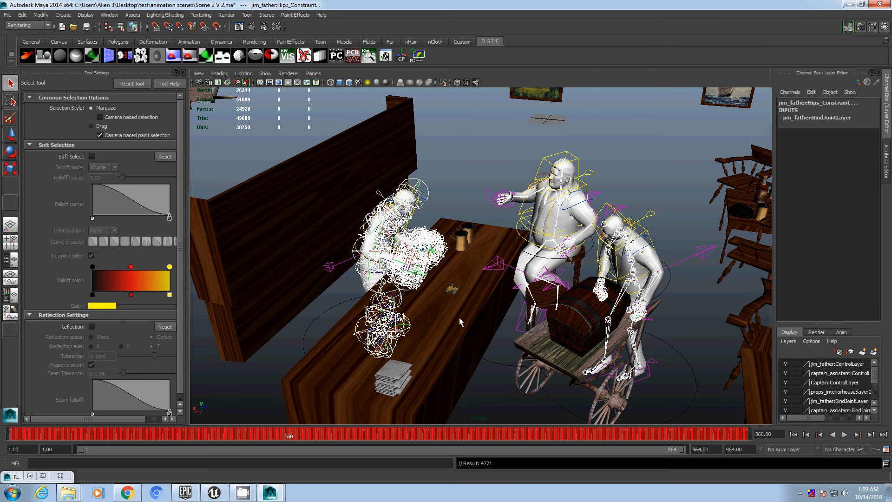
Step: Open the Hypergraph Hierarchy window and place it beside the characters in the viewport
left_click_drag(459, 322, 435, 305, "alt")
scroll(435, 305, "up", 5)
middle_click_drag(435, 305, 460, 284, "alt")
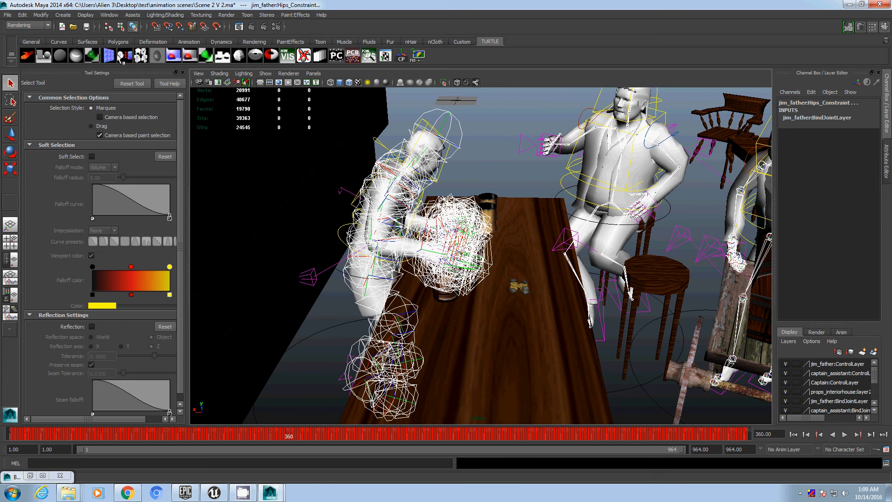
left_click(109, 15)
mouse_move(133, 65)
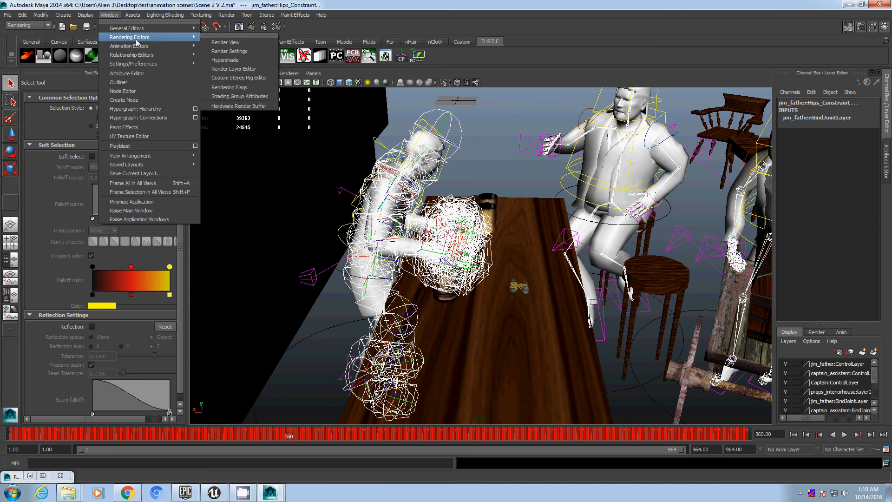
mouse_move(139, 49)
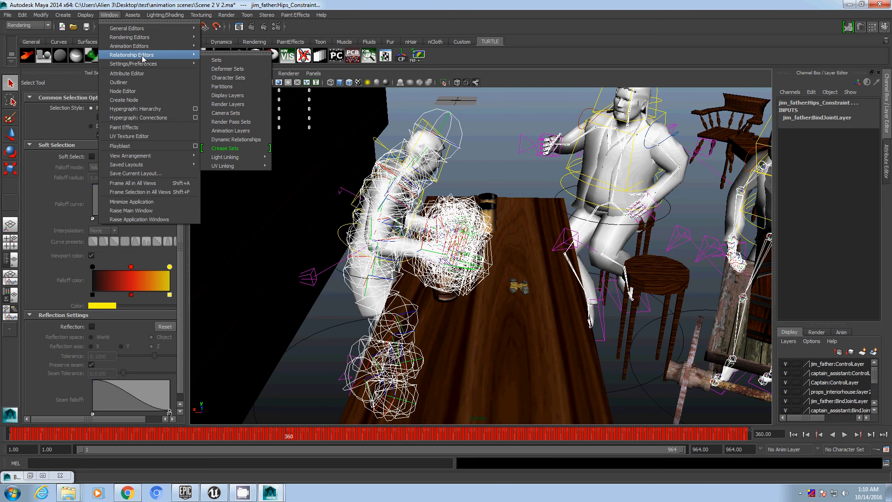
left_click(135, 108)
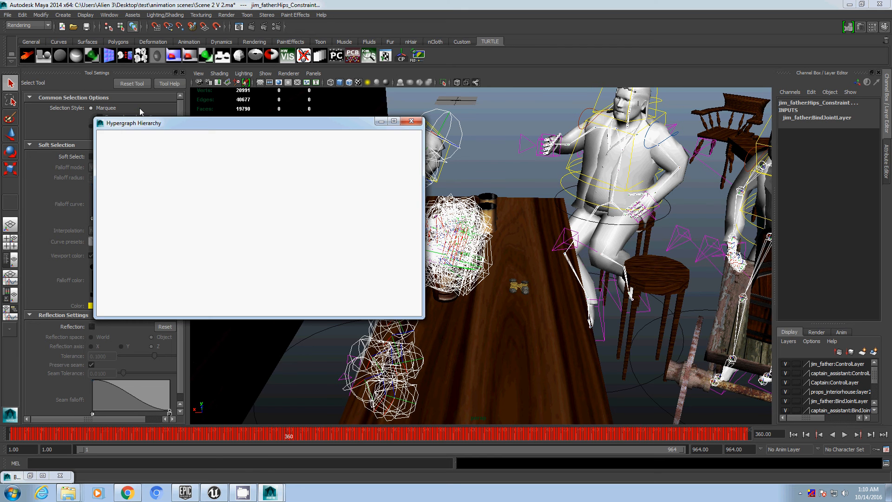
left_click_drag(296, 131, 250, 111)
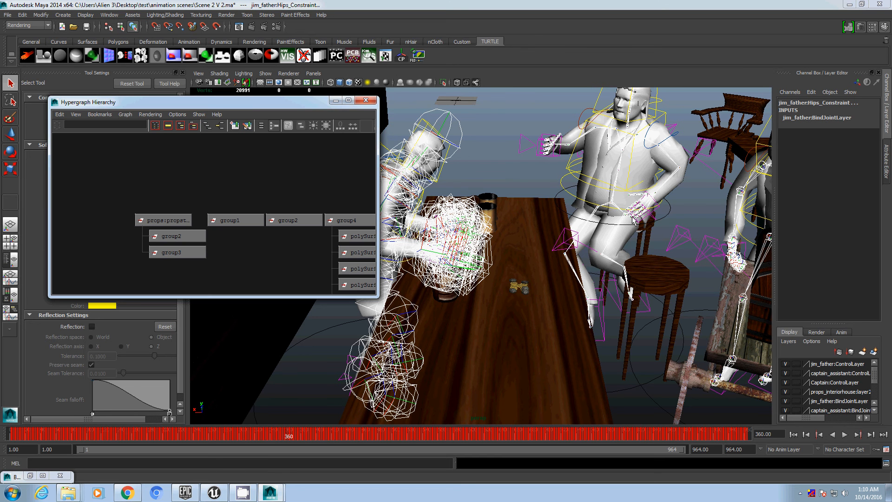
Step: Unparent the captain's Bind_Hips joint from its Bind_Joint_GRP group, and delete the captain's global_CTRL control
left_click(612, 206)
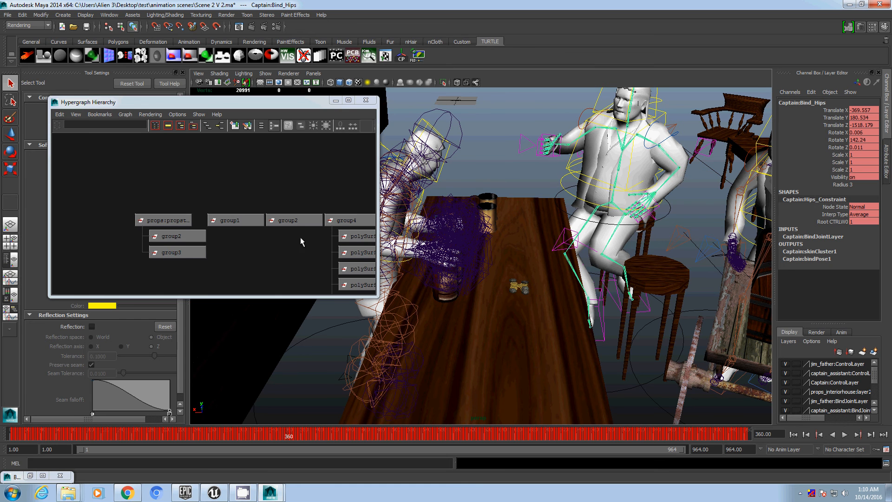
scroll(266, 242, "down", 3)
key("f")
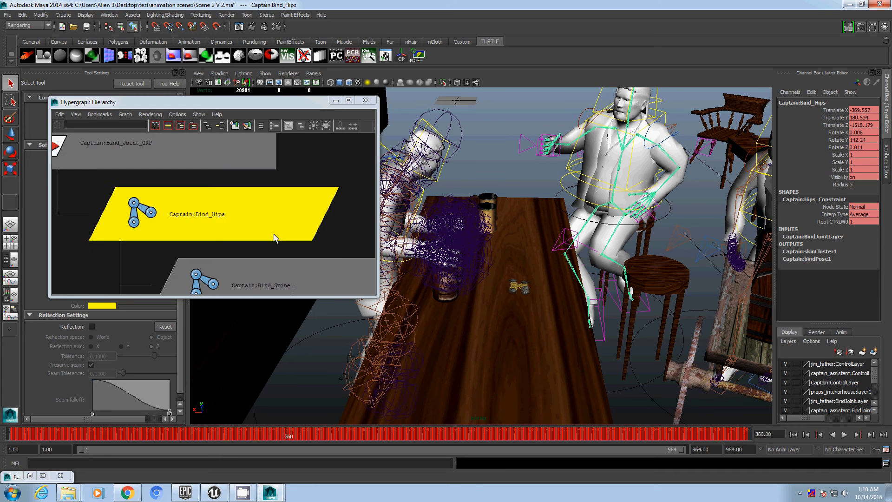
scroll(272, 233, "down", 4)
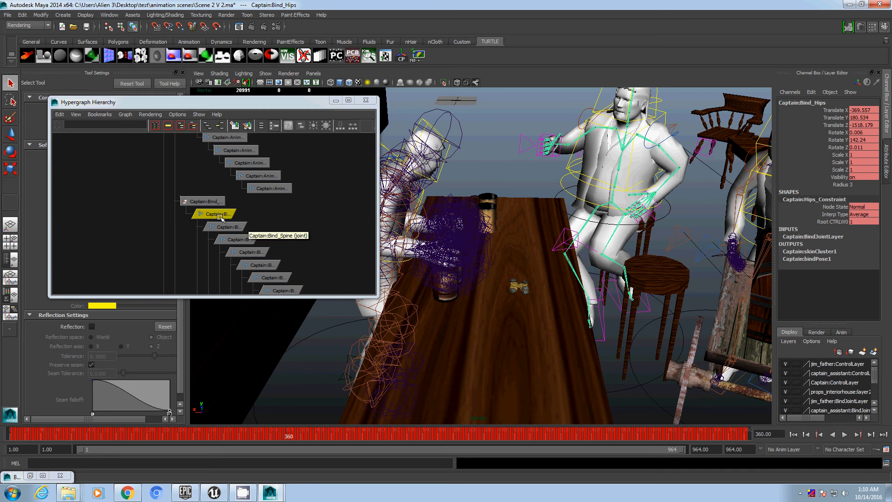
key("shift+p")
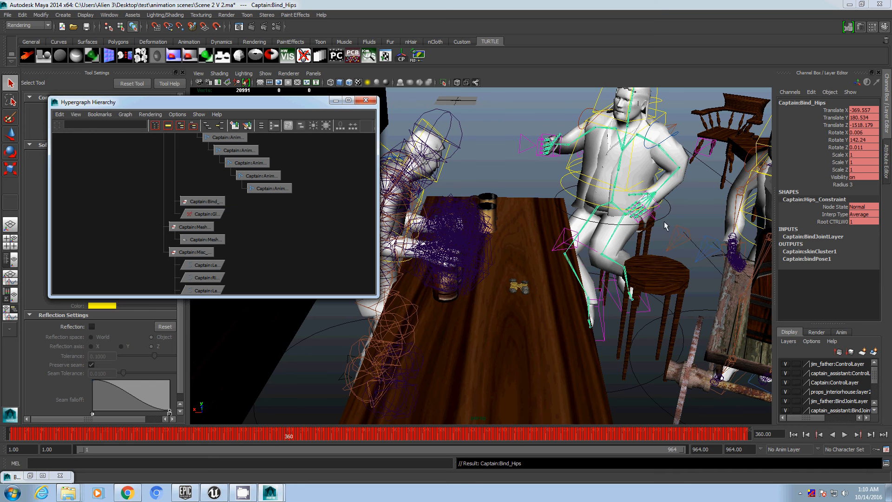
left_click(626, 387)
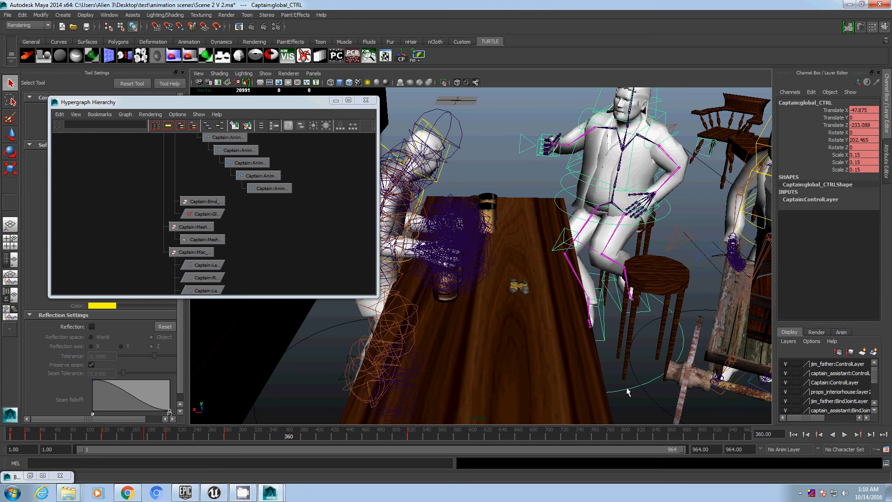
key("Delete")
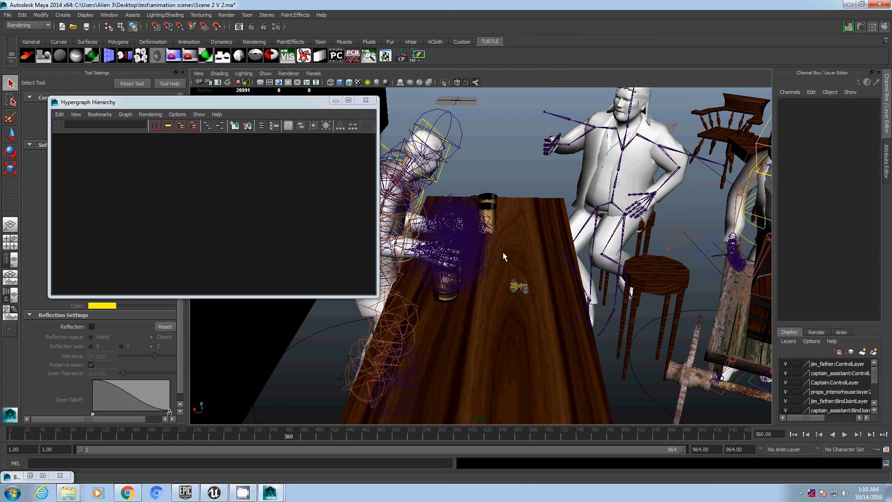
Step: Locate jim_father's Bind_Hips joint in the Hypergraph and unparent it from its Bind_Joint_GRP group
middle_click_drag(505, 257, 575, 243, "alt")
left_click(471, 254)
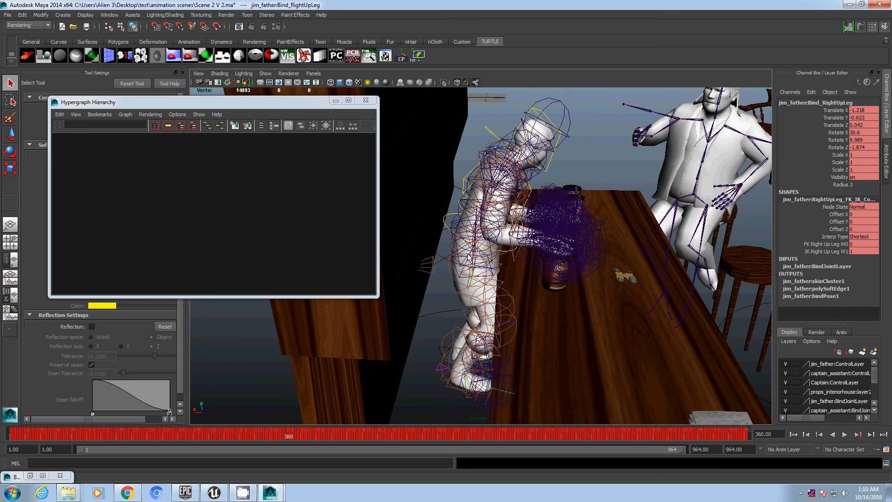
scroll(468, 257, "up", 5)
left_click(461, 256)
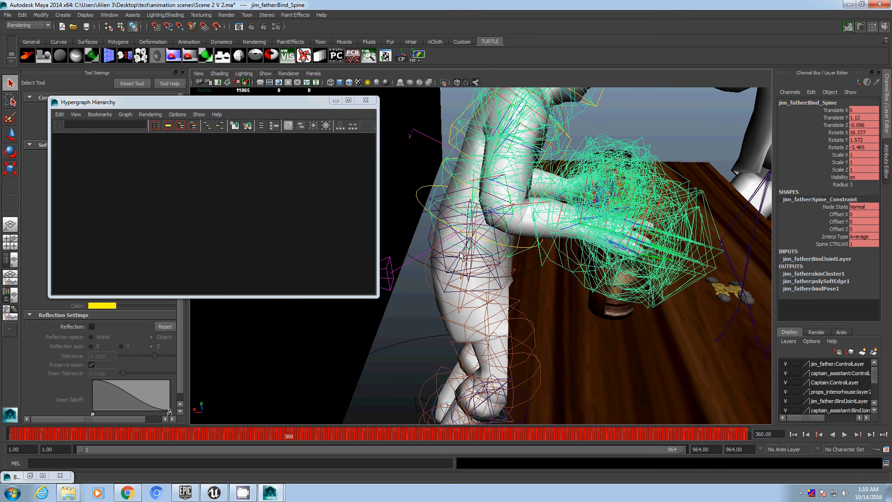
left_click(456, 258)
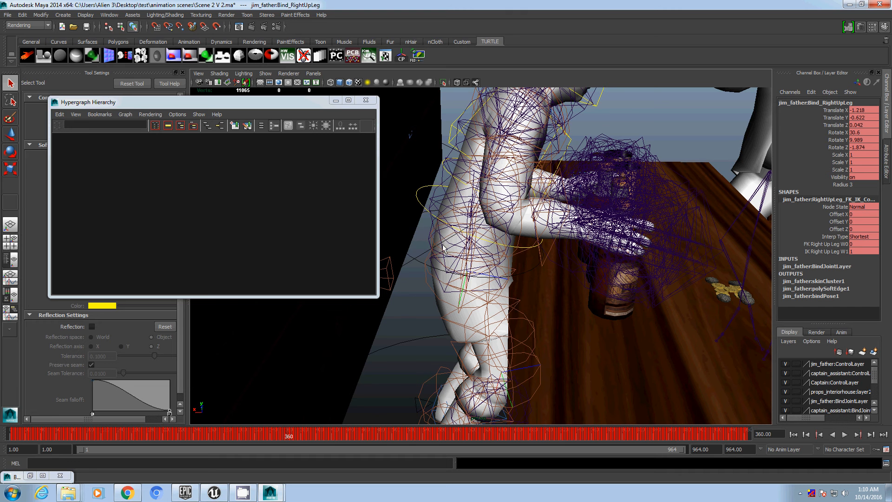
left_click(446, 249)
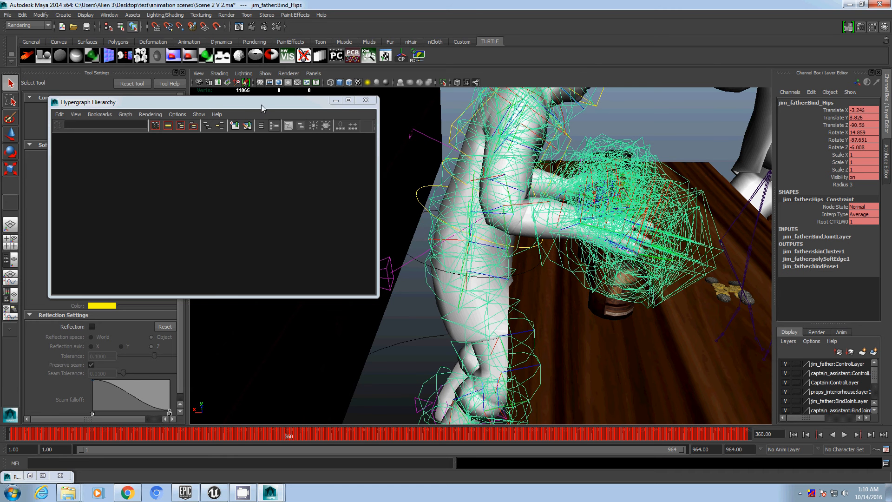
left_click_drag(261, 108, 292, 112)
key("f")
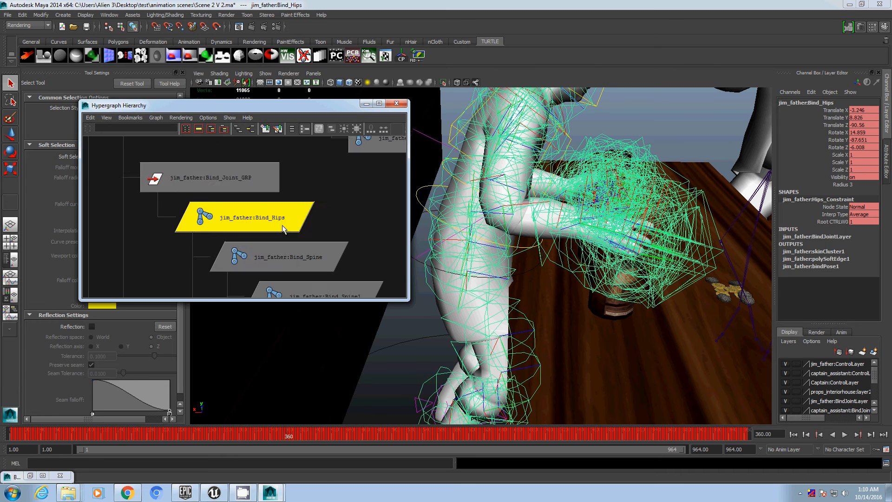
scroll(284, 228, "down", 8)
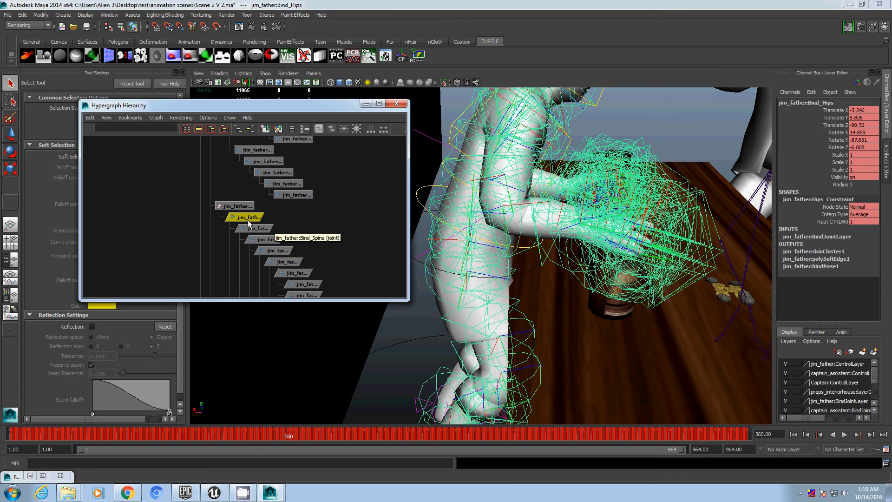
middle_click_drag(249, 224, 377, 221)
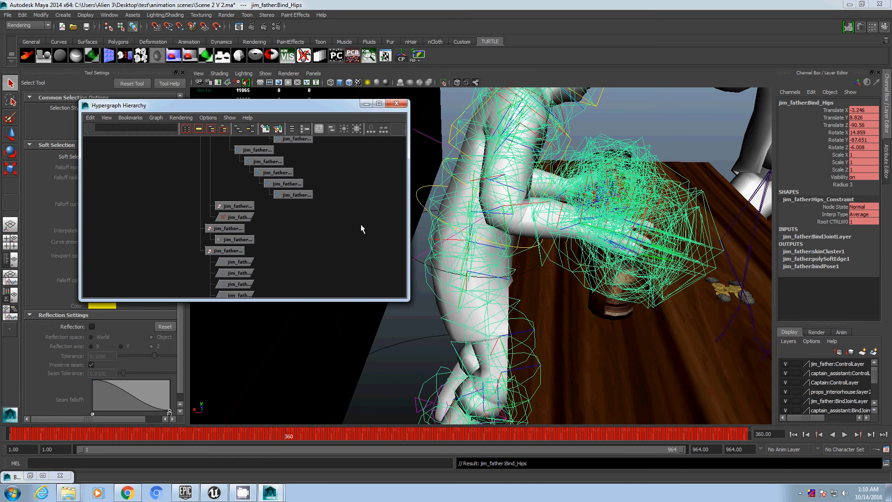
Step: Delete jim_father's global_CTRL control curve
left_click(392, 362)
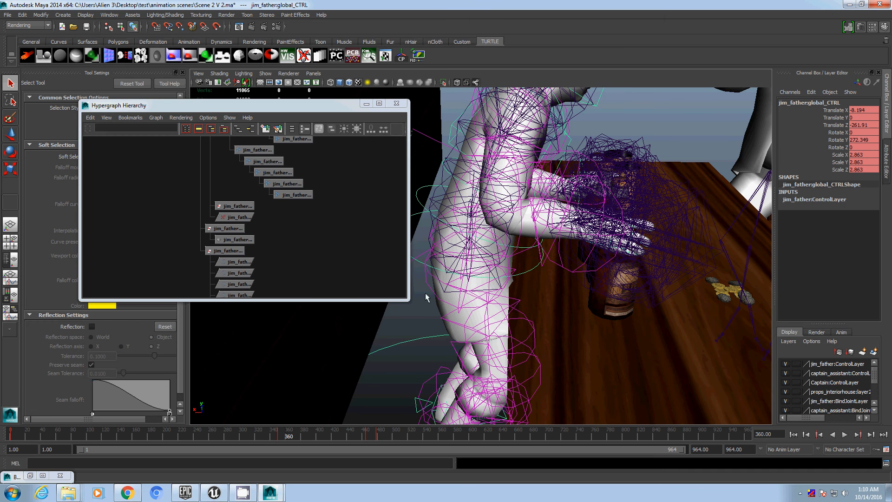
left_click(510, 271)
scroll(549, 285, "down", 5)
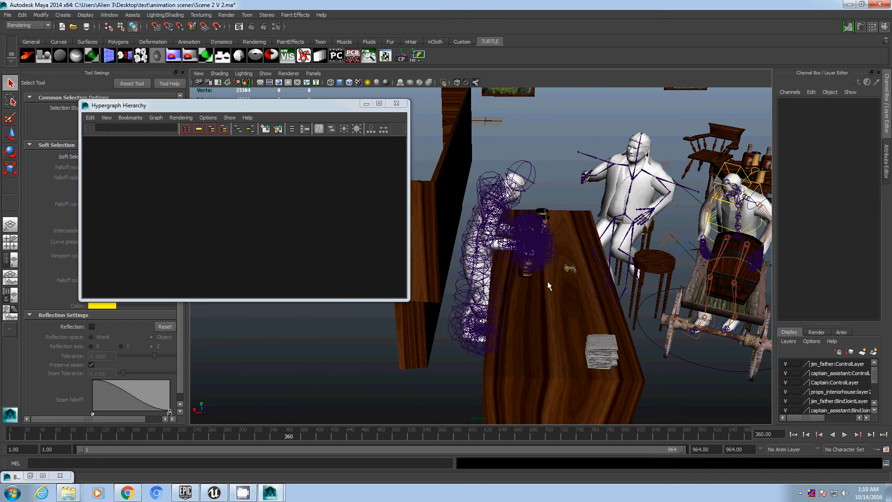
left_click_drag(548, 286, 559, 265, "alt")
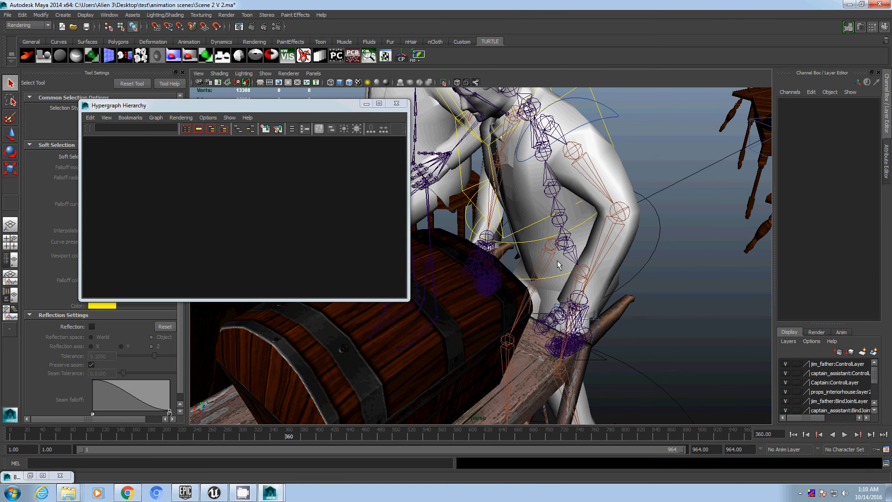
Step: Unparent captain_assistant's Bind_Hips joint from its Bind_Joint_GRP group, locating the joint in the Hypergraph
left_click(566, 249)
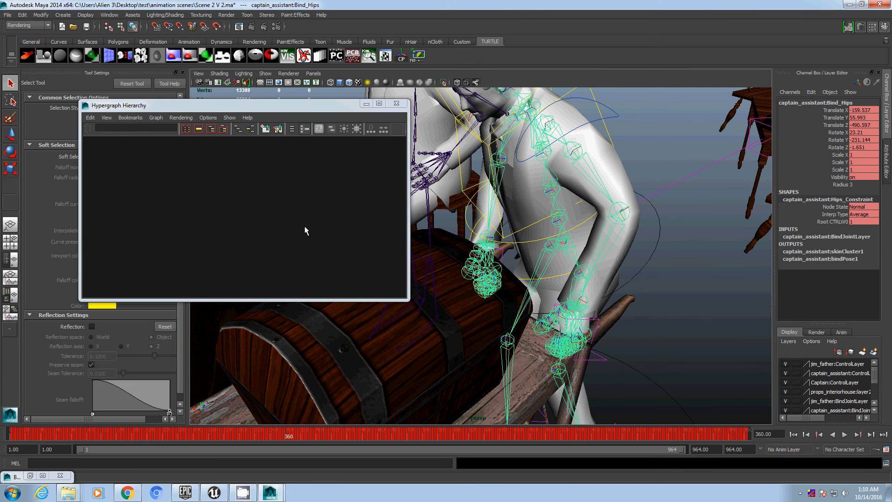
key("f")
key("a")
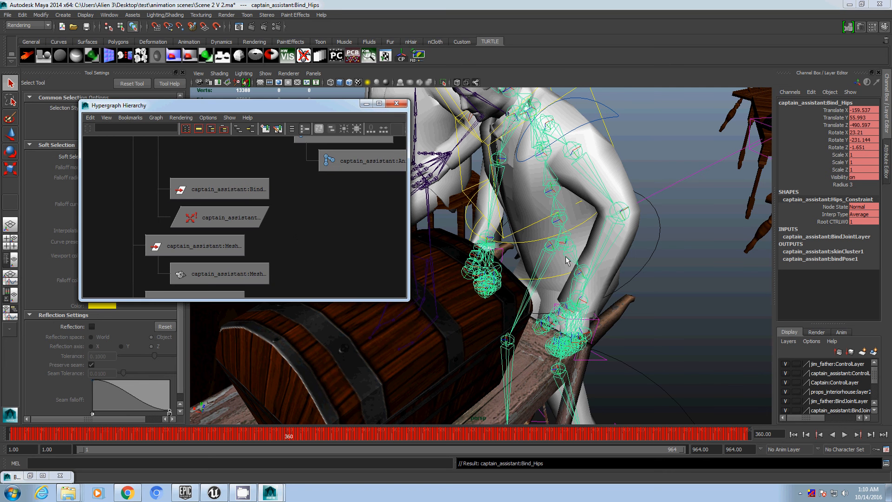
key("f")
scroll(233, 228, "down", 5)
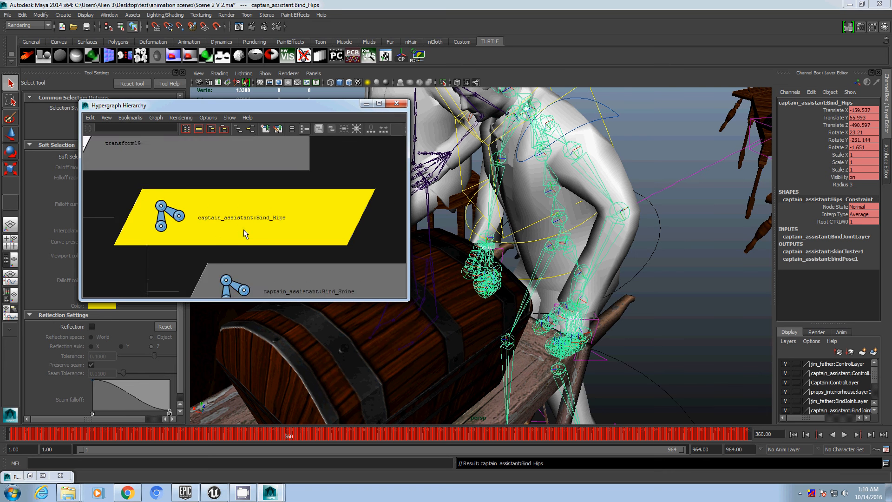
scroll(245, 234, "down", 3)
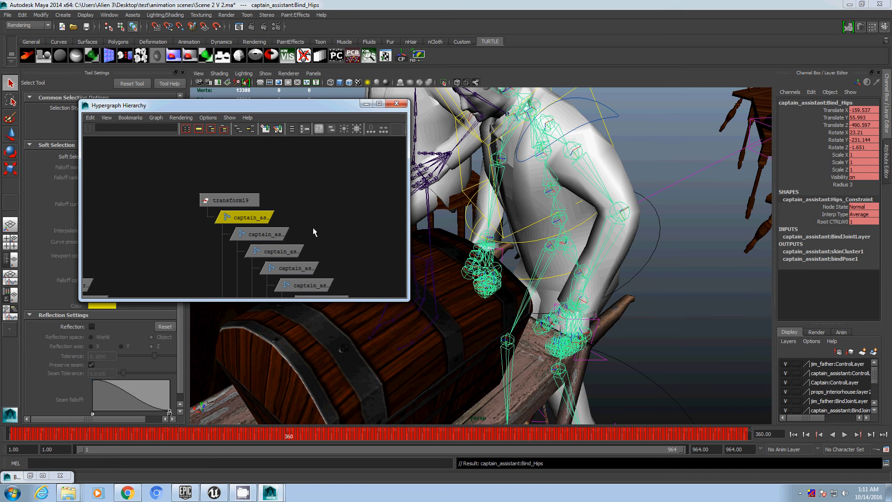
scroll(313, 227, "down", 2)
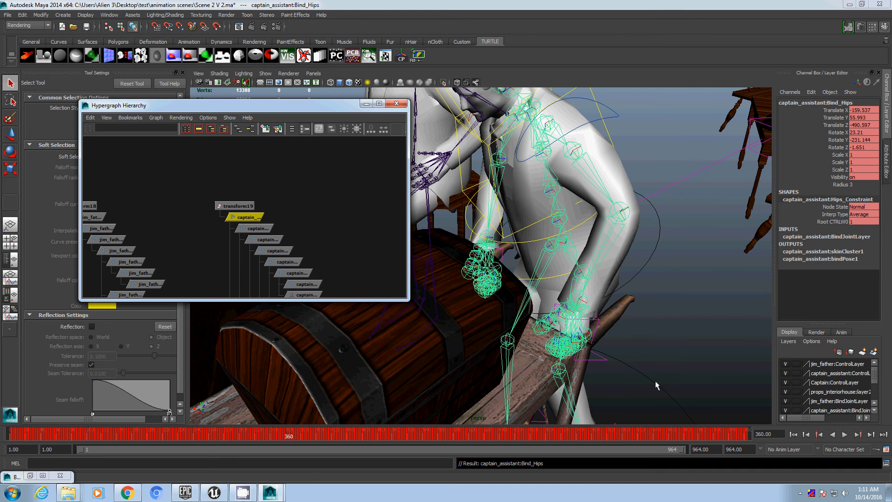
Step: Select captain_assistant's global_CTRL curve, frame it in the Hypergraph, and delete it
left_click(655, 380)
scroll(258, 203, "down", 2)
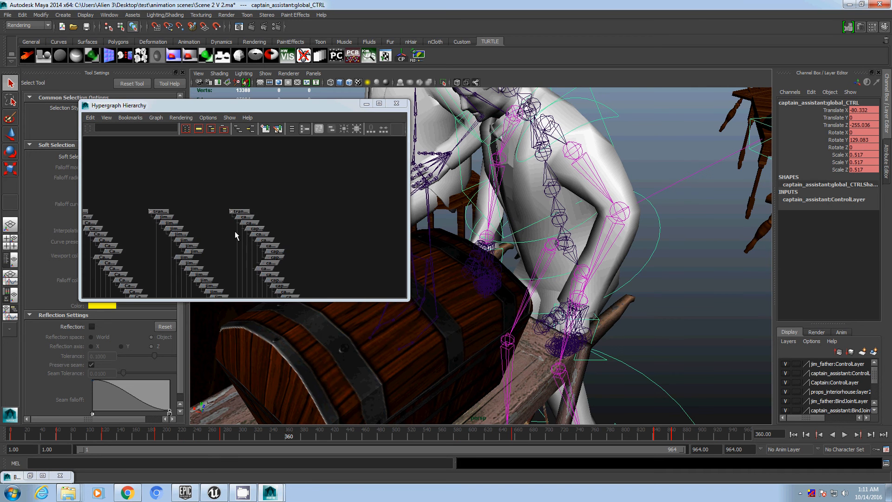
key("f")
middle_click_drag(235, 230, 231, 228)
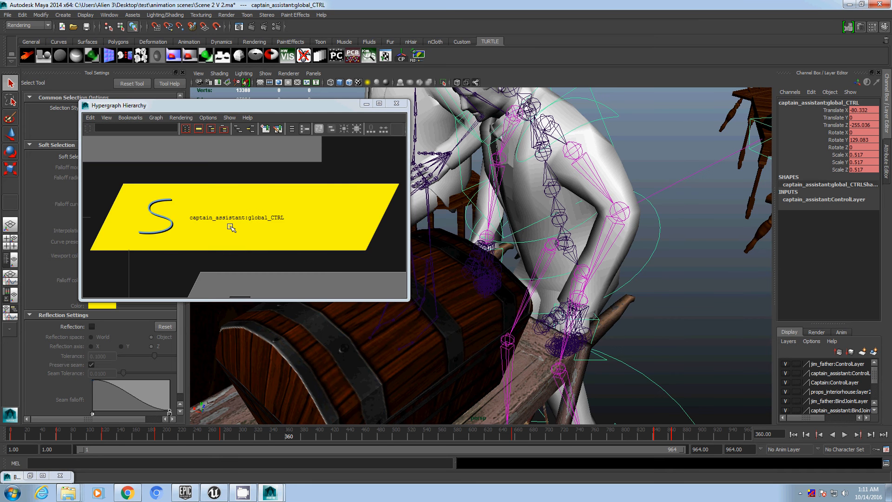
left_click(638, 282)
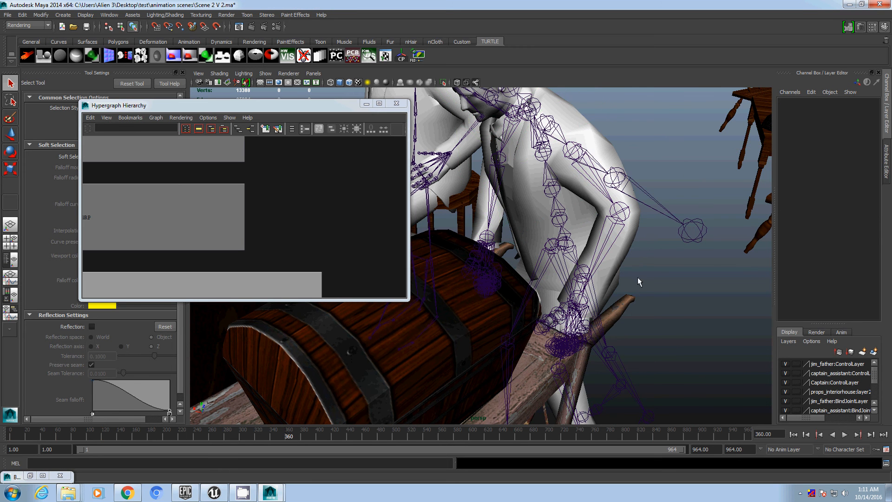
Step: Review the characters' baked animation over the full timeline up to frame 964 with the whole interior in view
scroll(623, 274, "down", 6)
left_click_drag(603, 277, 557, 276, "alt")
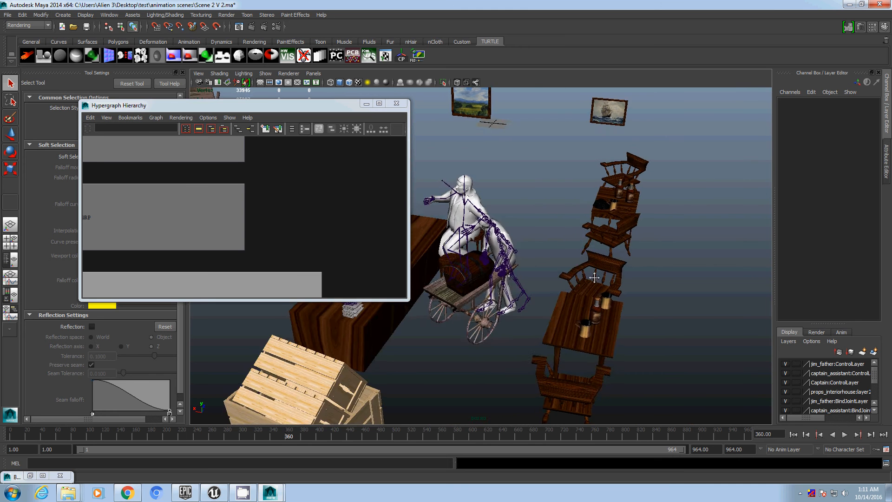
middle_click_drag(549, 273, 649, 283, "alt")
left_click_drag(15, 433, 768, 438)
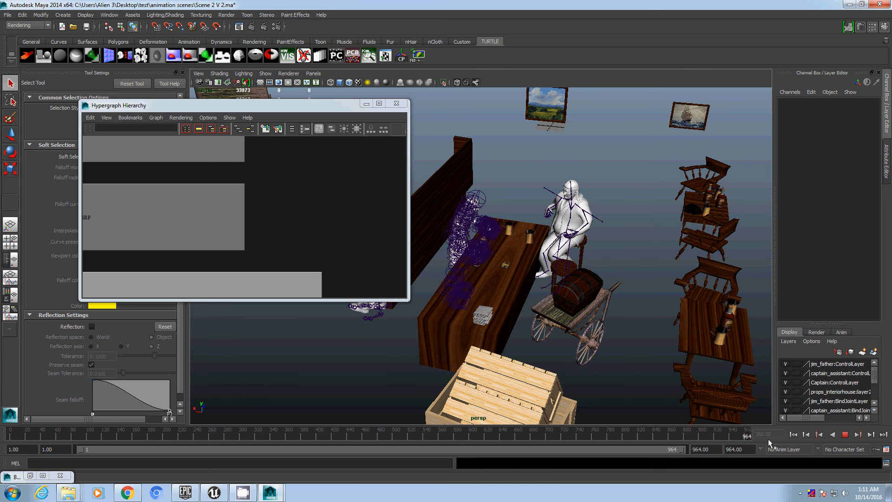
Step: Minimize the Hypergraph, export the whole scene as FBX over the existing scene2.fbx, and dismiss the export warnings
left_click(366, 103)
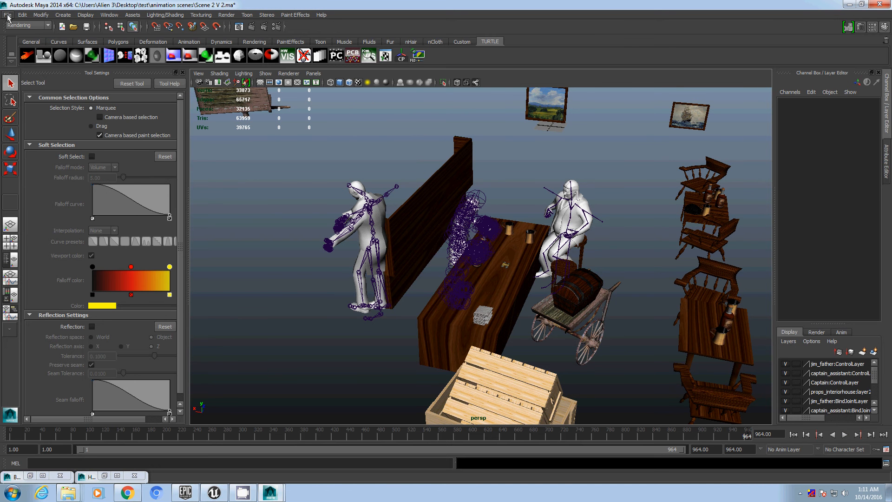
left_click(8, 16)
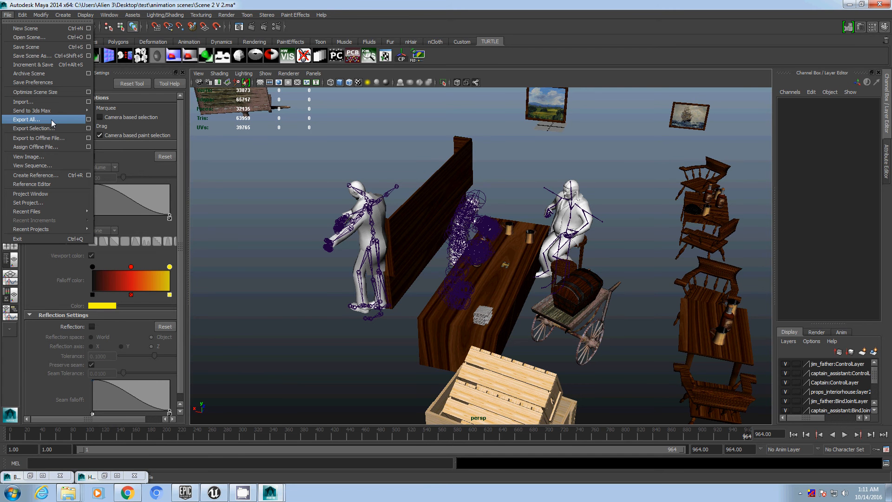
left_click(28, 120)
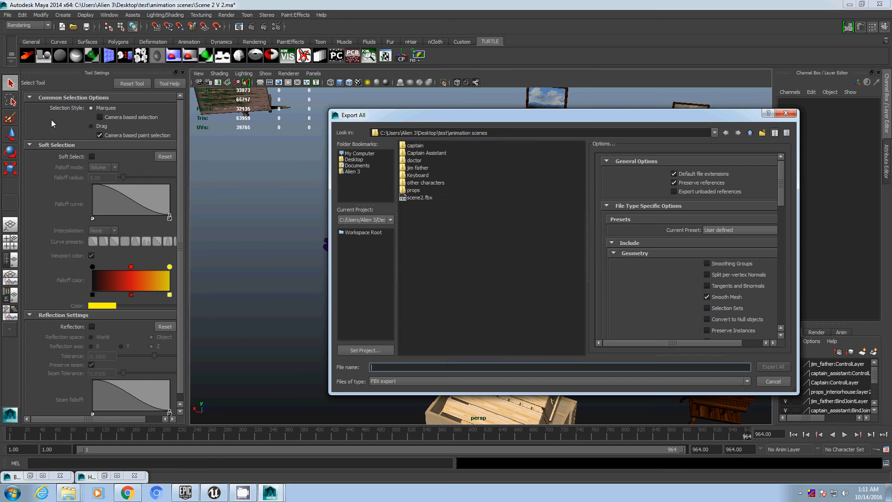
left_click(422, 198)
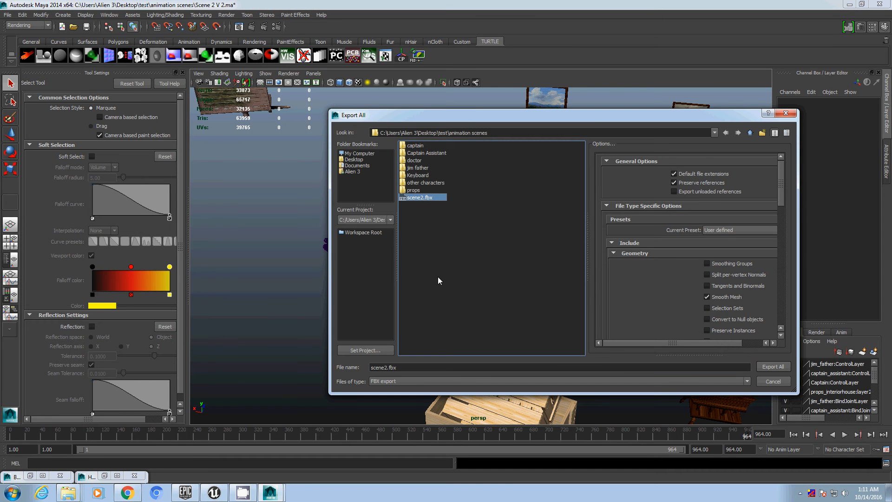
left_click(780, 368)
left_click(552, 268)
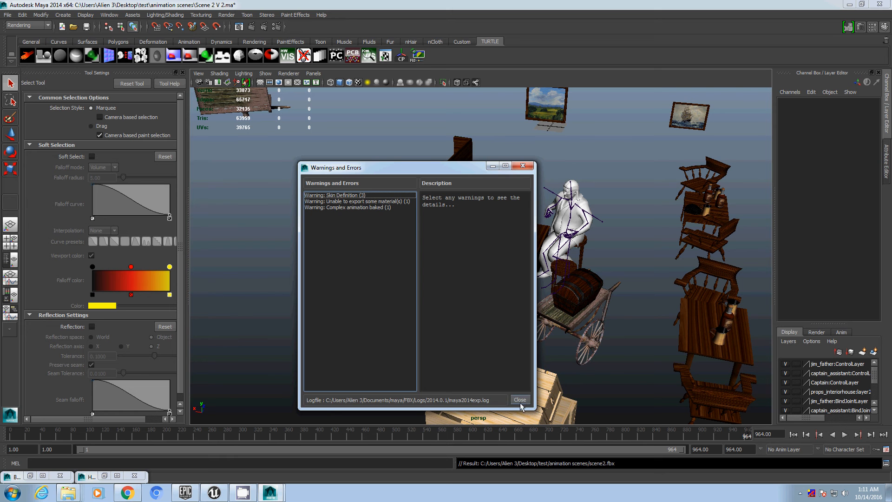
left_click(520, 400)
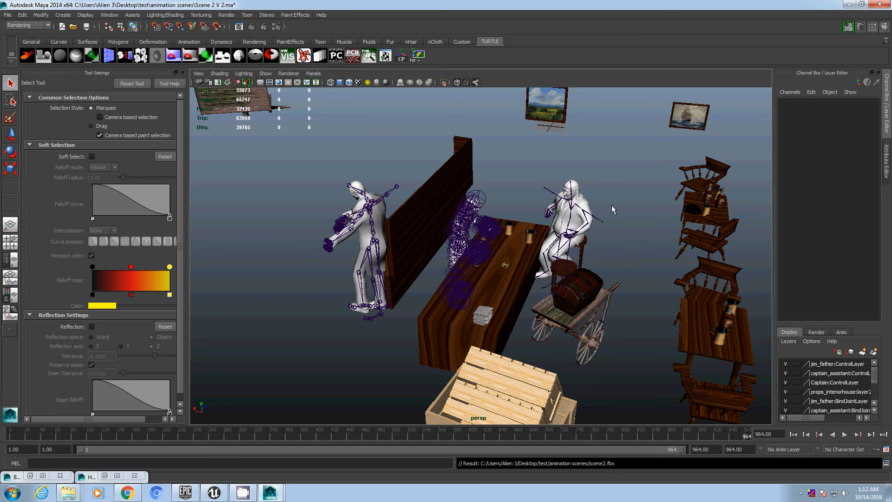
Step: Switch to the Unreal Editor and force delete all previously imported assets in the Content Browser's NewFolder
double_click(805, 6)
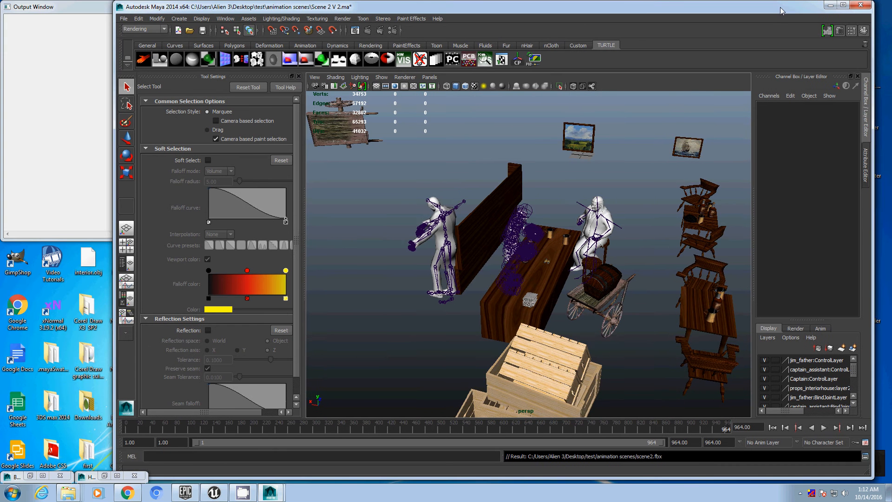
left_click(828, 7)
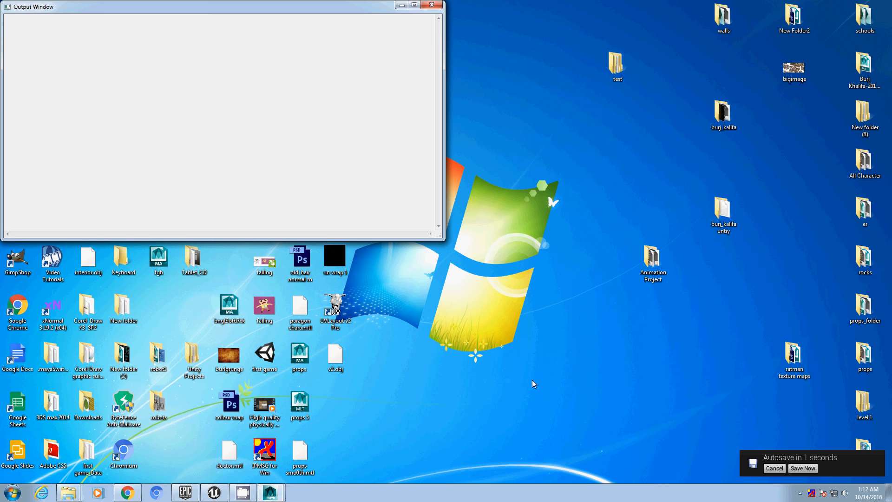
right_click(590, 245)
left_click(613, 277)
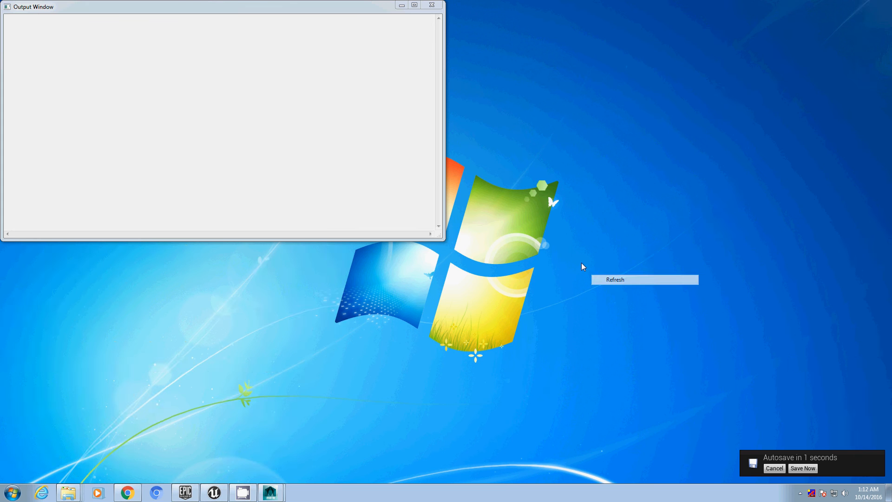
left_click(214, 493)
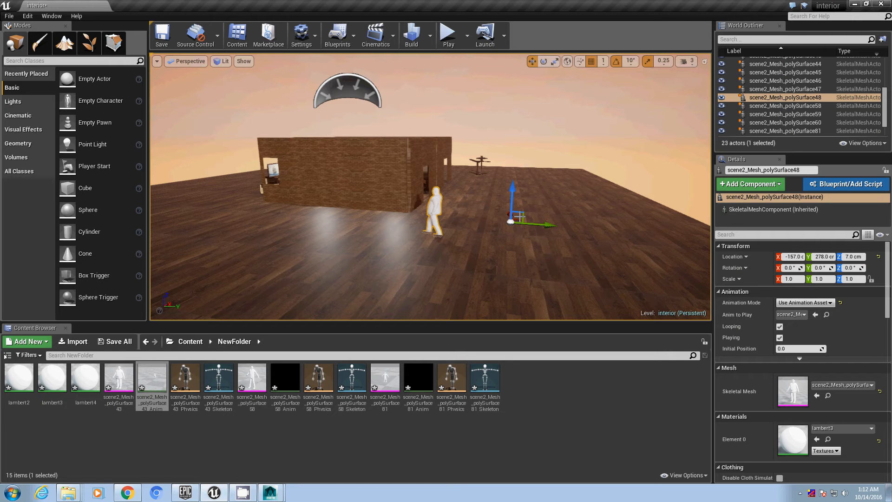
left_click(485, 381)
left_click(19, 378, "shift")
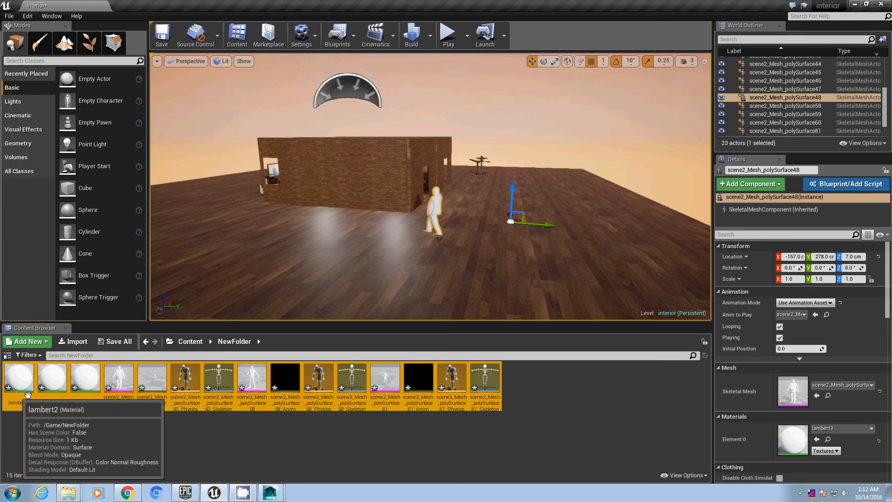
key("Delete")
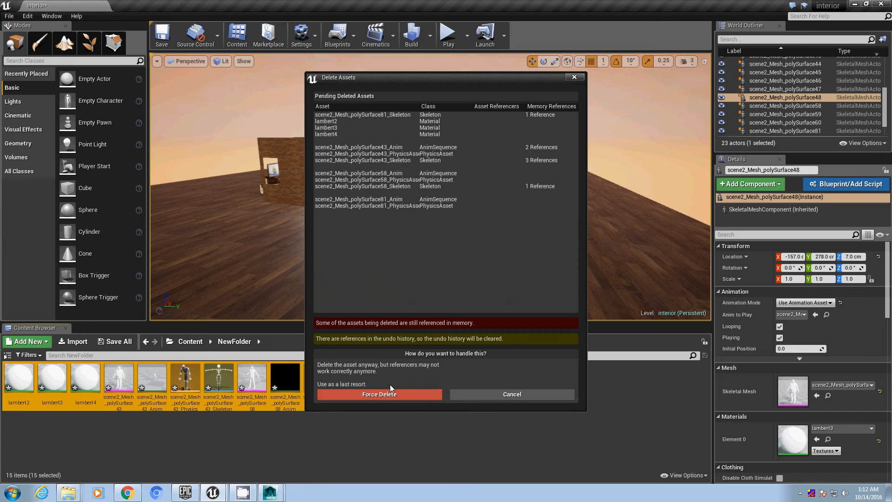
left_click(379, 394)
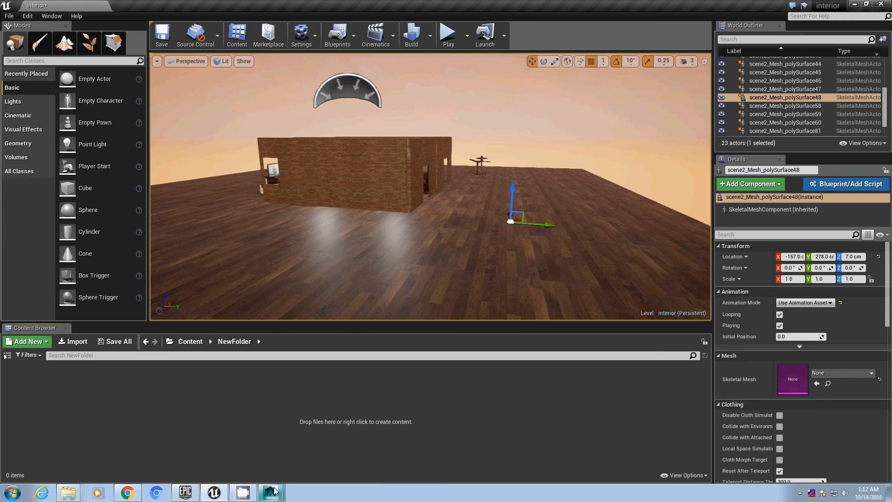
mouse_move(274, 490)
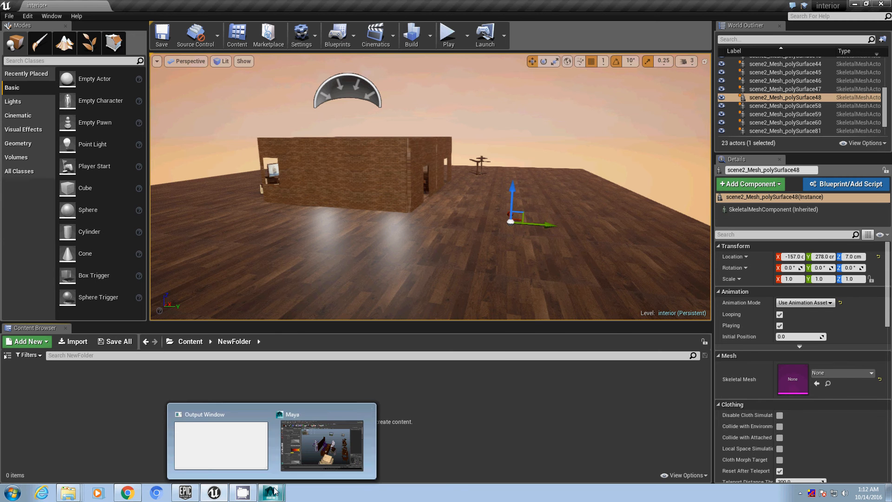
left_click(320, 450)
left_click(367, 103)
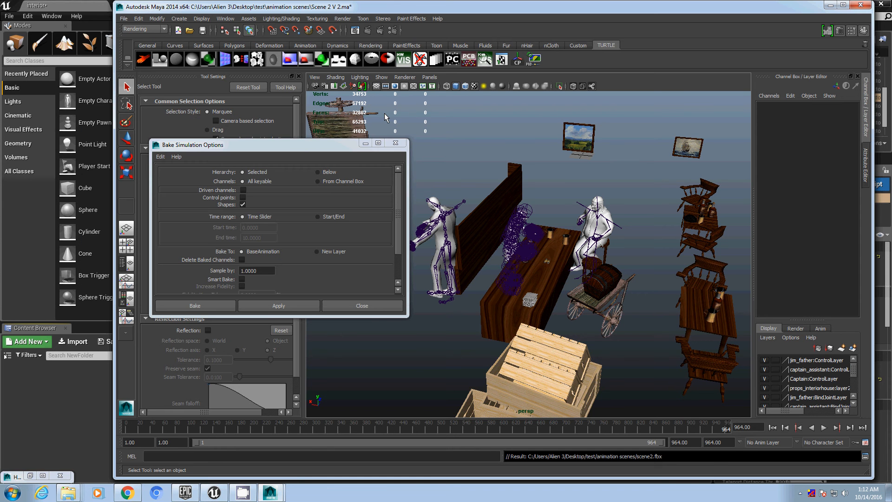
left_click(366, 144)
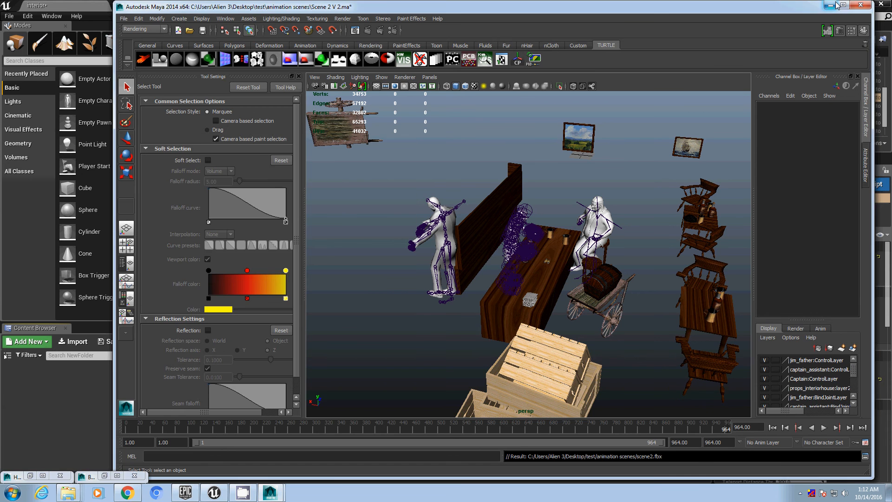
left_click(832, 5)
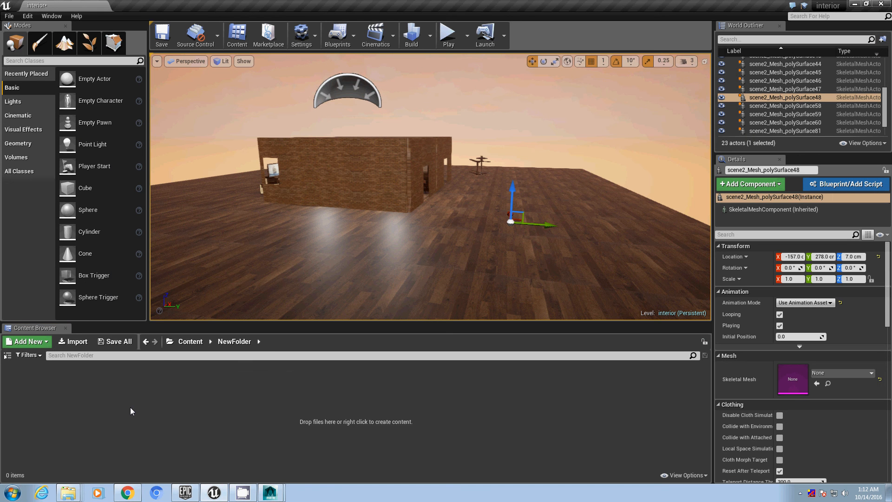
Step: Import scene2.fbx from the animation scenes folder into NewFolder as skeletal meshes with animations, importing all
left_click(77, 341)
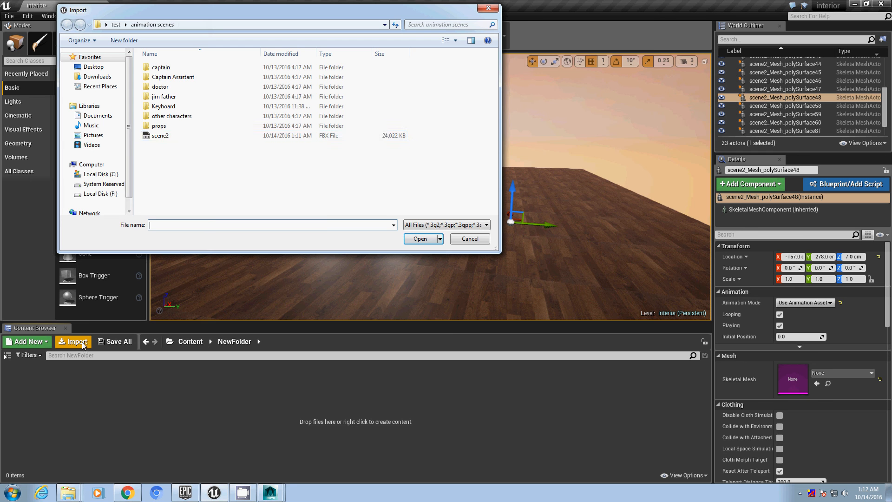
left_click(156, 136)
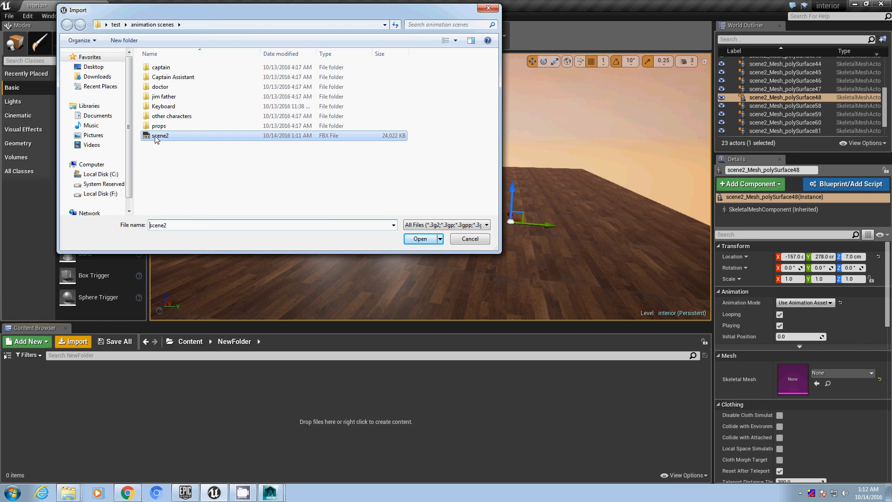
left_click(420, 239)
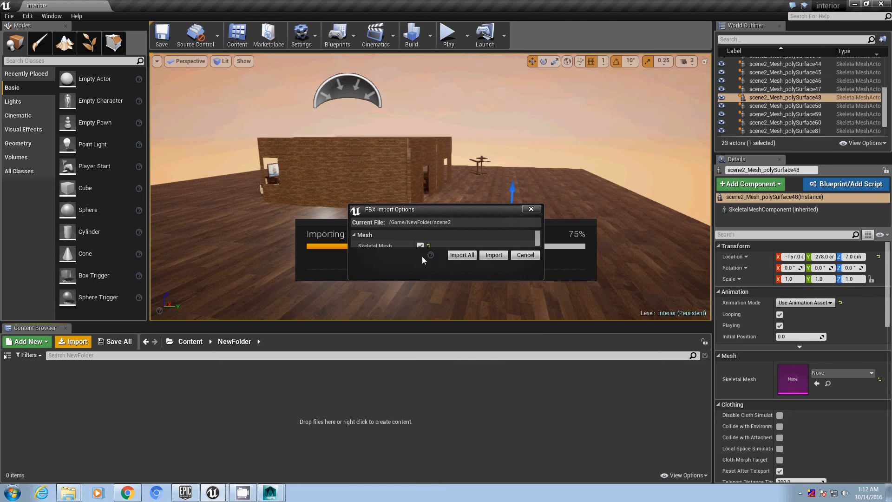
left_click_drag(456, 205, 458, 130)
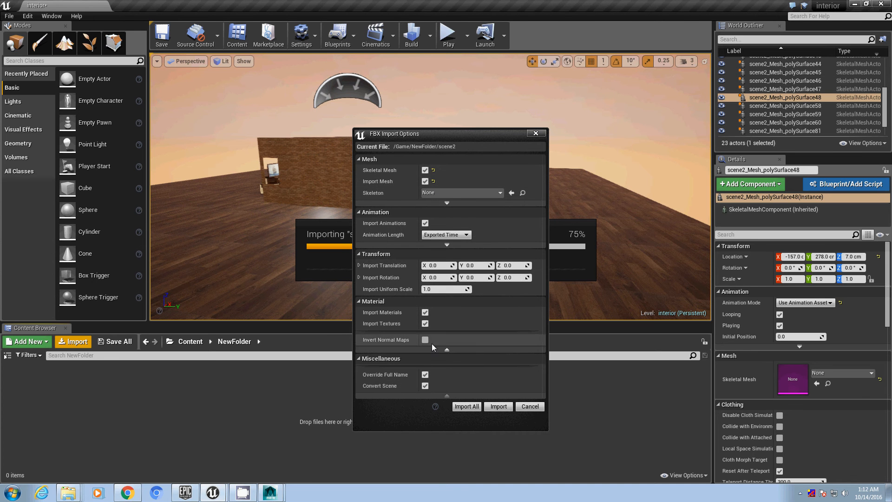
left_click(475, 408)
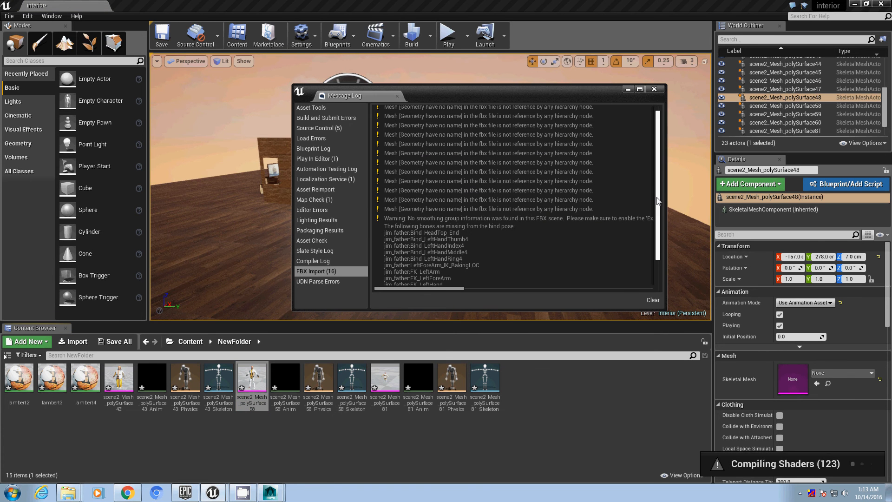
Step: Look through the FBX import messages, clear them, and close the Message Log
left_click_drag(640, 337, 637, 323)
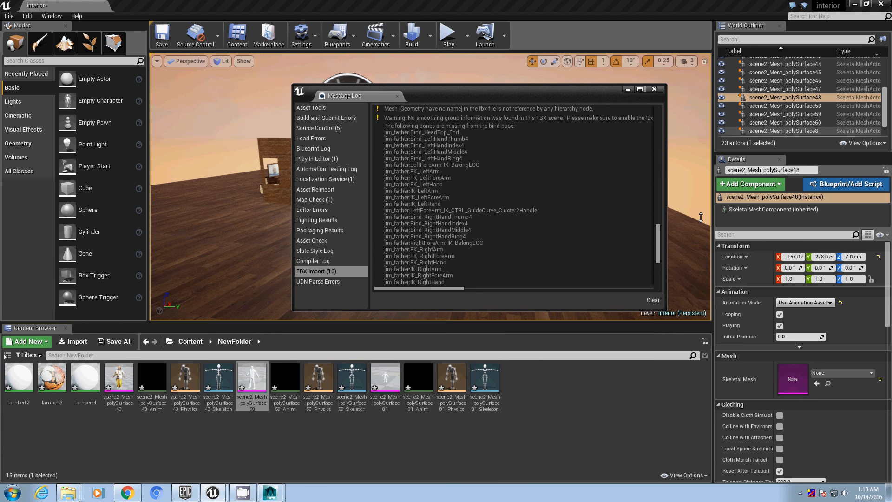
left_click(656, 303)
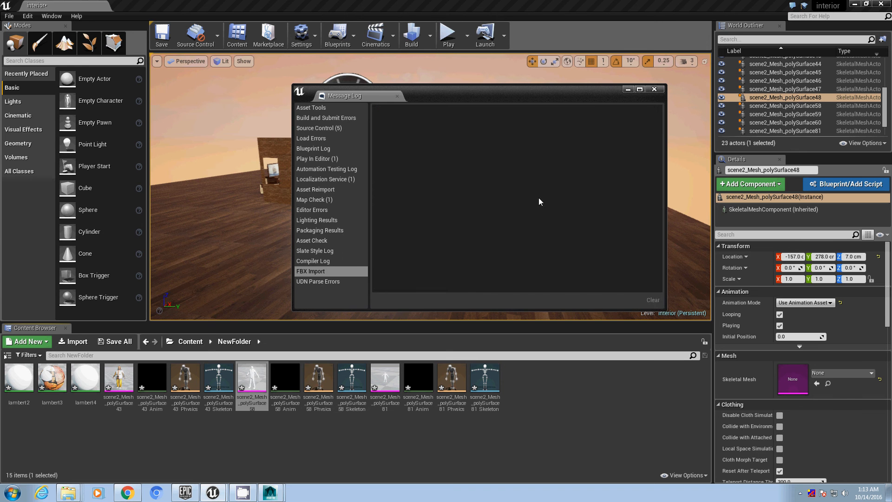
left_click(655, 89)
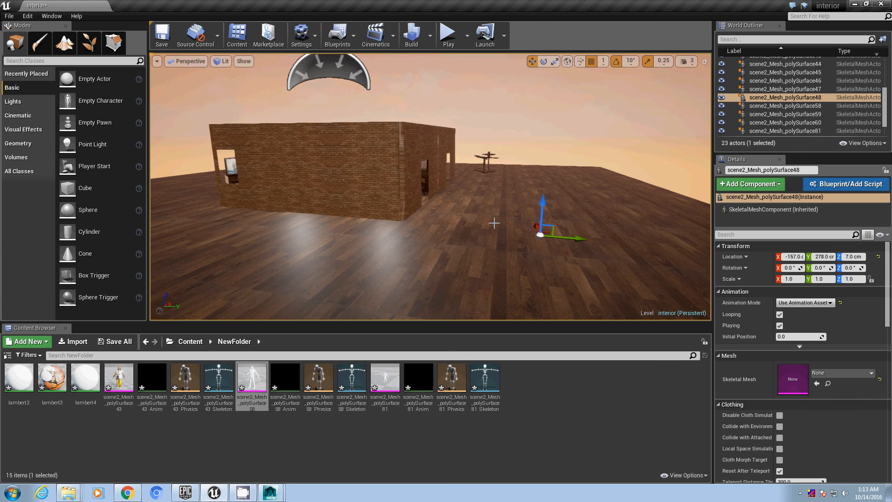
Step: Place the scene2_Mesh_polySurface43 skeletal mesh on the floor outside the brick building, at about X -84, Y 300, Z 7 cm
scroll(472, 234, "up", 4)
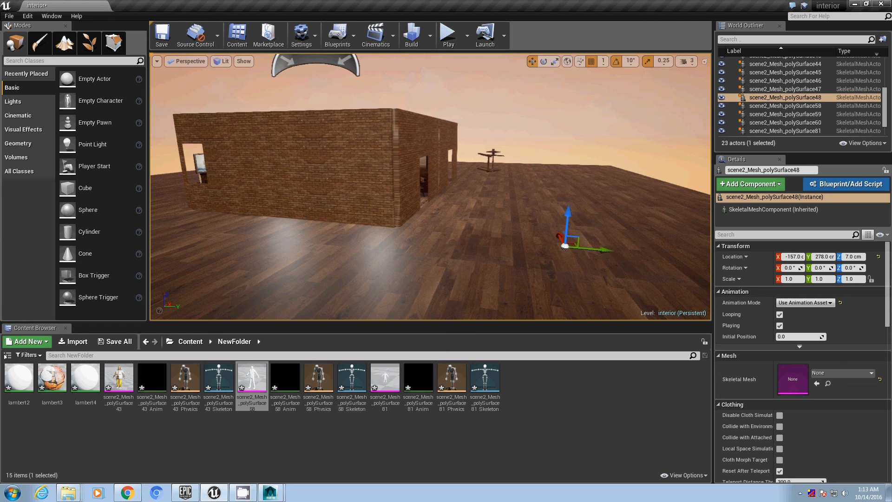
right_click_drag(472, 234, 502, 224)
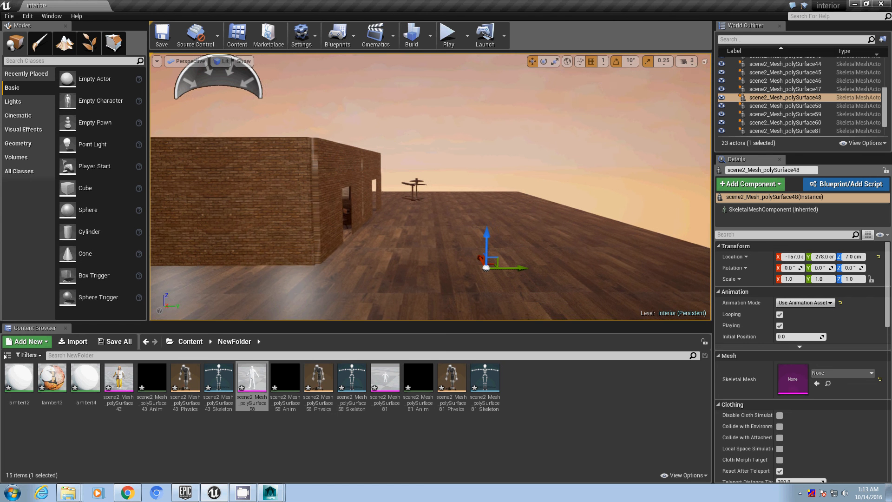
left_click(117, 377)
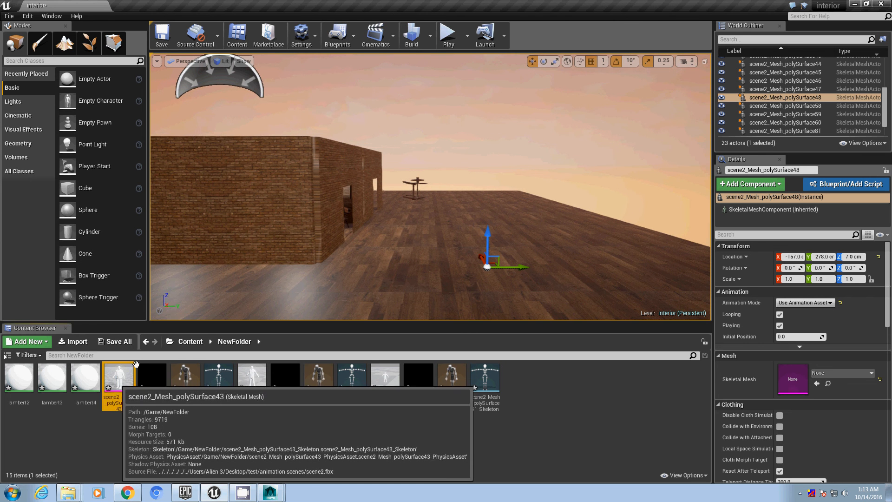
left_click_drag(135, 364, 494, 241)
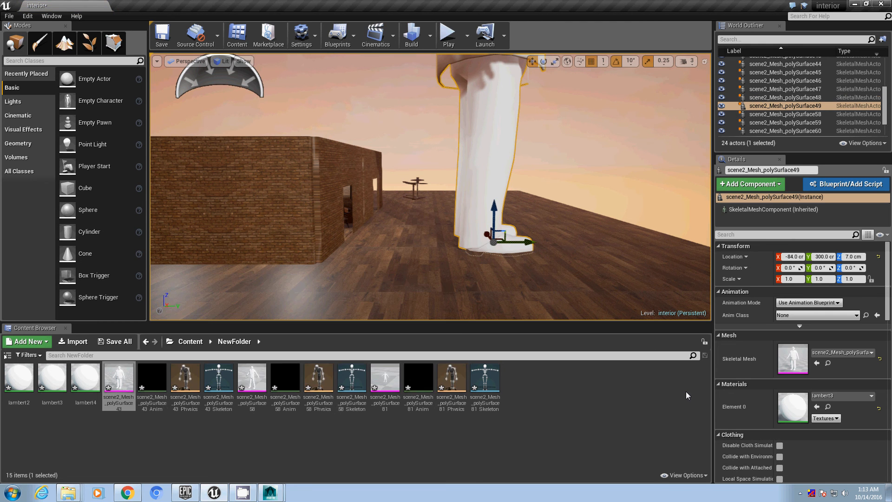
Step: Set the placed character's animation mode to Use Animation Asset and assign the scene2_Mesh_polySurface43 Anim asset as its animation to play
left_click(809, 304)
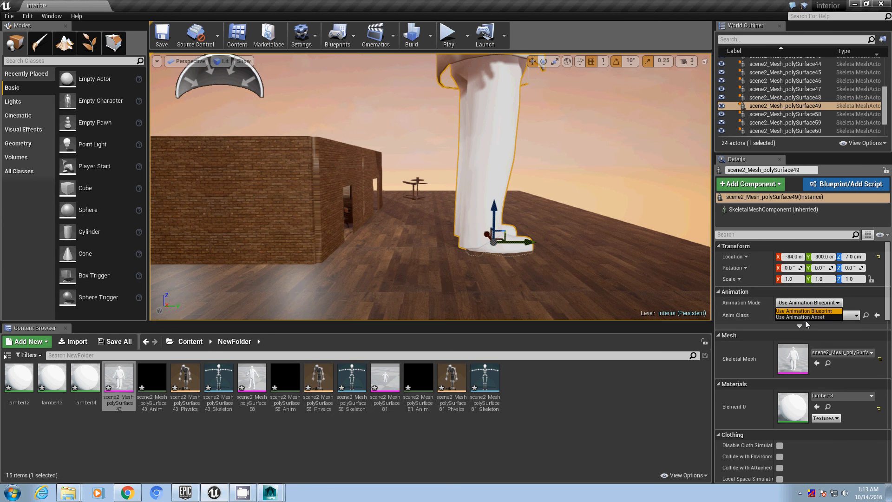
left_click(805, 317)
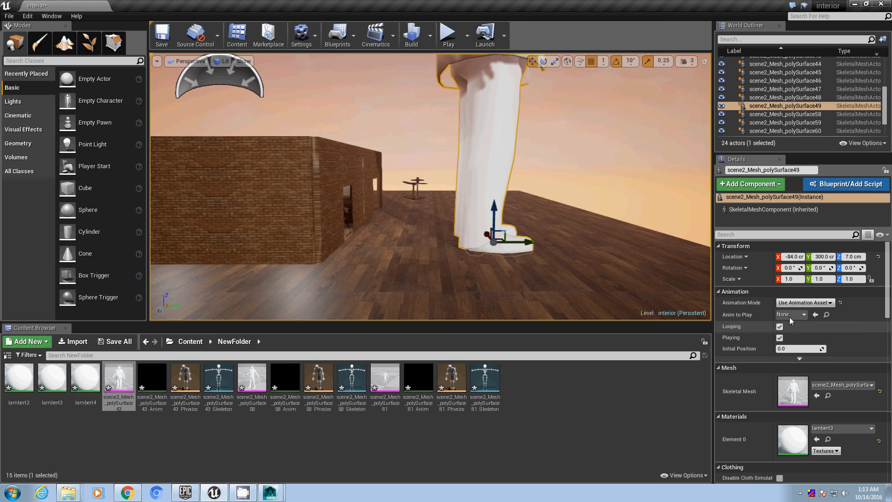
left_click_drag(160, 370, 787, 317)
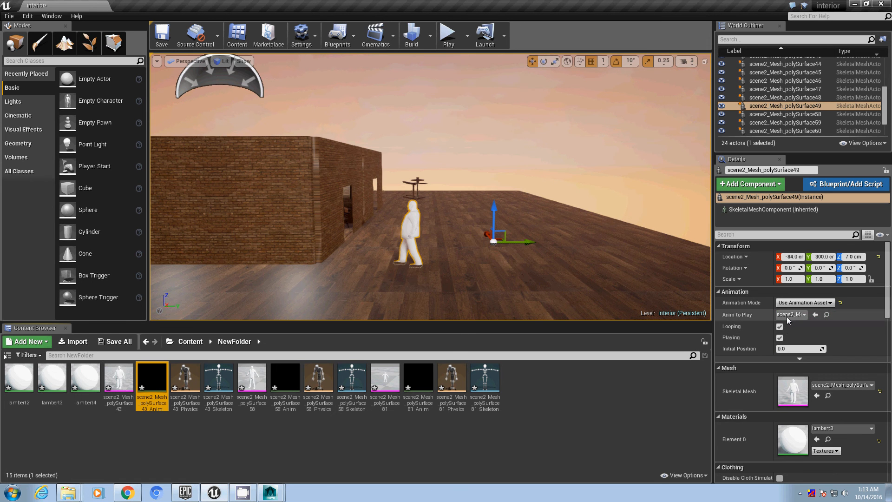
Step: Move the character along the X axis to about -2 cm so it walks by the bar interior
right_click_drag(490, 277, 387, 281)
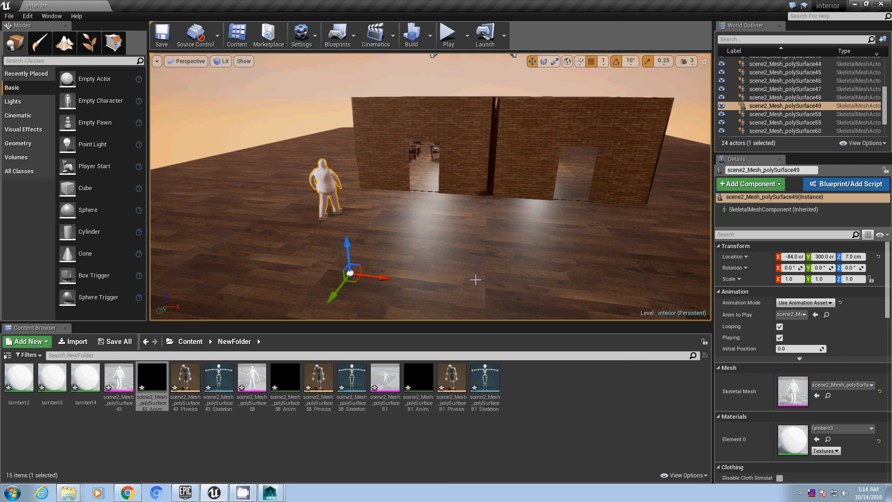
left_click_drag(386, 279, 519, 289)
right_click_drag(520, 289, 548, 288)
right_click_drag(446, 205, 454, 204)
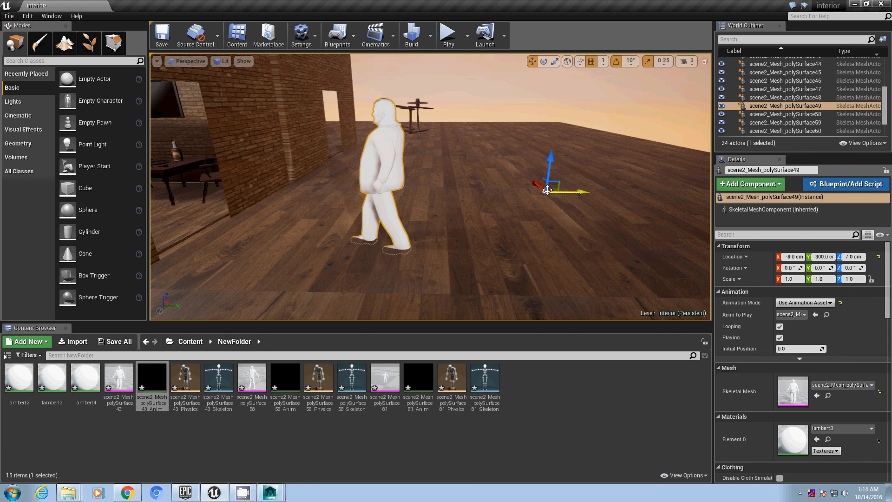
left_click_drag(534, 183, 532, 182)
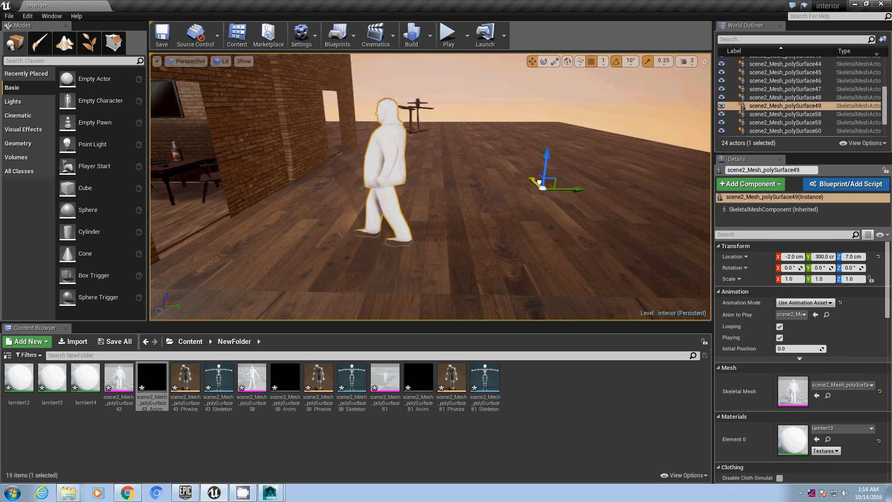
right_click_drag(532, 182, 481, 201)
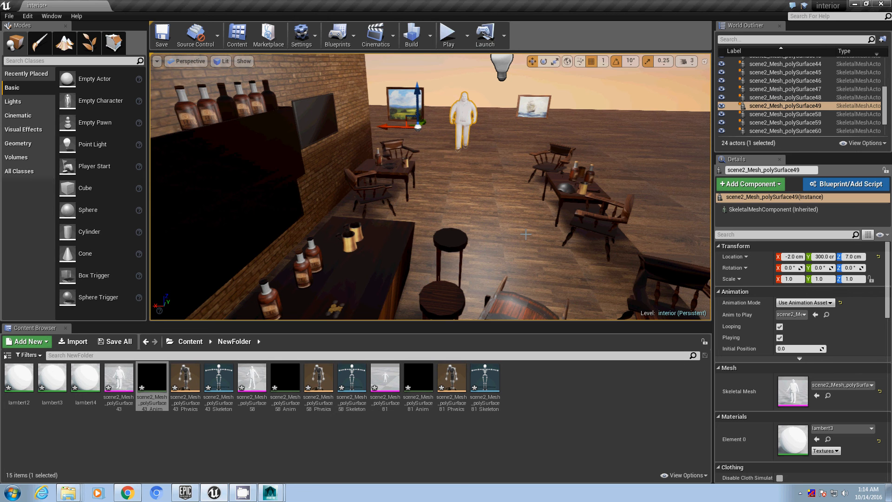
Step: Open the character's lambert3 material, spread out its nodes, and delete the white colour parameter feeding Base Color
double_click(797, 439)
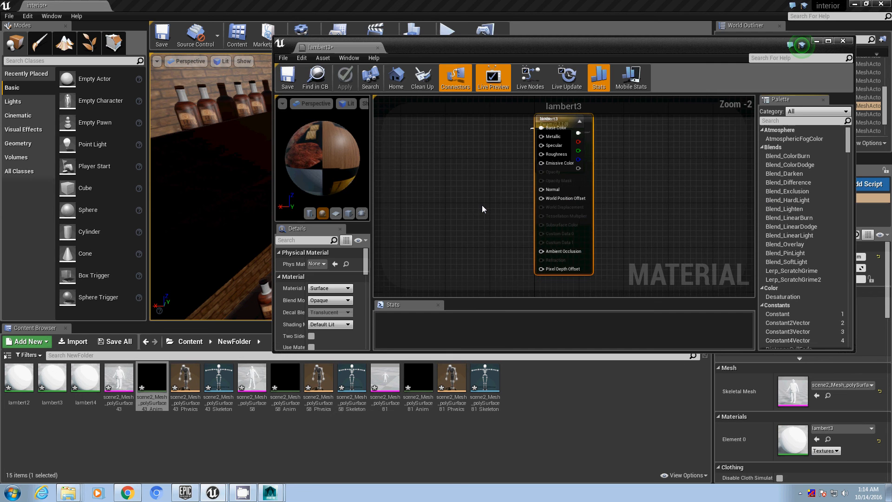
left_click_drag(538, 123, 617, 125)
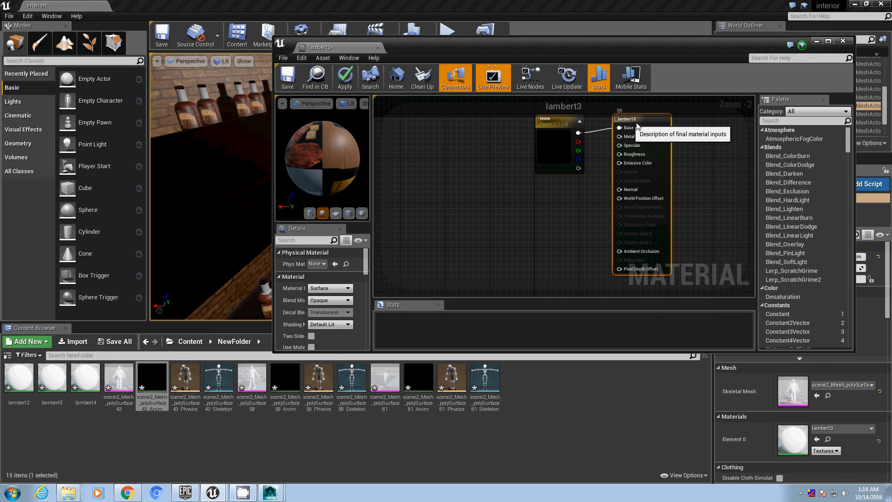
left_click_drag(558, 124, 506, 130)
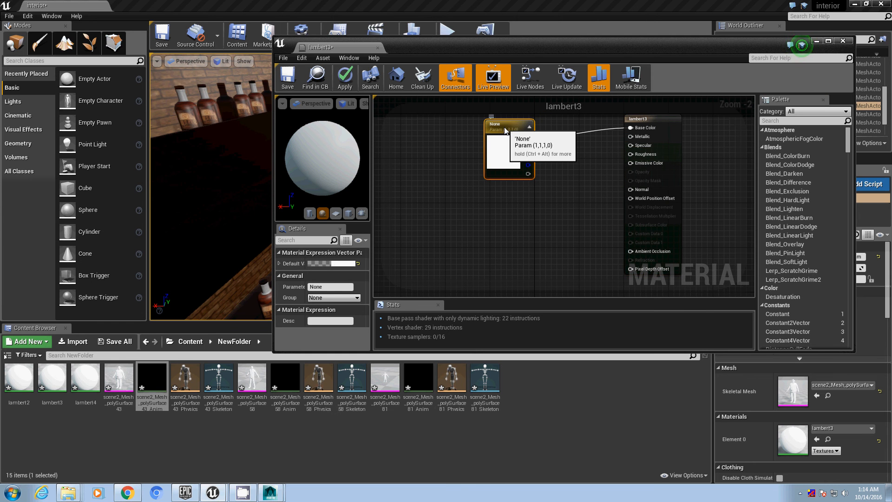
key("Delete")
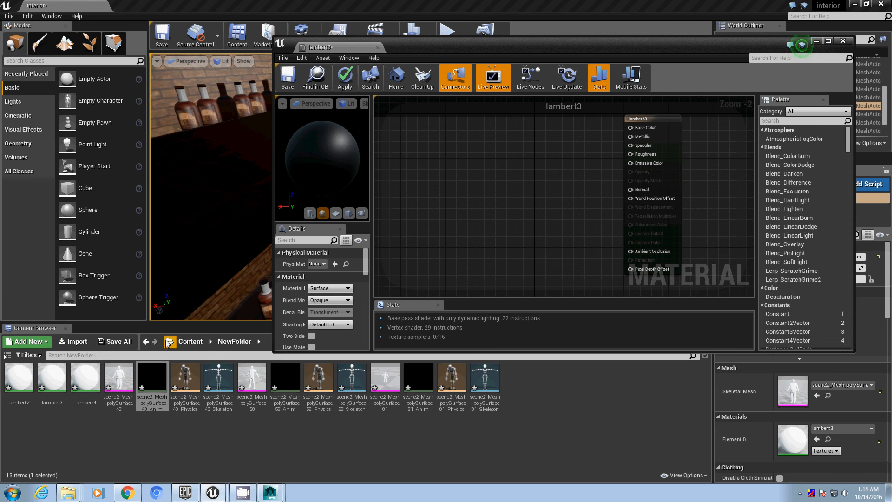
Step: Start an import into NewFolder and browse to the Animation Project folder on the Desktop
left_click(184, 343)
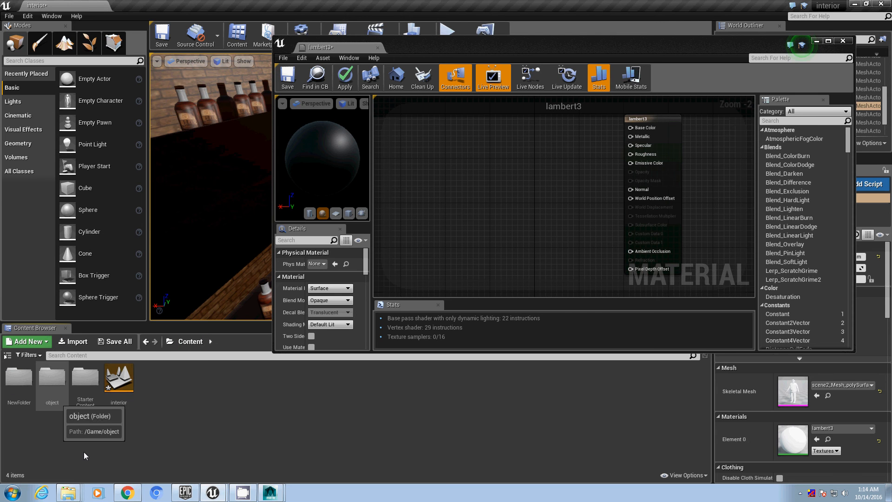
double_click(21, 385)
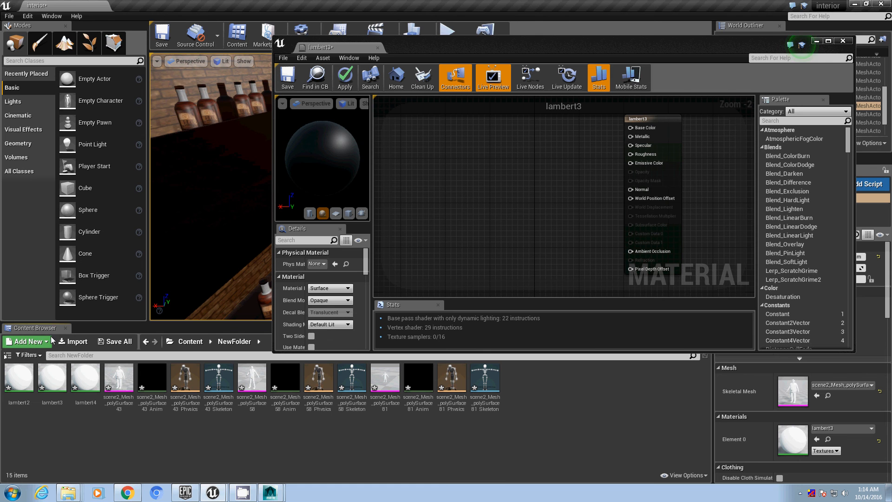
left_click(75, 342)
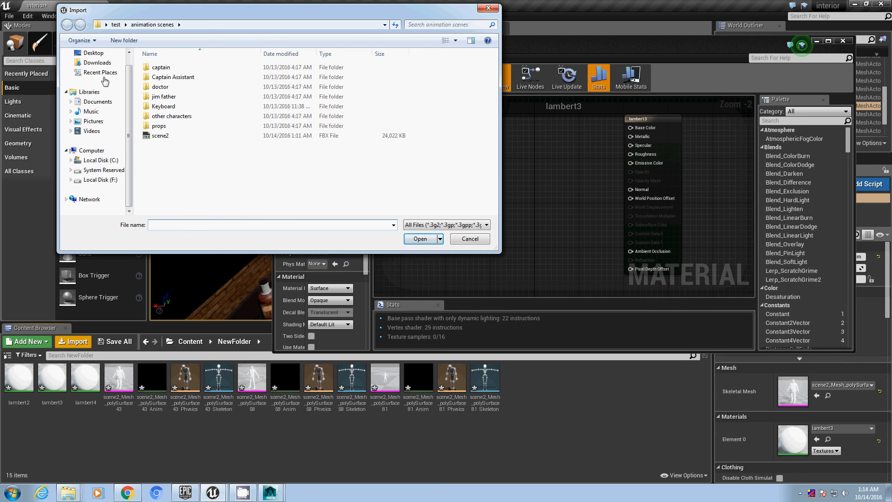
left_click(94, 52)
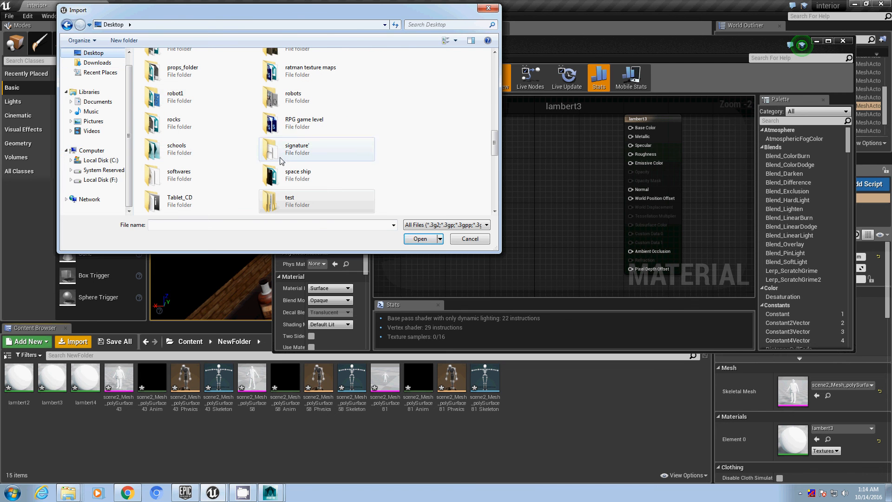
mouse_move(494, 145)
left_mouse_down()
mouse_move(494, 171)
mouse_move(494, 145)
left_mouse_up()
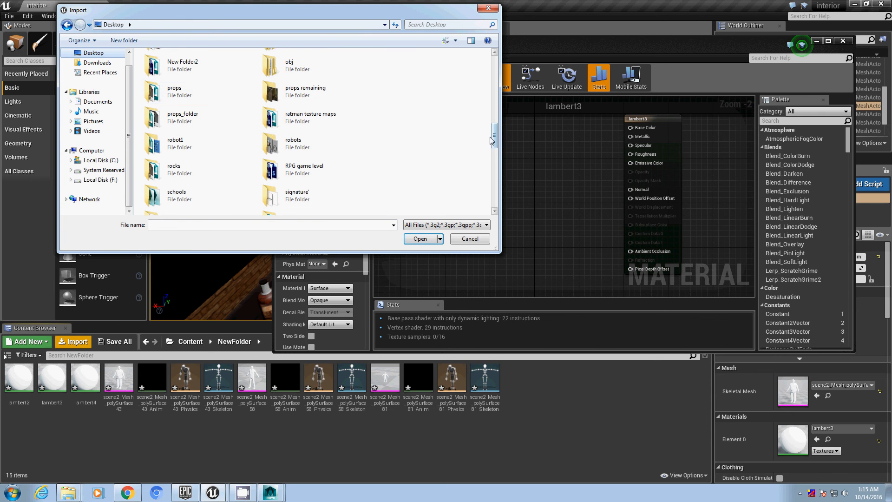
scroll(496, 138, "up", 3)
left_click_drag(498, 137, 508, 94)
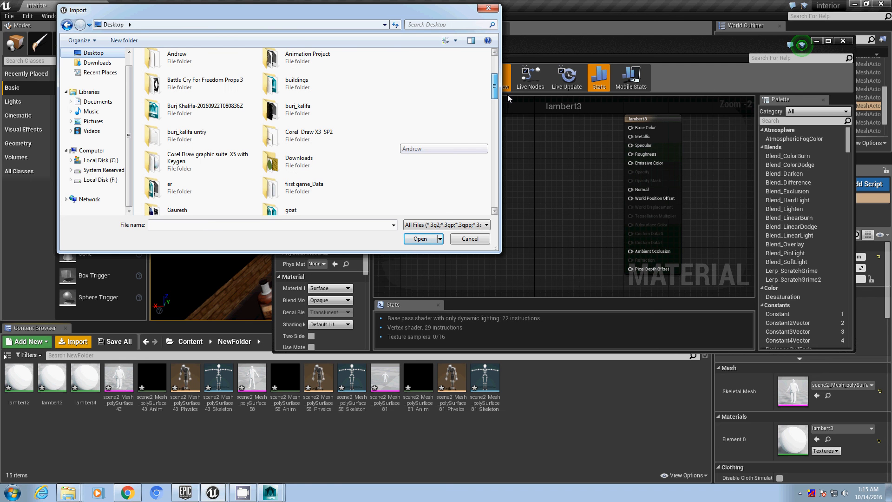
left_click_drag(507, 93, 511, 76)
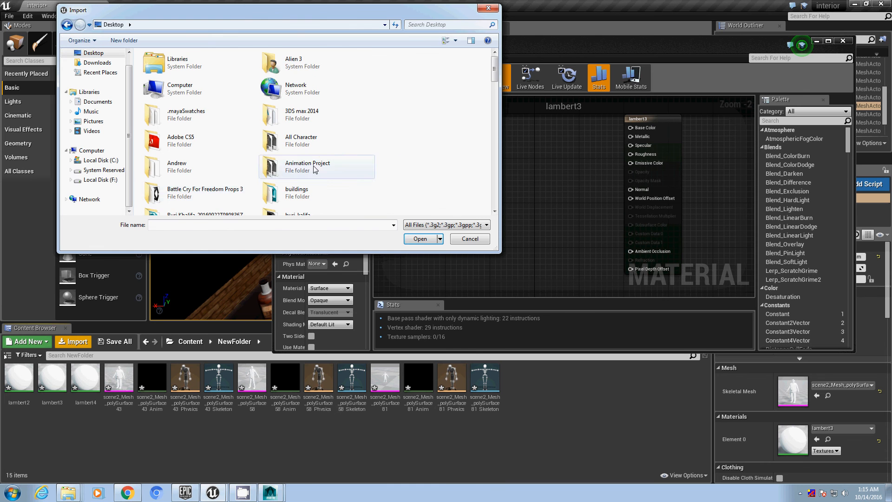
double_click(309, 166)
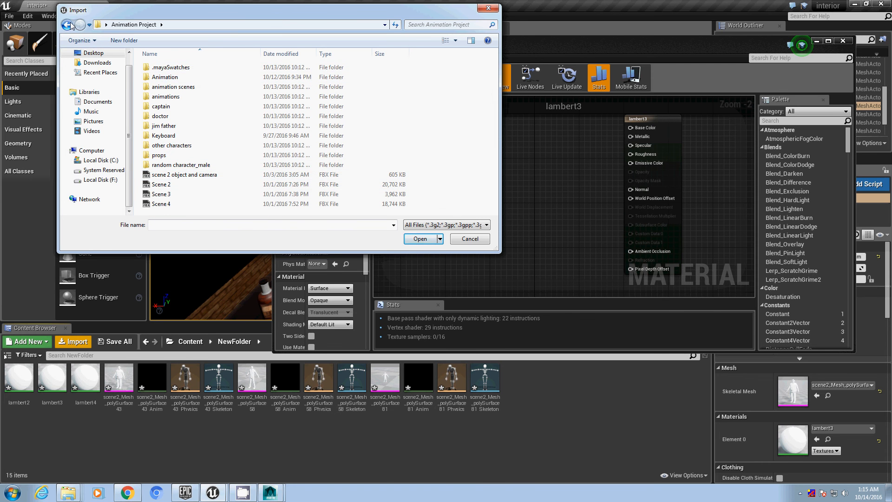
Step: Import the ao map_occlusion, colour map and normal map textures from the captain folder
double_click(161, 107)
left_click(327, 103)
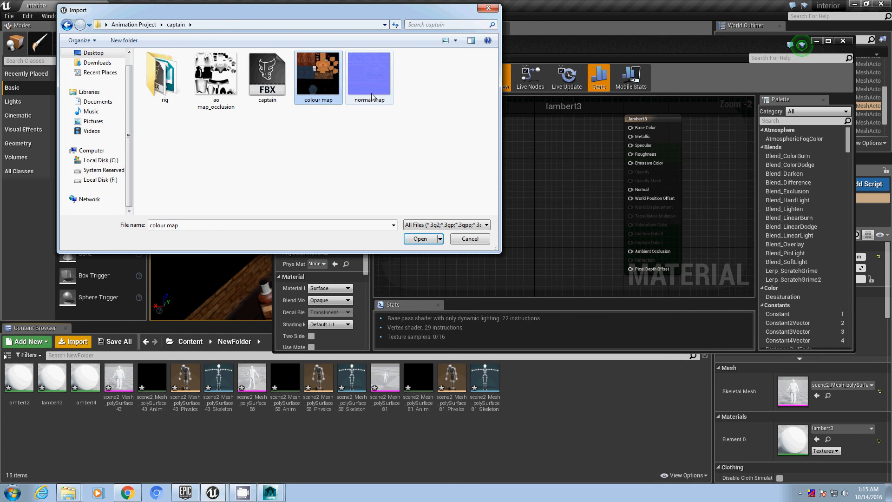
left_click(380, 85, "ctrl")
left_click(214, 92, "ctrl")
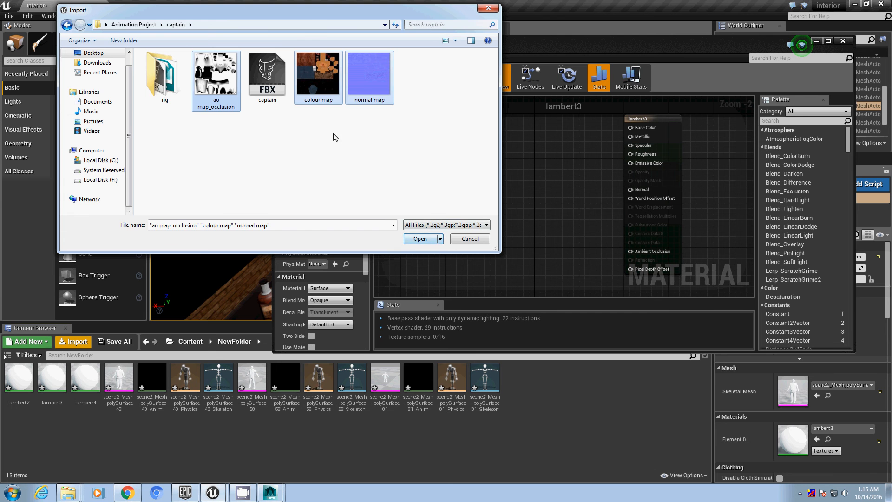
left_click(416, 240)
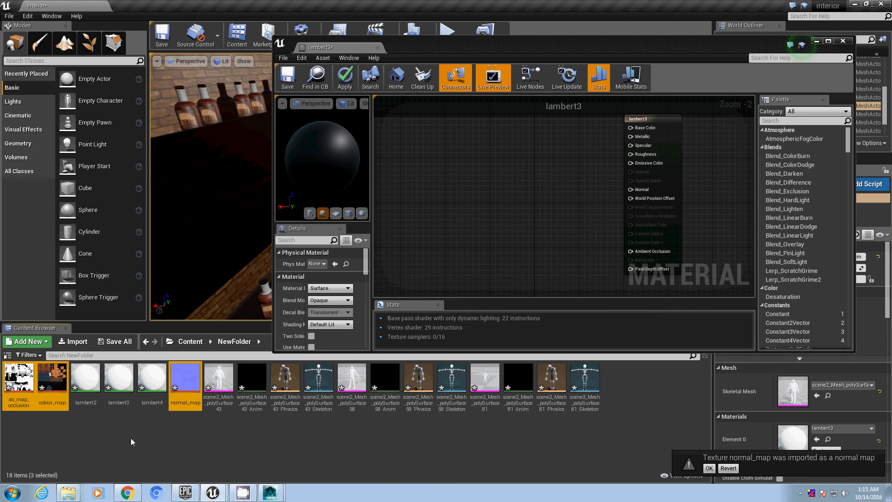
Step: Create a subfolder named captian inside NewFolder
right_click(113, 445)
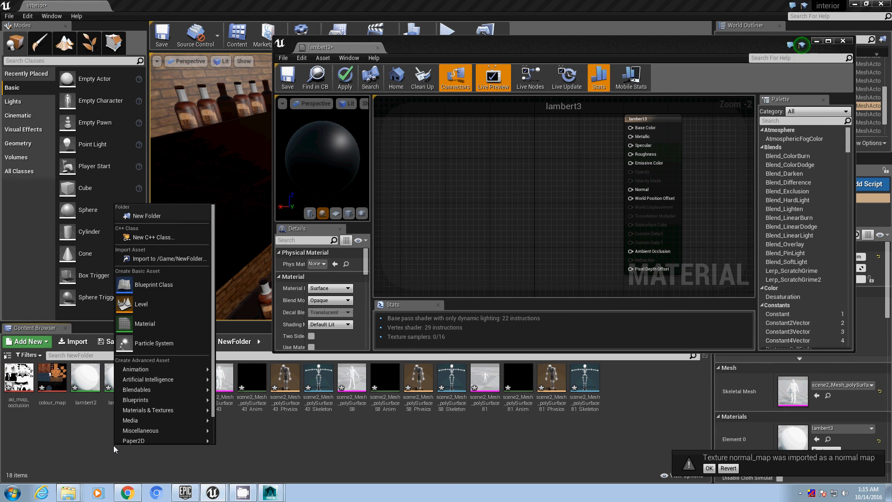
left_click(149, 216)
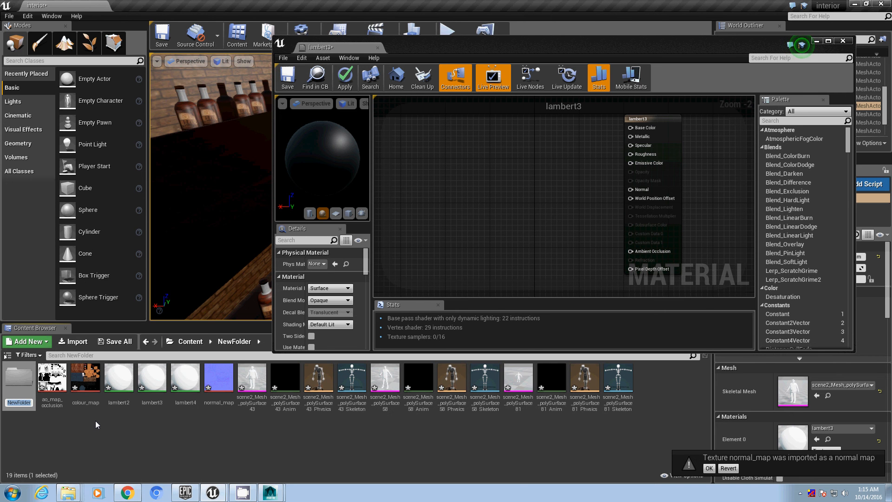
type("captian")
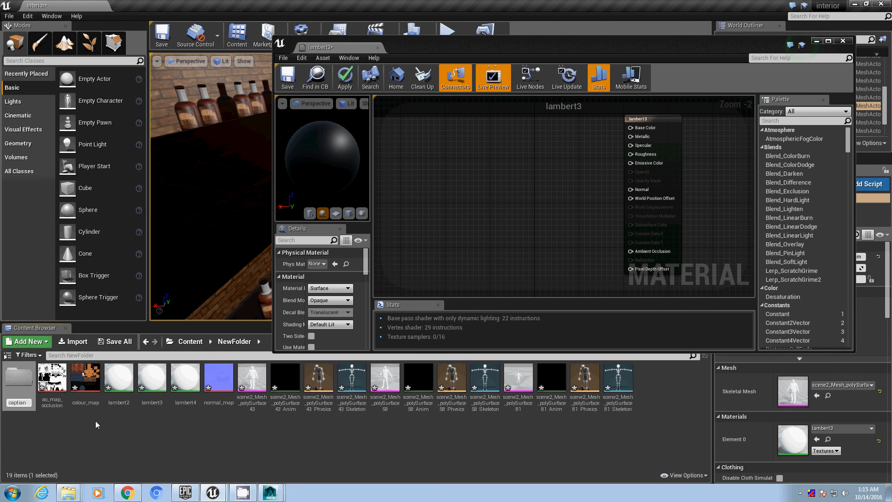
left_click(95, 420)
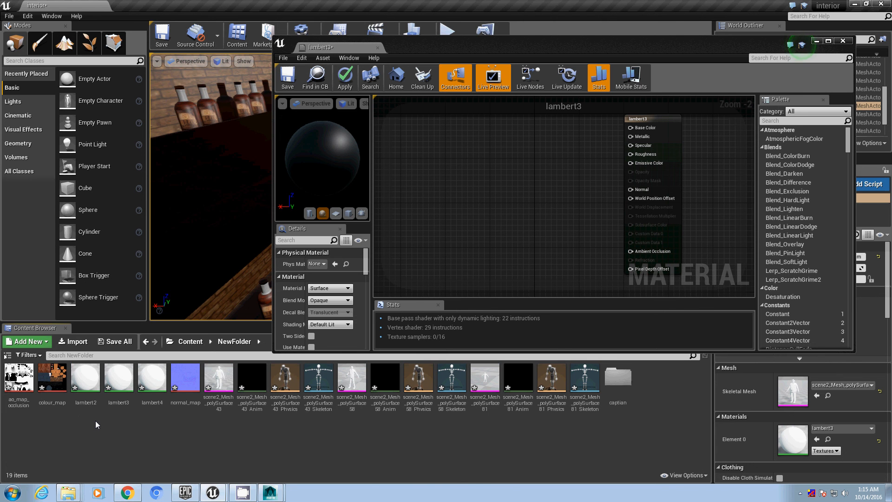
Step: Move the ao_map_occlusion, colour_map and normal_map textures into the captian folder
left_click(51, 386)
left_click(19, 379, "ctrl")
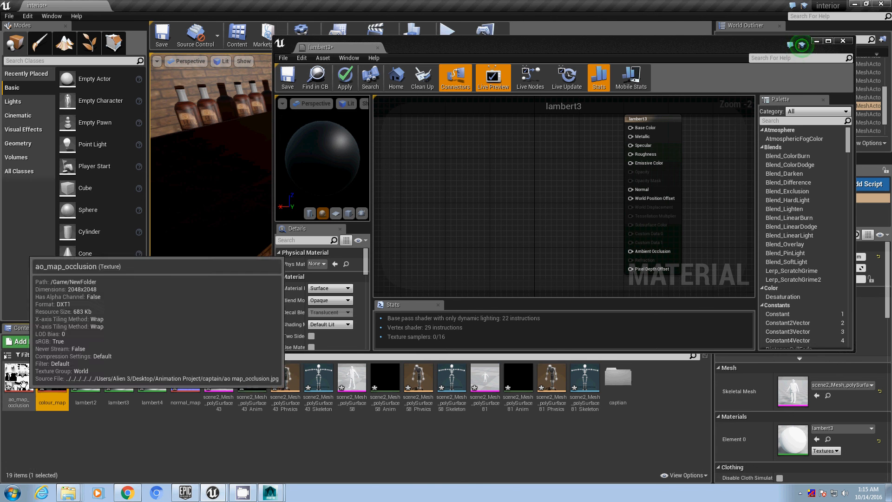
left_click(195, 386, "ctrl")
left_click_drag(196, 387, 620, 392)
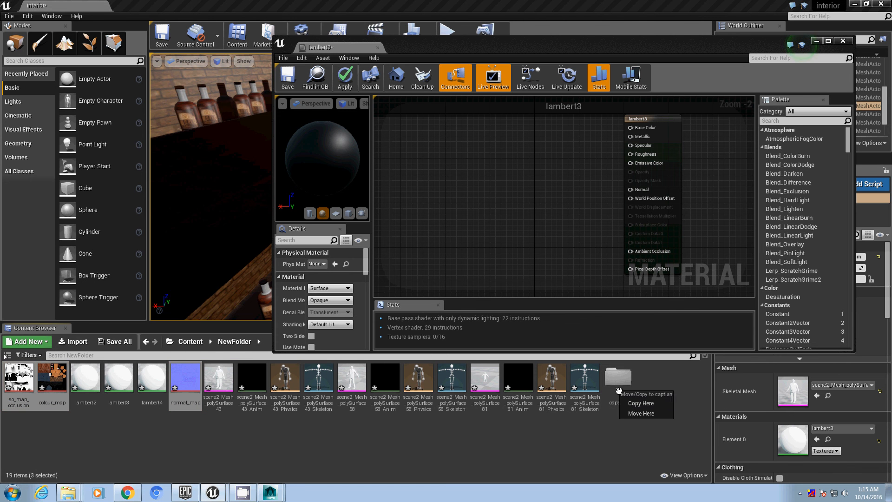
left_click(641, 403)
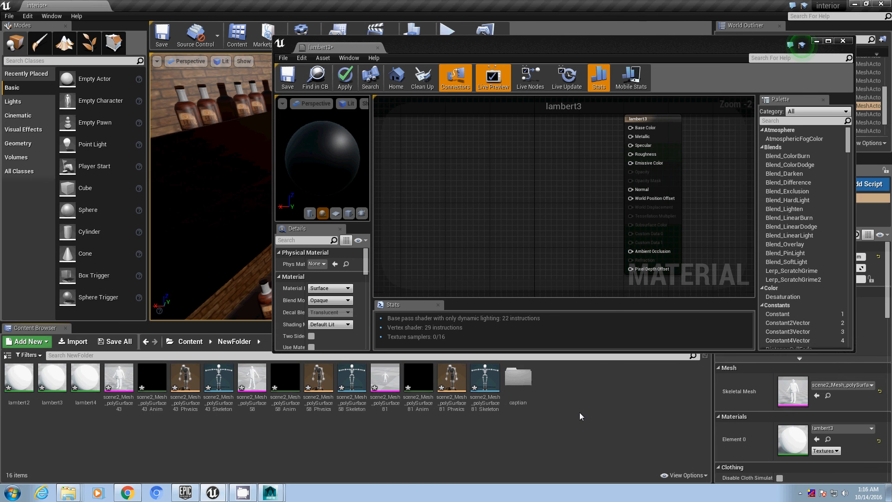
Step: Add the ao_map_occlusion, colour_map and normal_map textures from the captian folder to the lambert3 material graph
left_click(519, 381)
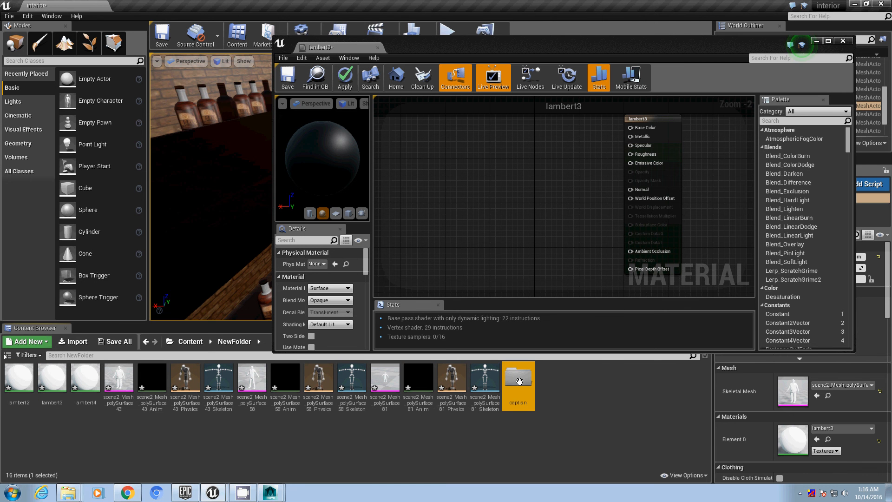
double_click(520, 381)
left_click(82, 383)
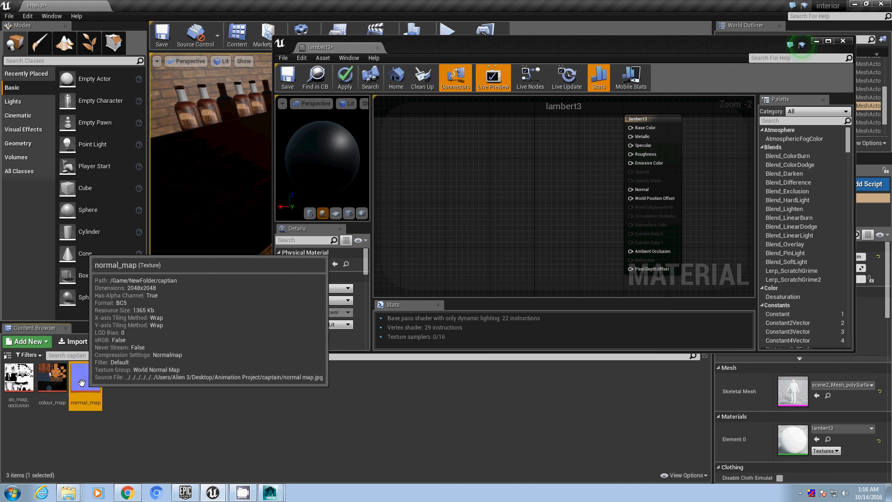
left_click(19, 376, "shift")
left_click_drag(19, 377, 522, 168)
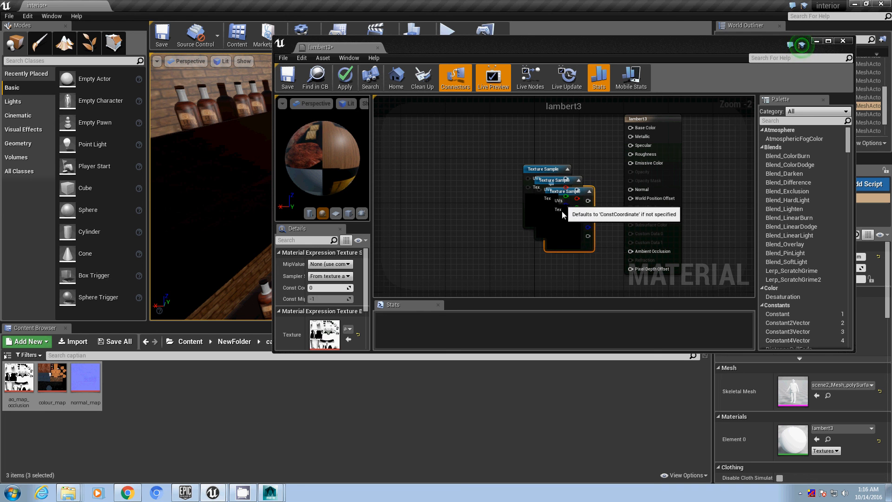
Step: Spread out the three texture nodes in the lambert3 graph, with colour above, normal in the middle and occlusion below
left_click_drag(561, 254, 497, 281)
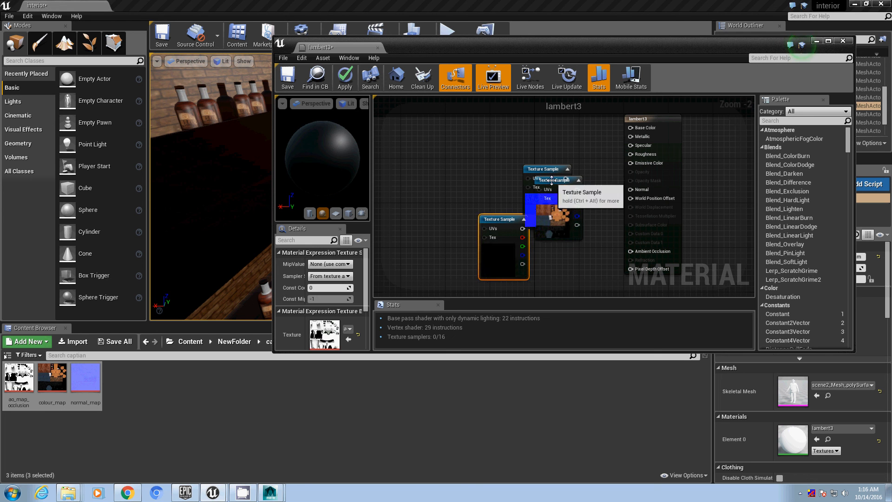
left_click_drag(549, 173, 497, 123)
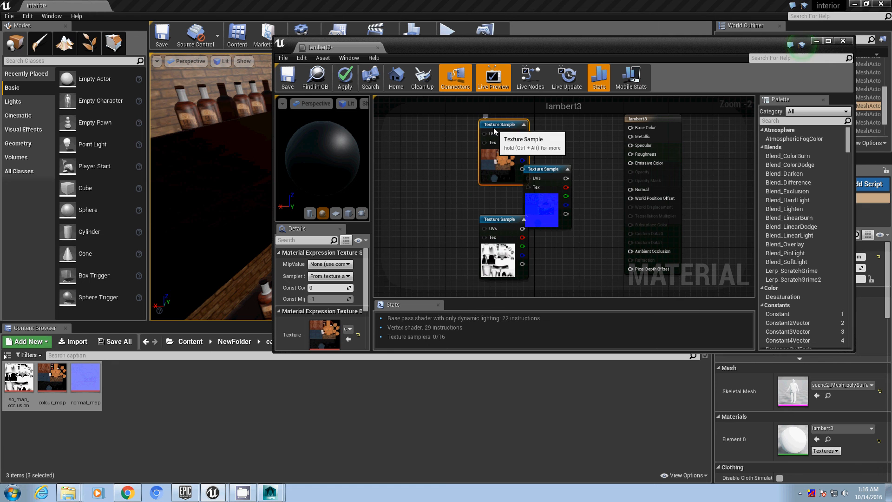
left_click_drag(537, 168, 550, 180)
left_click_drag(508, 220, 514, 247)
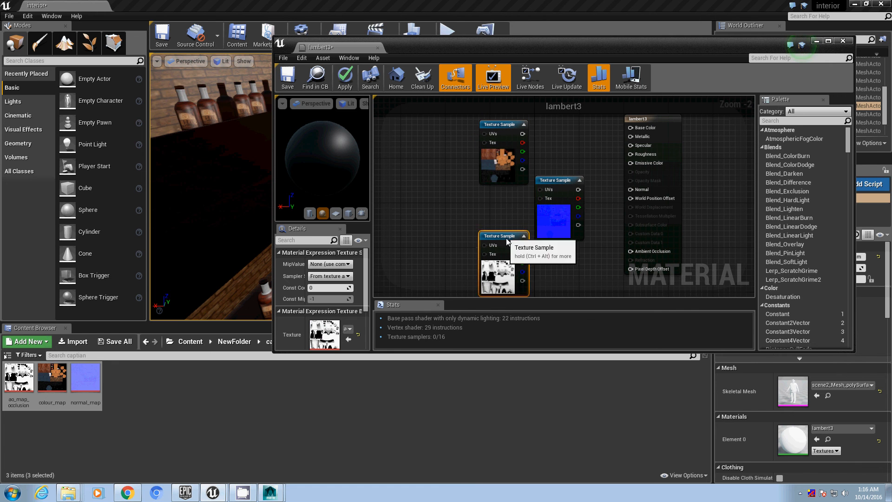
scroll(513, 247, "down", 1)
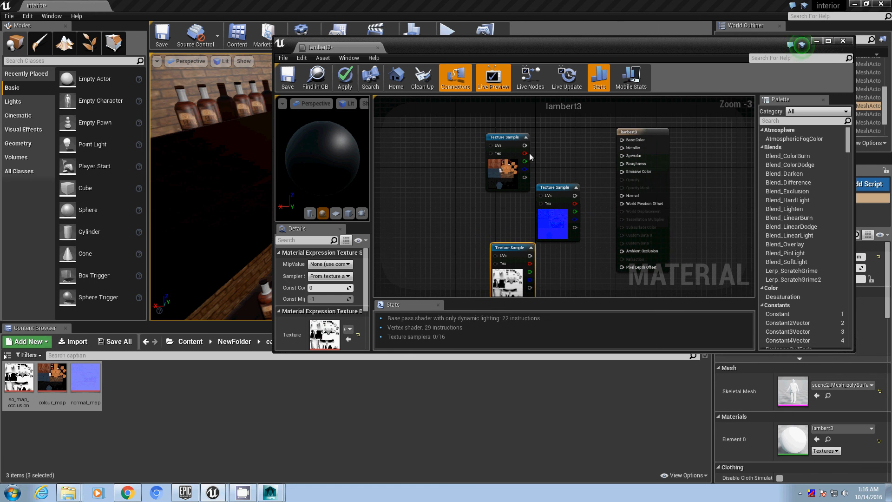
Step: Connect the colour, normal and occlusion textures to Base Color, Normal and Ambient Occlusion, and apply the lambert3 material
left_click_drag(523, 145, 633, 141)
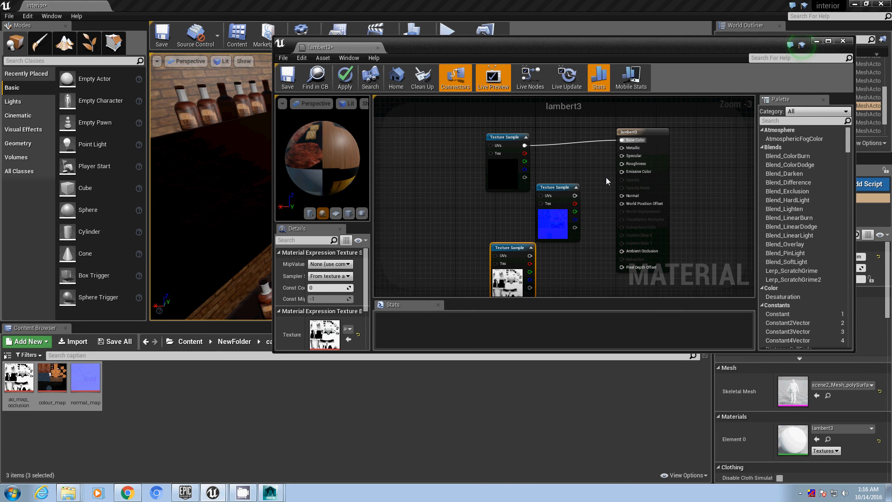
left_click_drag(575, 195, 630, 197)
left_click_drag(530, 255, 646, 251)
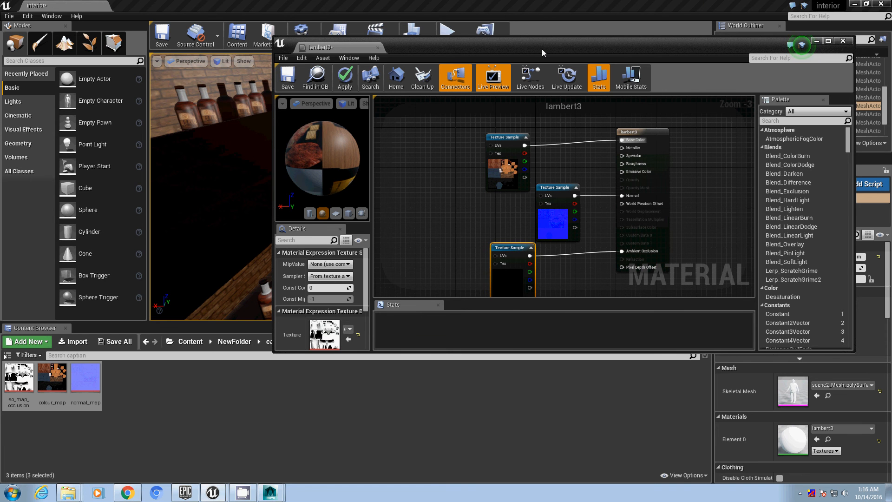
left_click_drag(562, 47, 786, 39)
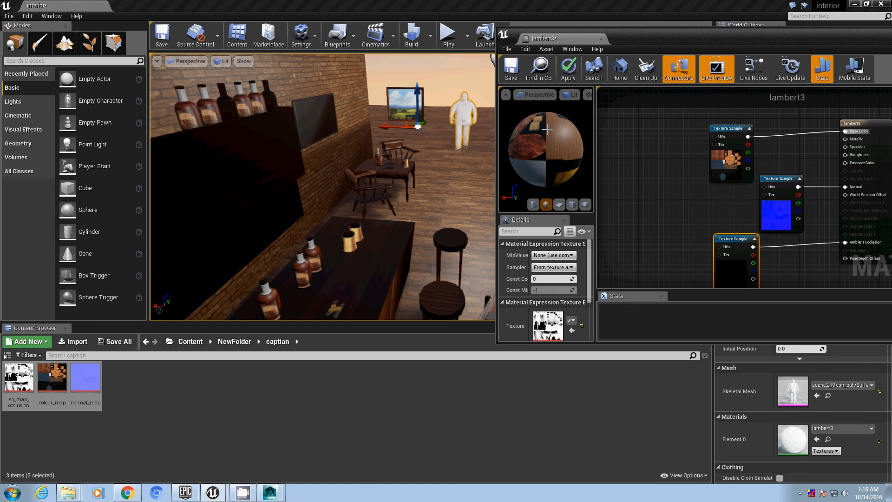
left_click(569, 68)
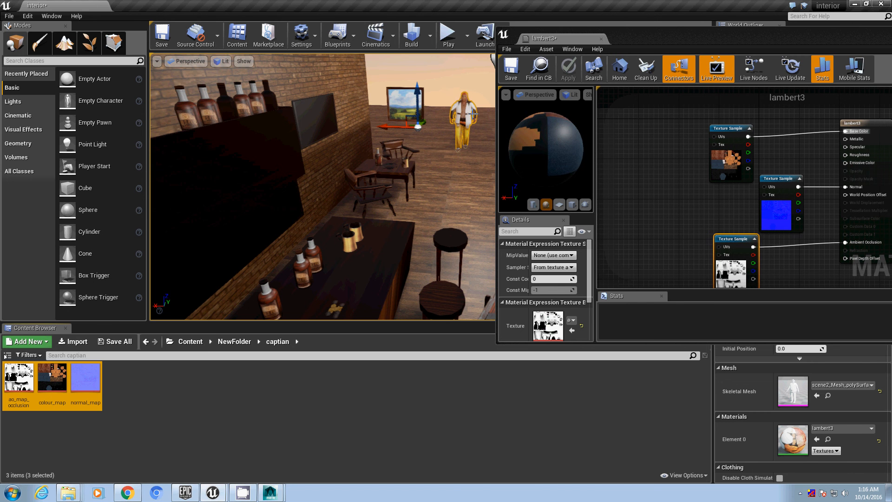
Step: Examine the textured captain in the level from several viewpoints, minimizing the material editor
key("w")
mouse_move(473, 113)
right_mouse_down()
mouse_move(483, 113)
mouse_move(483, 93)
mouse_move(479, 153)
mouse_move(479, 130)
right_mouse_up()
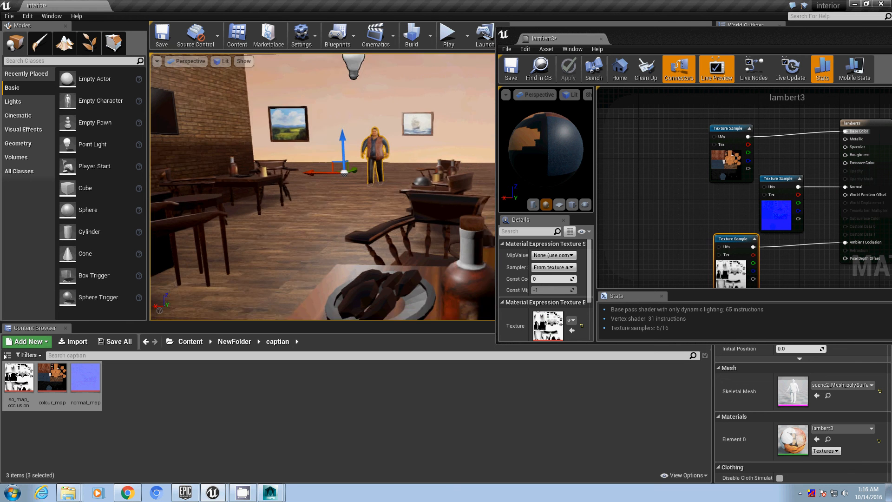
right_click_drag(461, 99, 462, 100)
double_click(695, 40)
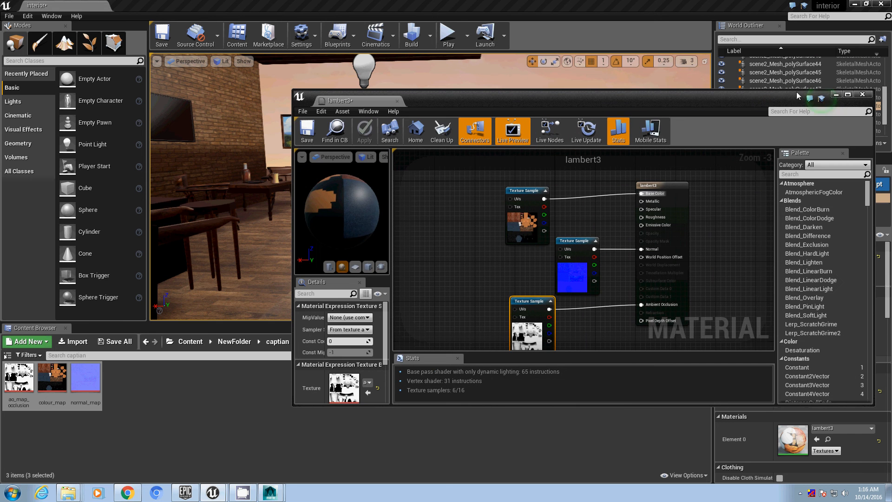
left_click(836, 96)
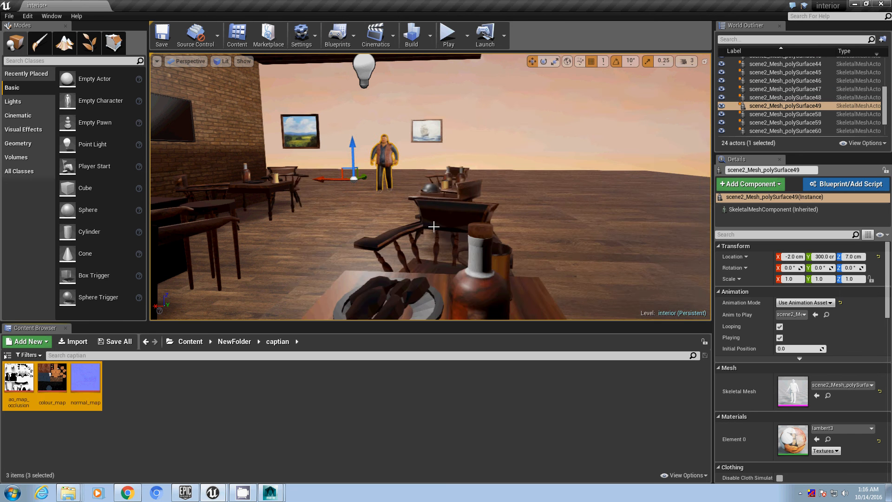
right_click_drag(431, 186, 431, 186)
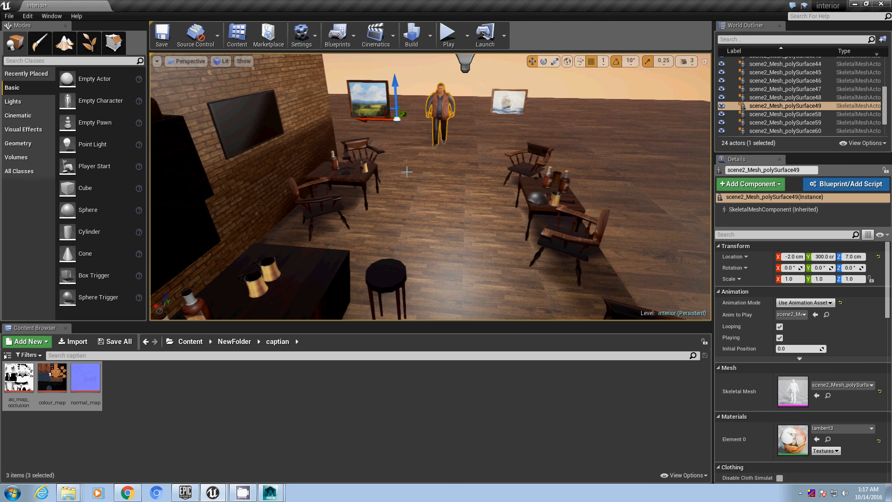
Step: Play the level briefly, stop it, and check the captain from an elevated view of the bar
left_click(448, 34)
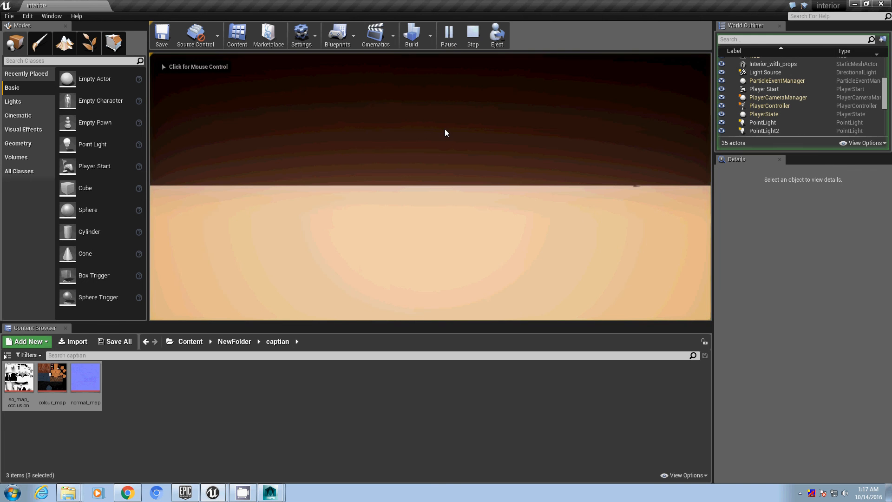
left_click(473, 35)
right_click_drag(442, 233, 443, 234)
right_click_drag(614, 86, 614, 87)
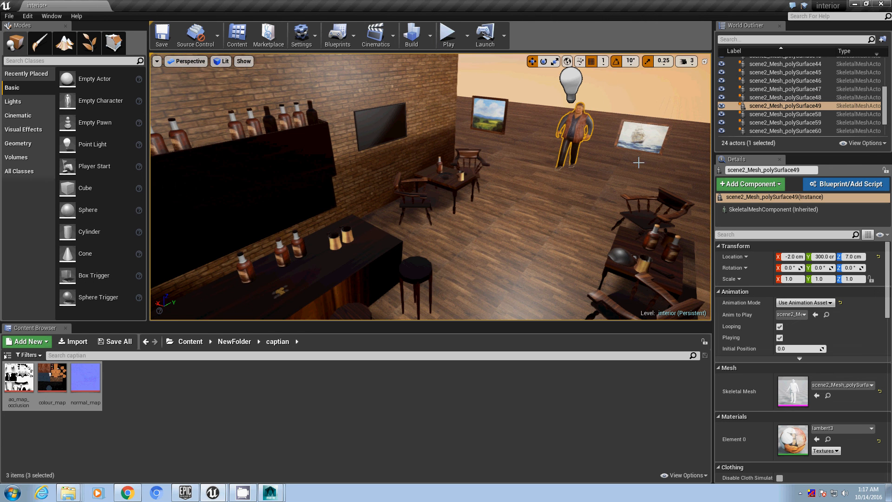
Step: Place the scene2_Mesh_polySurface58 skeletal mesh from NewFolder into the level near the captain
left_click(200, 381)
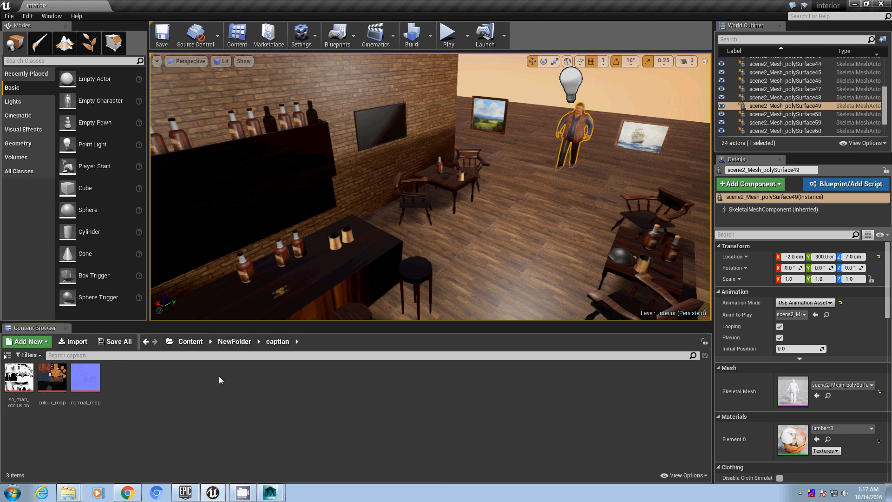
left_click(230, 341)
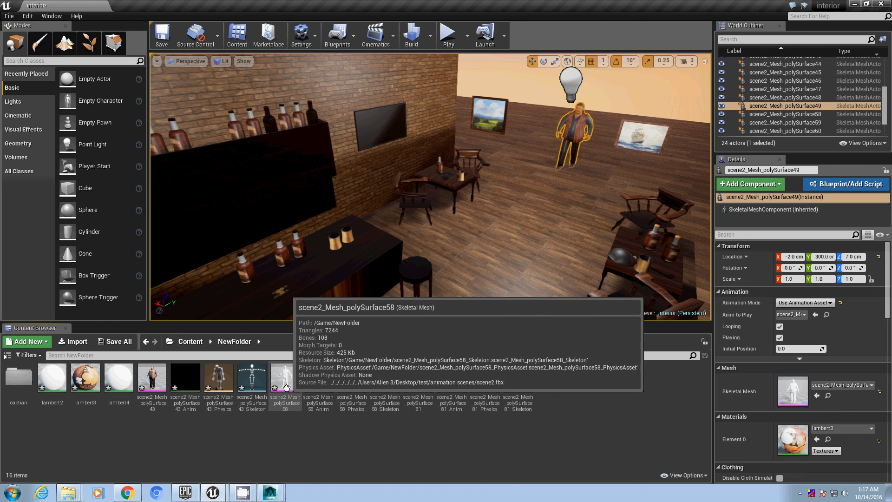
left_click_drag(285, 379, 594, 156)
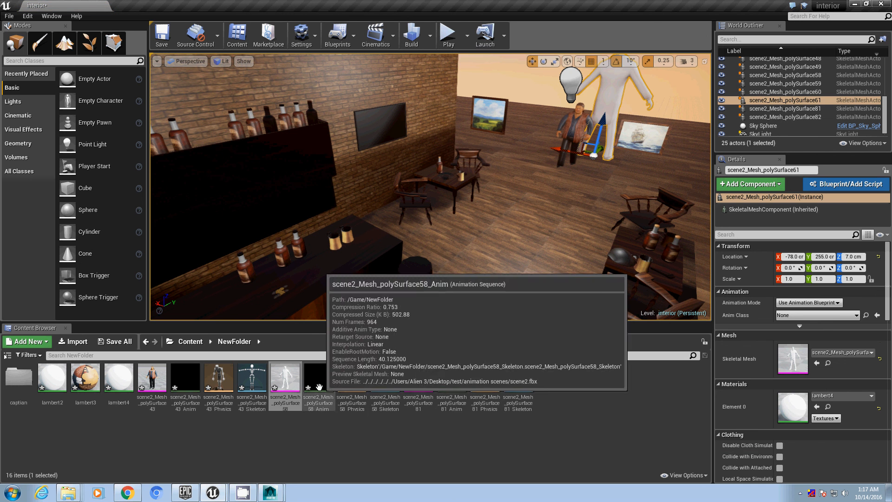
Step: Make the new character play the scene2_Mesh_polySurface58_Anim animation asset and move it to X -2, Y 290
left_click(808, 303)
left_click(799, 320)
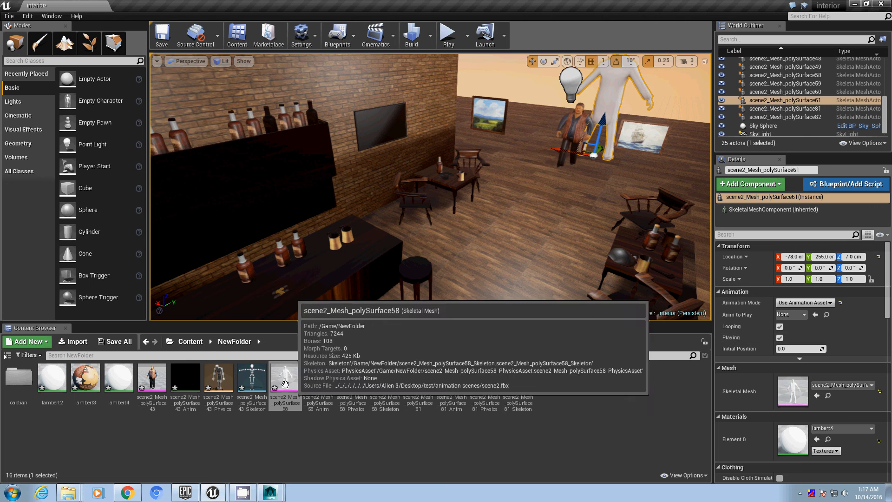
left_click(316, 384)
left_click_drag(316, 384, 790, 315)
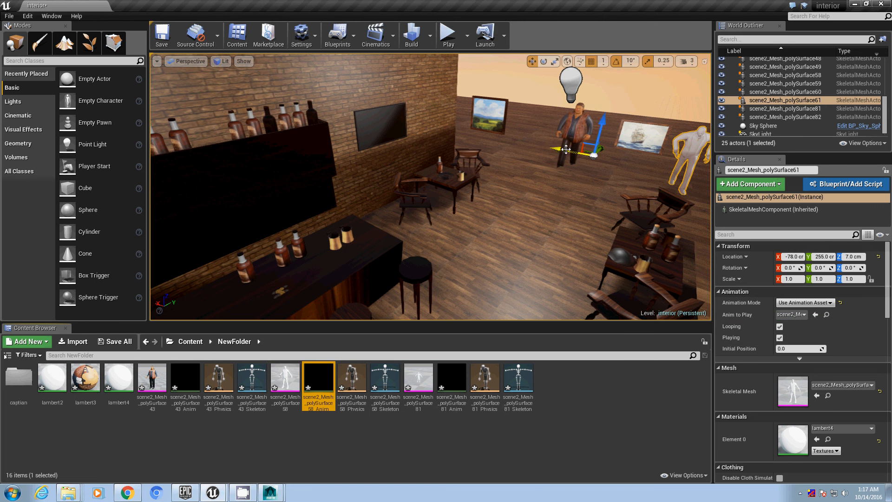
left_click_drag(573, 151, 542, 127)
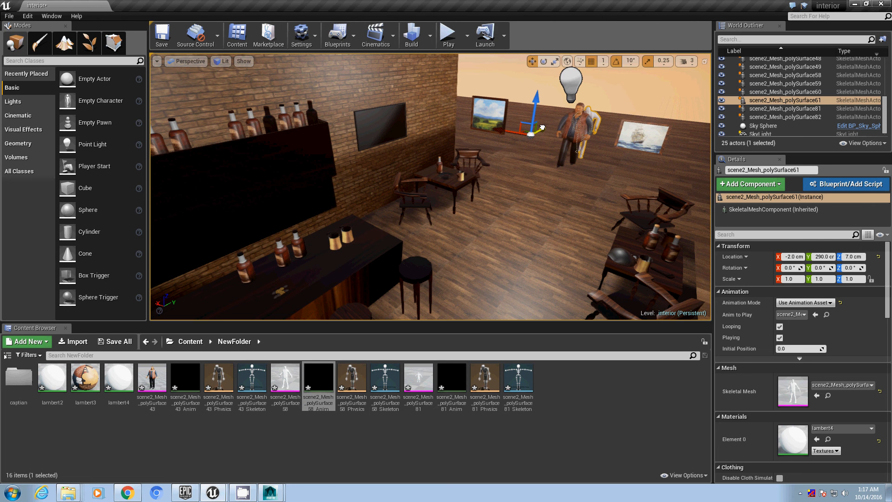
Step: Open the new character's lambert4 material and delete the colour parameter node feeding Base Color
double_click(794, 439)
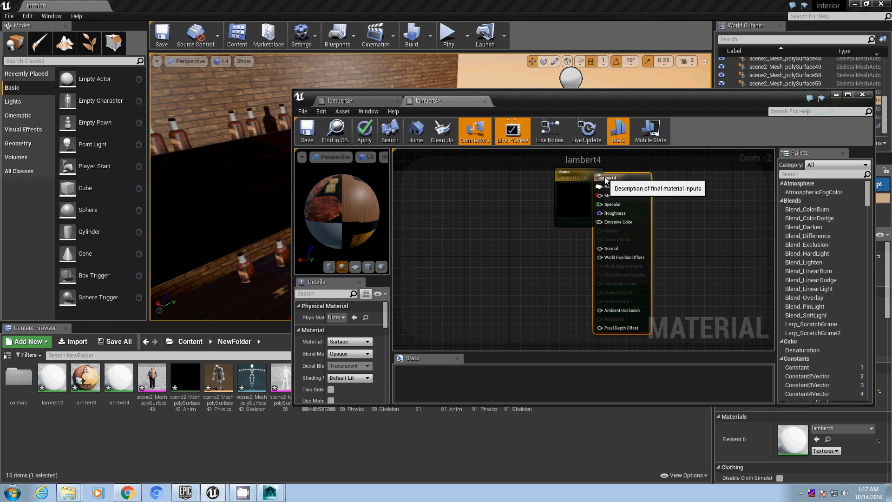
left_click_drag(578, 179, 537, 184)
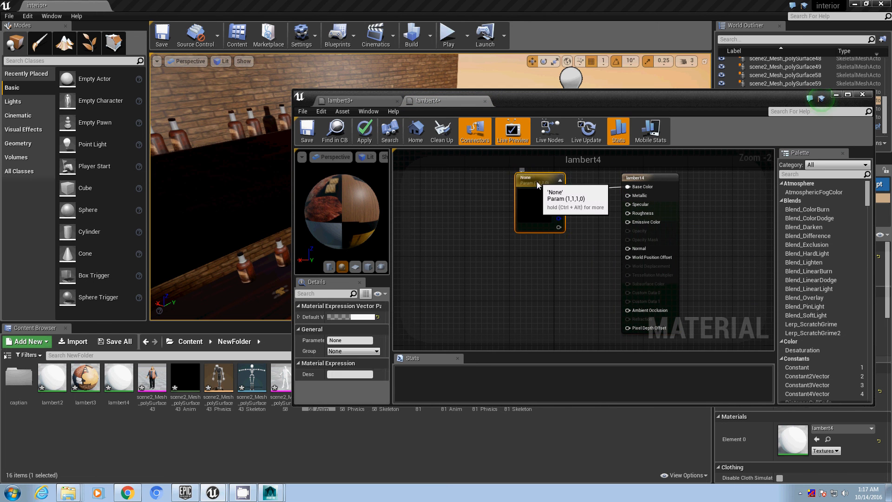
key("Delete")
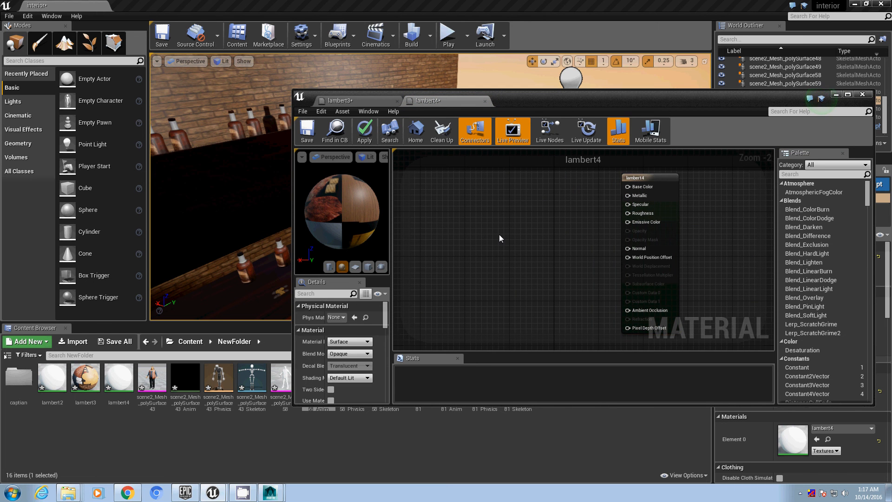
Step: Create a subfolder named assistant inside NewFolder
right_click(57, 431)
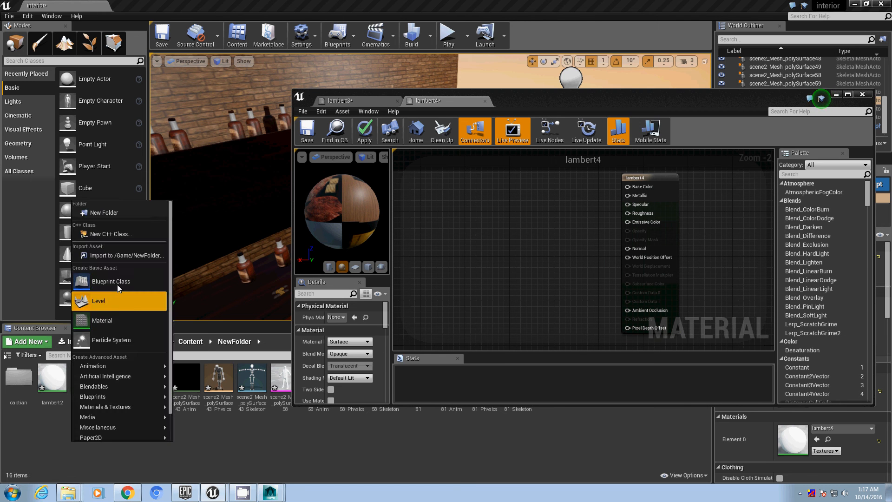
left_click(104, 212)
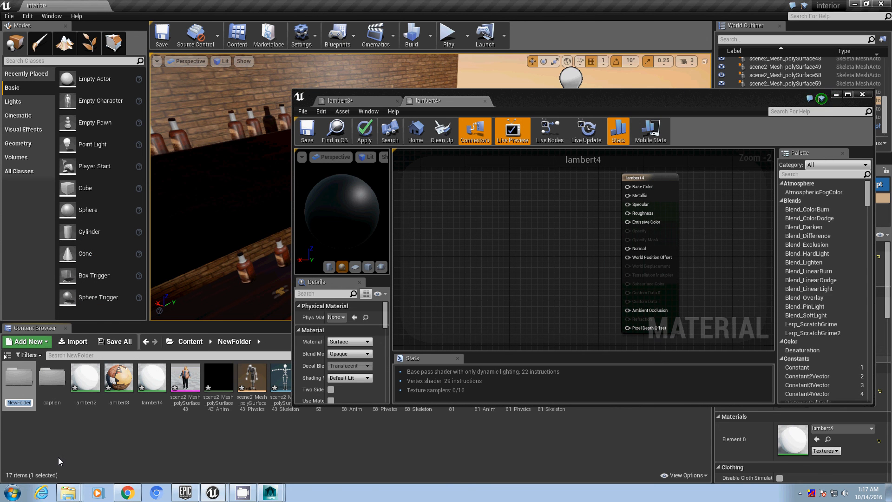
type("assistant")
key("Return")
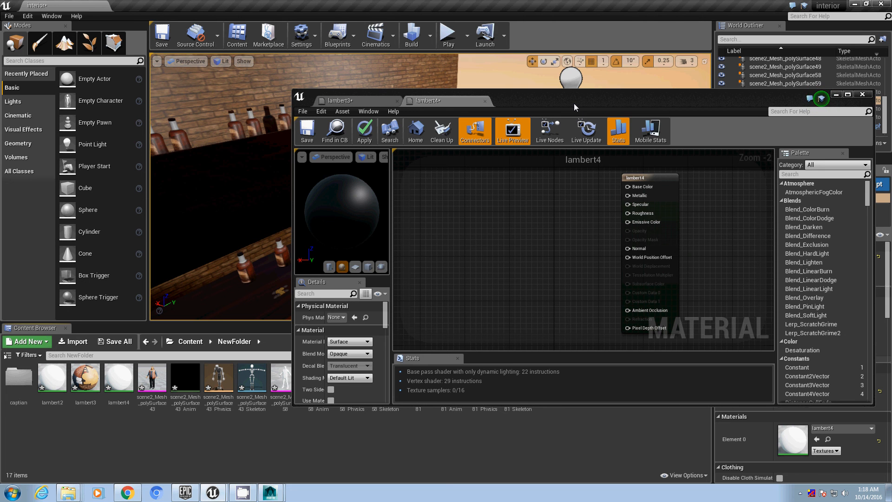
Step: Open the empty assistant folder, then switch to Windows Explorer and open Captain Assistant inside animation scenes
left_click_drag(574, 103, 615, 70)
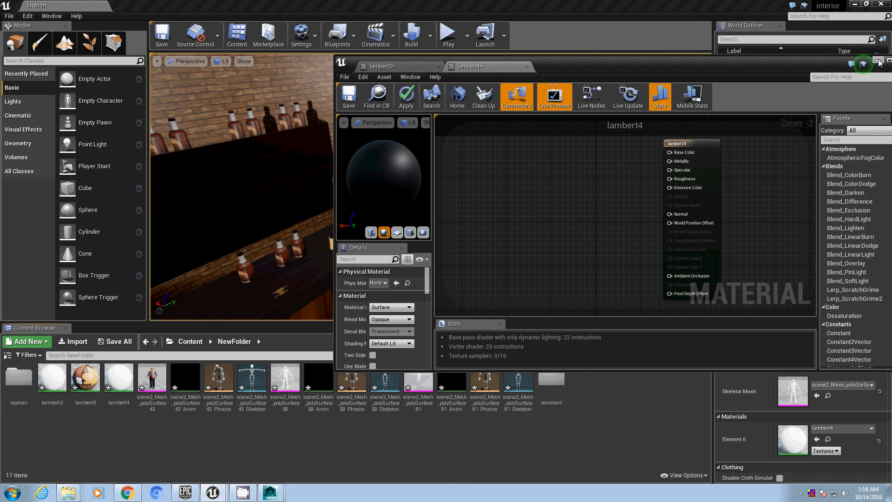
left_click(877, 61)
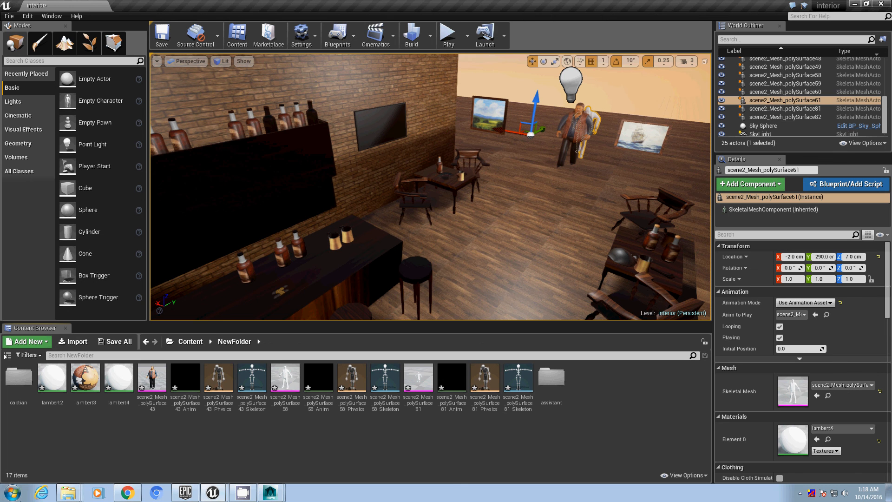
double_click(553, 393)
mouse_move(68, 492)
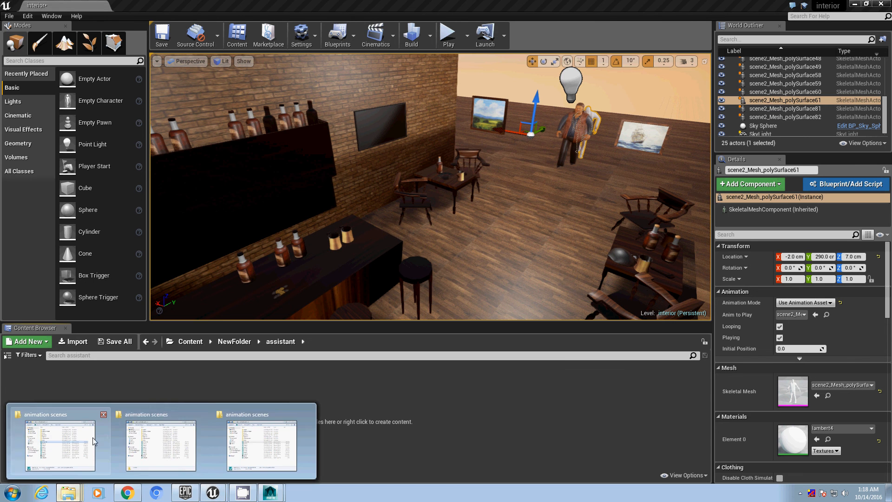
left_click(69, 445)
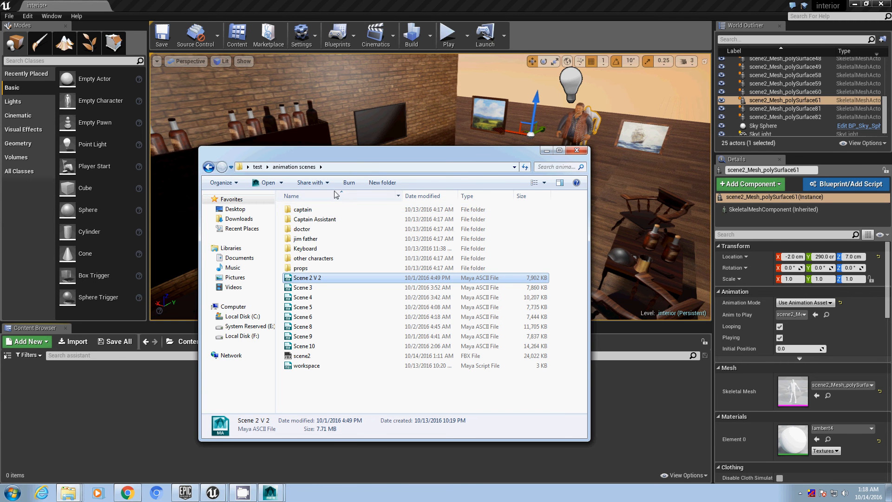
left_click_drag(391, 153, 609, 122)
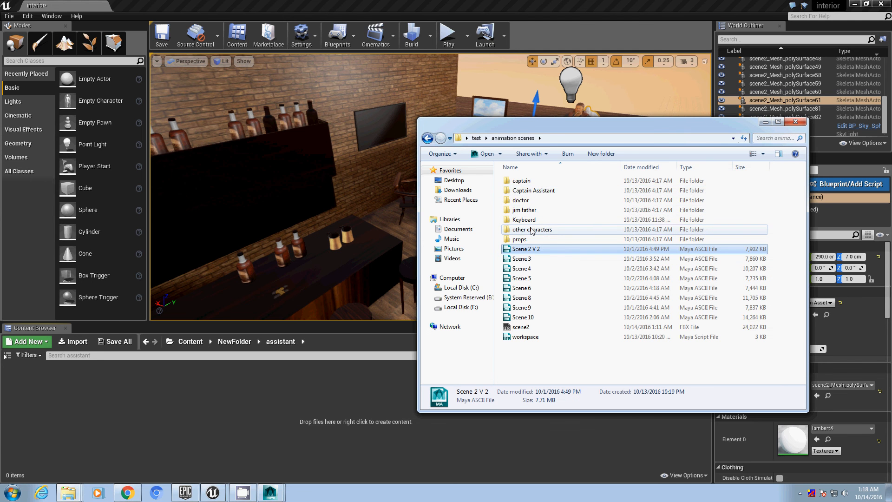
double_click(547, 190)
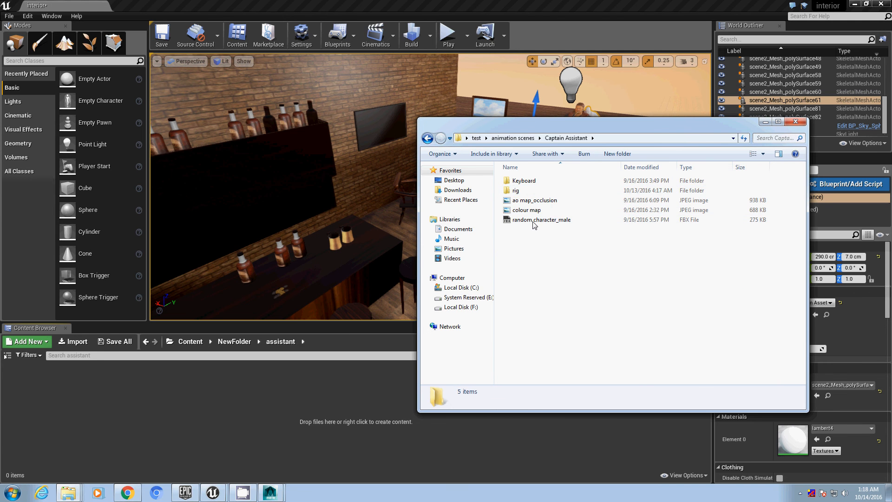
Step: Import the ao map_occlusion and colour map images from the Captain Assistant folder into the project's assistant folder
left_click(527, 212)
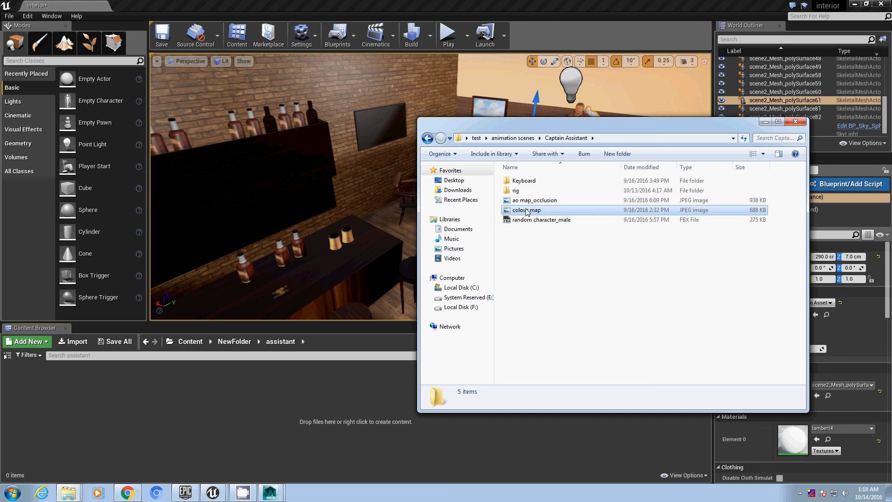
left_click(530, 201, "ctrl")
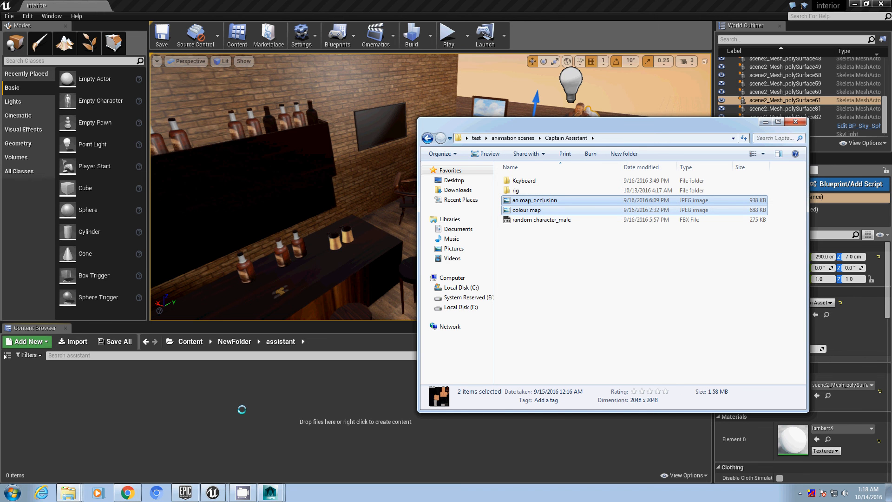
left_click_drag(241, 410, 239, 398)
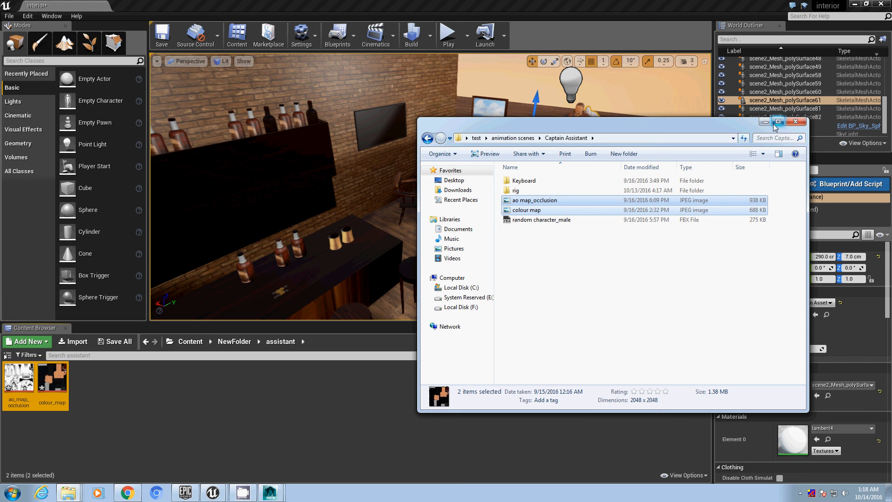
left_click(765, 122)
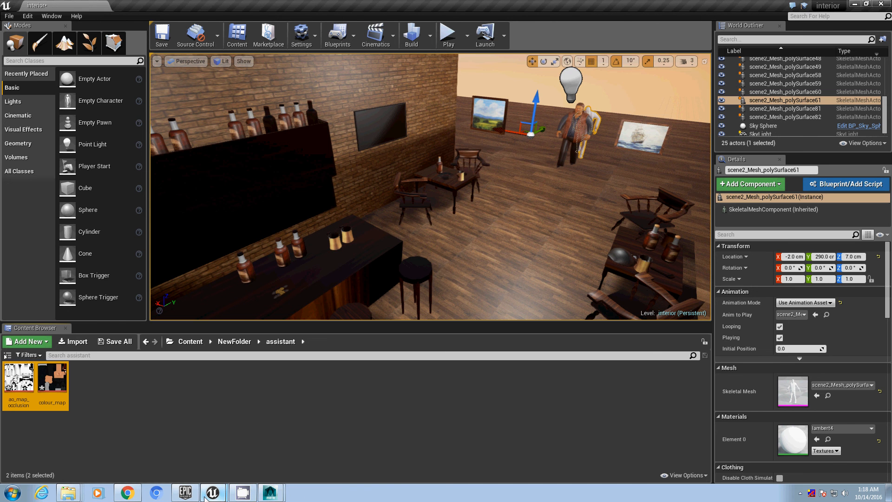
Step: Bring the lambert4 material graph forward and add the colour_map and ao_map_occlusion textures as separate texture samples
left_click(223, 495)
left_click(262, 452)
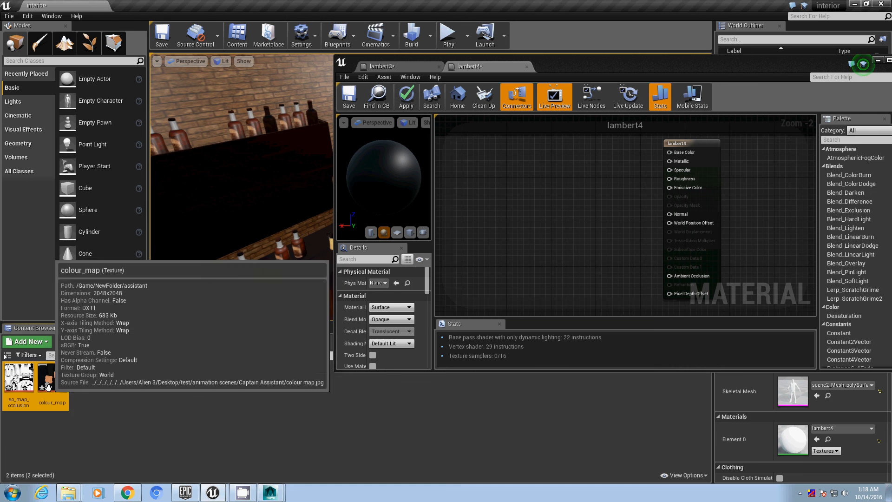
left_click_drag(32, 385, 589, 146)
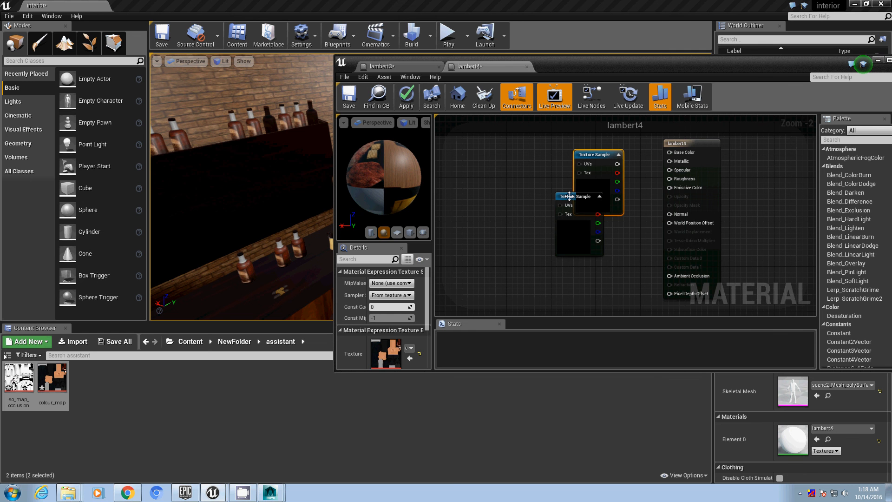
left_click_drag(569, 196, 588, 232)
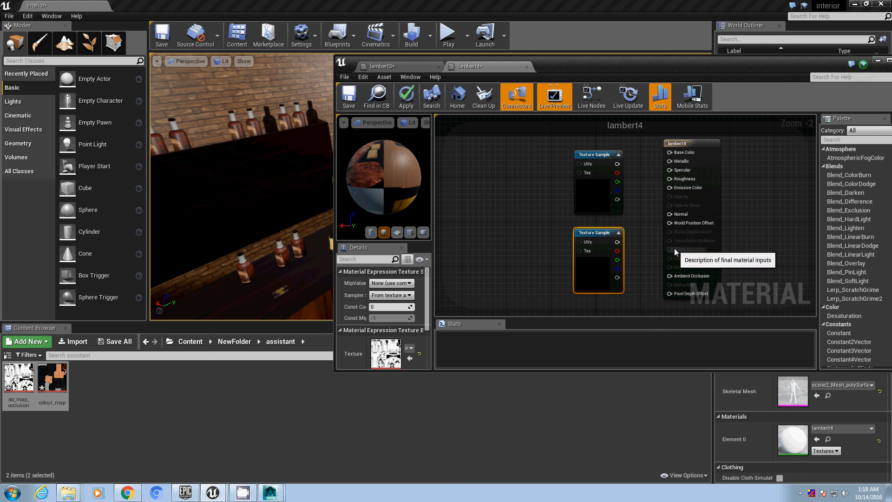
Step: Connect the colour map to Base Color and the occlusion map to Ambient Occlusion in lambert4, and apply the material
left_click(596, 159)
left_click_drag(617, 164, 670, 152)
left_click_drag(617, 241, 669, 276)
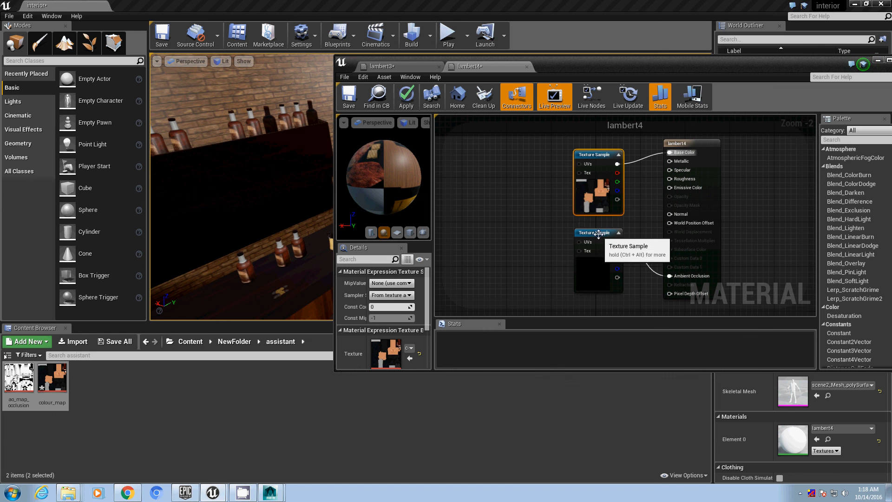
left_click_drag(602, 237, 594, 242)
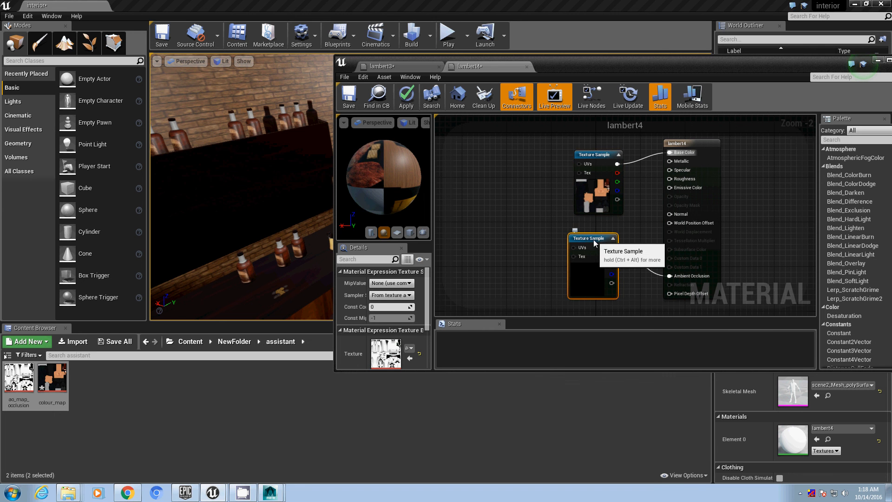
left_click(407, 97)
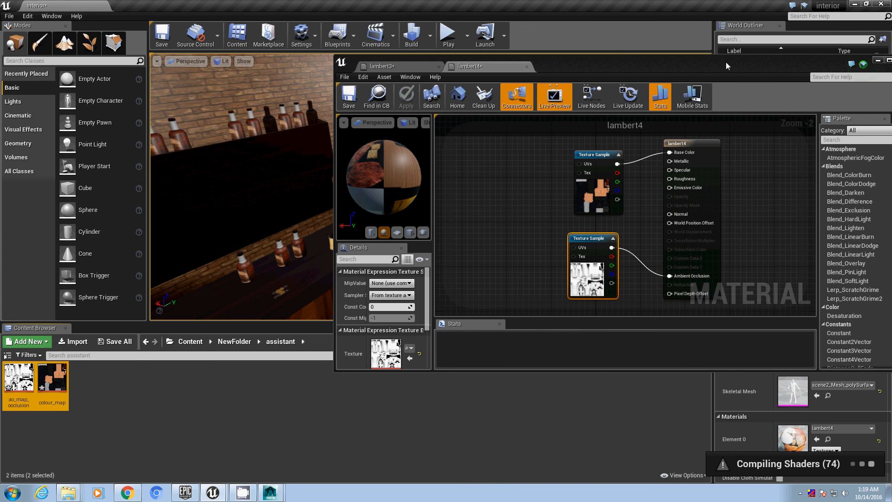
left_click_drag(726, 63, 524, 176)
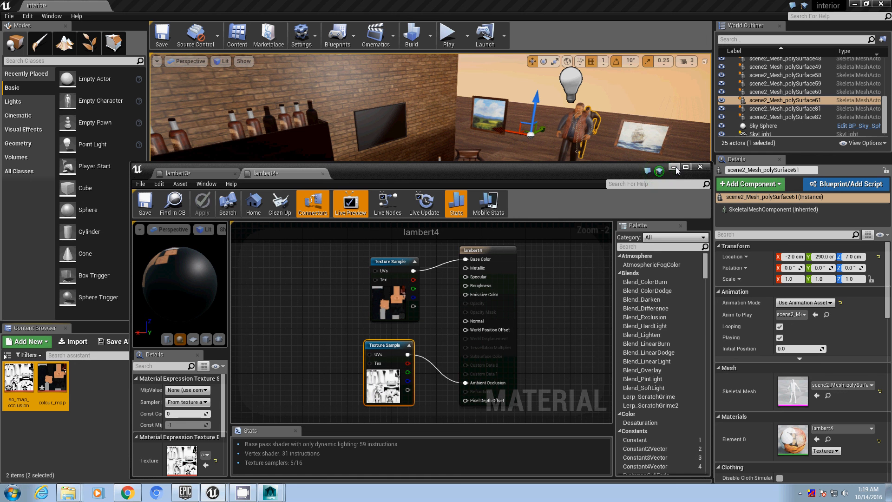
left_click(675, 167)
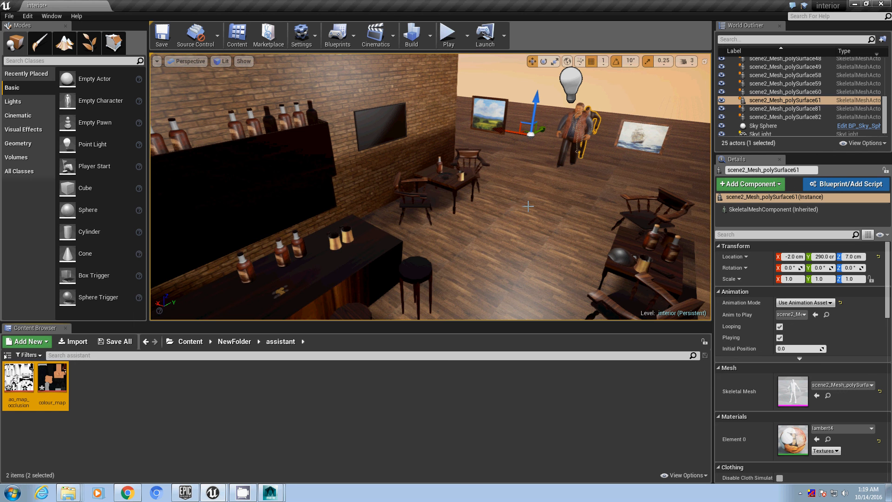
Step: Place the scene2_Mesh_polySurface81 skeletal mesh from NewFolder in the interior level
right_click_drag(511, 206, 512, 206)
left_click(191, 341)
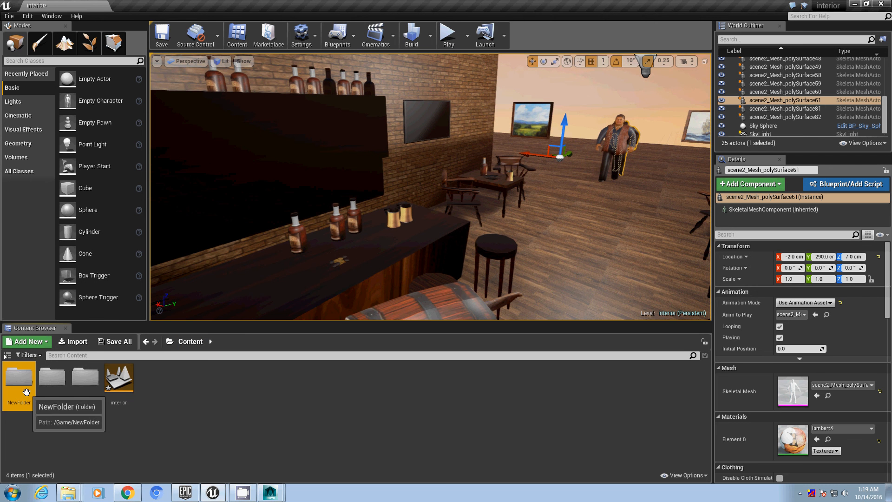
double_click(18, 377)
left_click(450, 387)
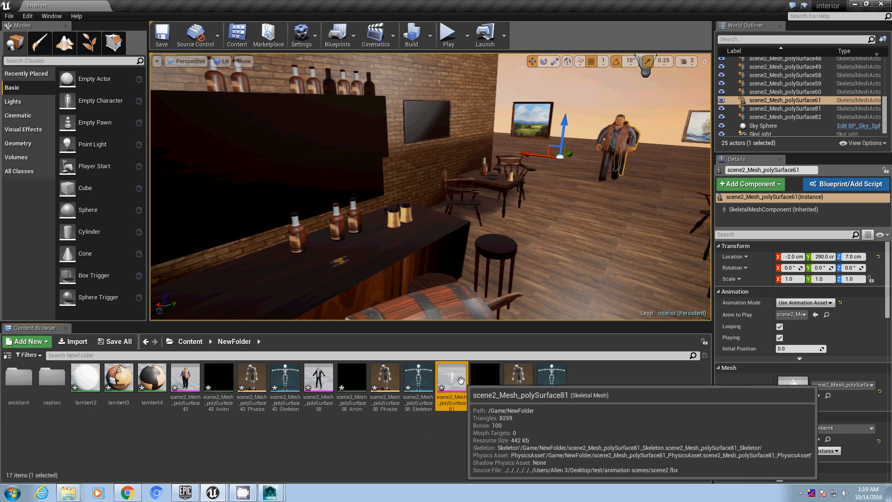
left_click_drag(450, 387, 557, 189)
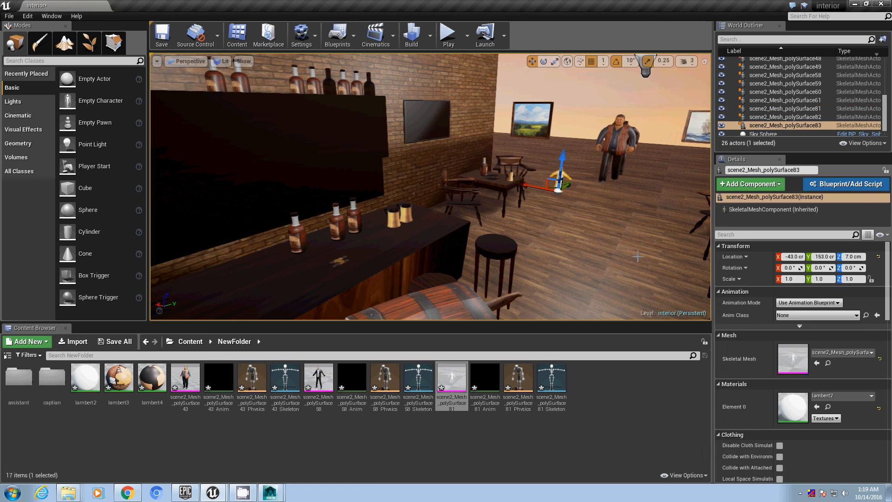
Step: Set the new character's animation mode to Use Animation Asset and assign the scene2_Mesh_polySurface81_Anim asset
left_click(818, 303)
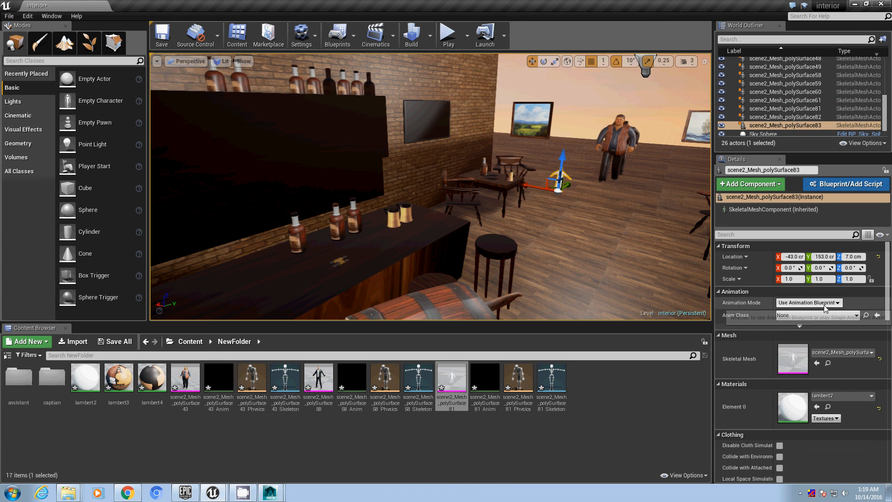
left_click(815, 317)
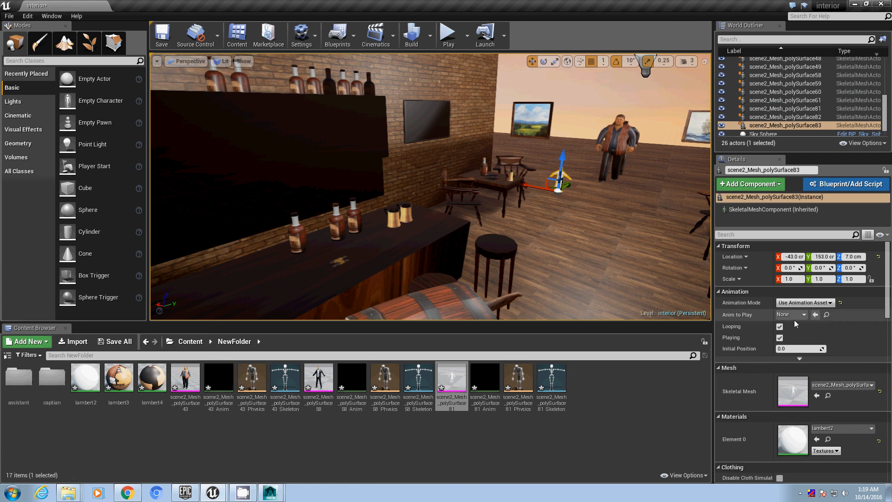
left_click_drag(502, 396, 793, 314)
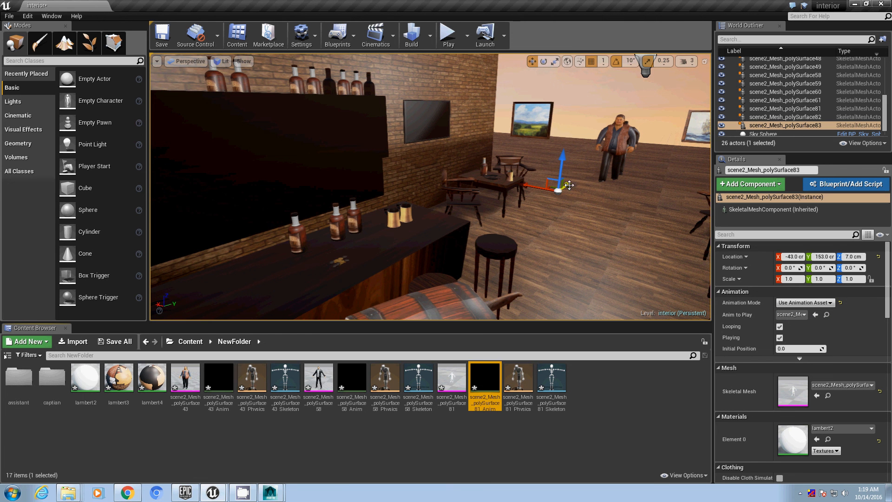
Step: Move the new character behind the bar counter, to X -8, Y 250
left_click_drag(568, 187, 604, 136)
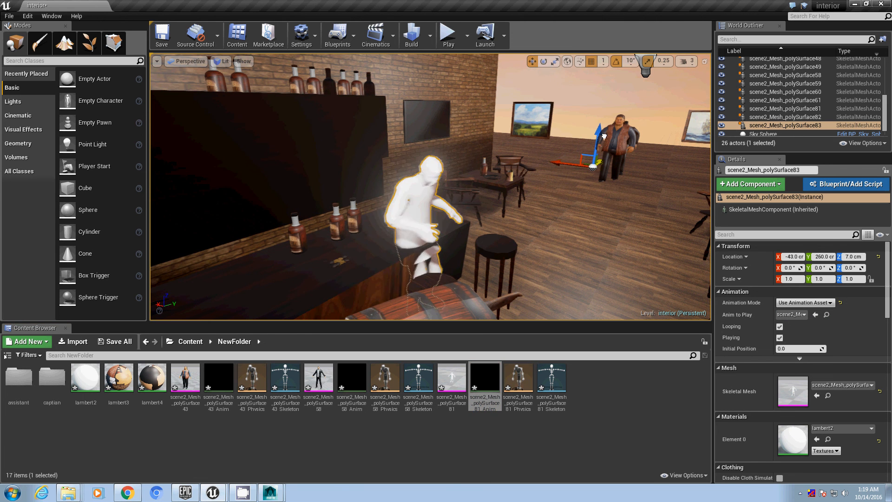
left_click_drag(563, 163, 529, 162)
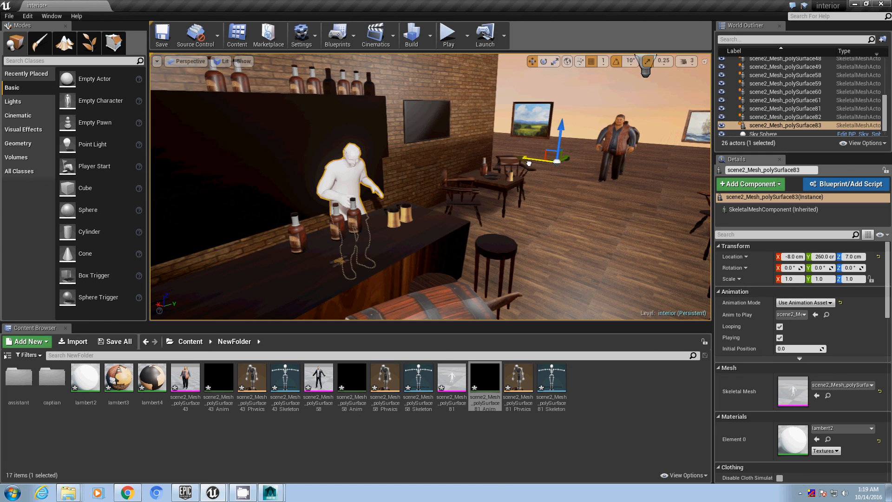
right_click_drag(492, 246, 652, 150)
left_click_drag(652, 150, 641, 155)
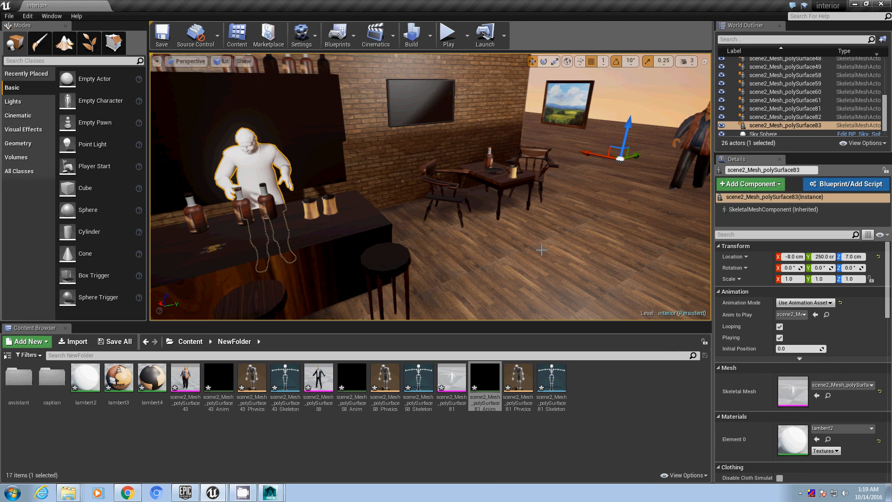
Step: Select the Player Start and move it to X -74, Y -71, Z 55, in front of the bar near the stairs
right_click_drag(641, 154, 439, 62)
left_click_drag(886, 112, 886, 79)
left_click_drag(885, 76, 880, 117)
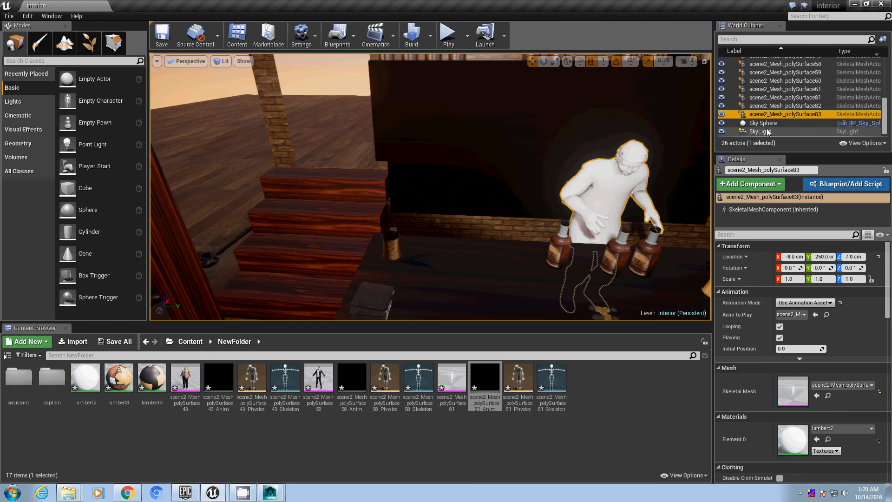
left_click_drag(884, 114, 884, 75)
left_click(764, 79)
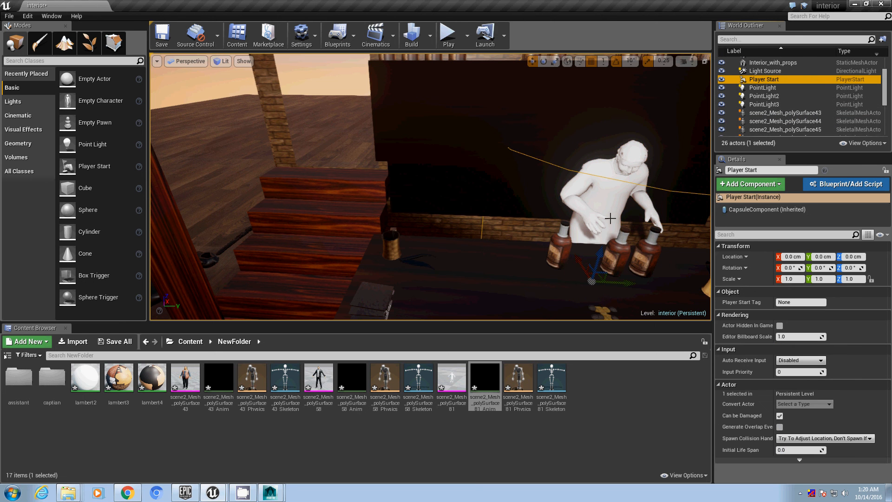
key("f")
key("w")
right_click_drag(605, 231, 581, 233)
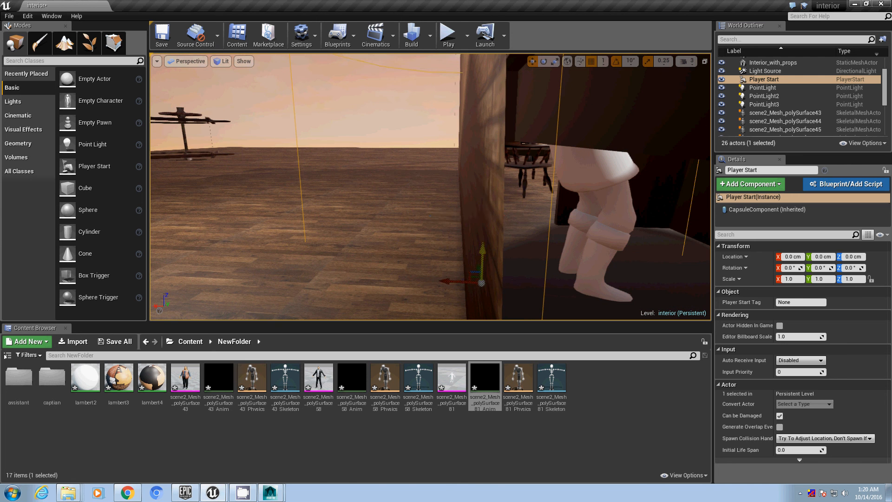
left_click_drag(486, 245, 487, 82)
right_click_drag(487, 81, 491, 116)
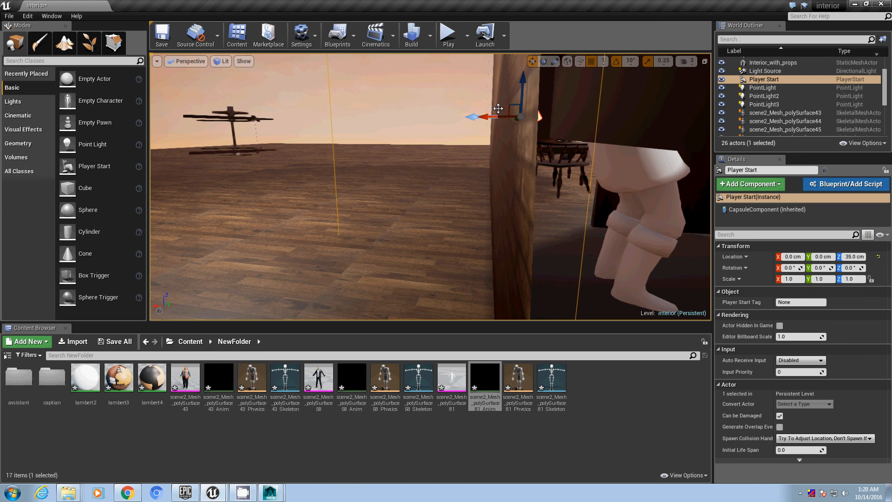
left_click_drag(491, 116, 578, 116)
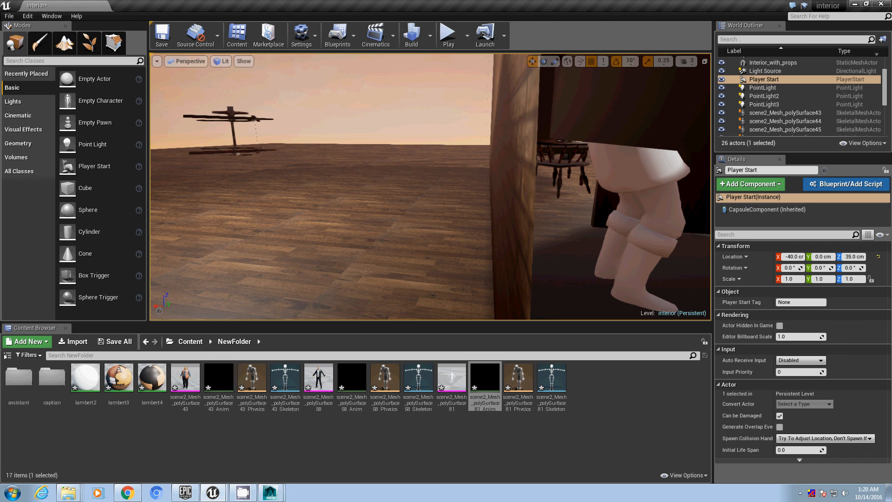
right_click_drag(578, 116, 529, 231)
left_click_drag(449, 207, 208, 237)
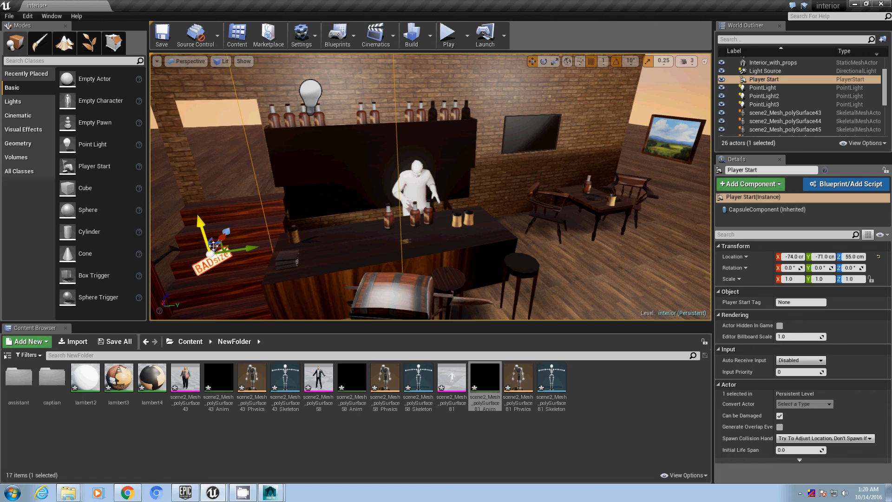
Step: Play the level, walk through the bar to examine the animated characters, and stop the preview
right_click_drag(209, 237, 275, 195)
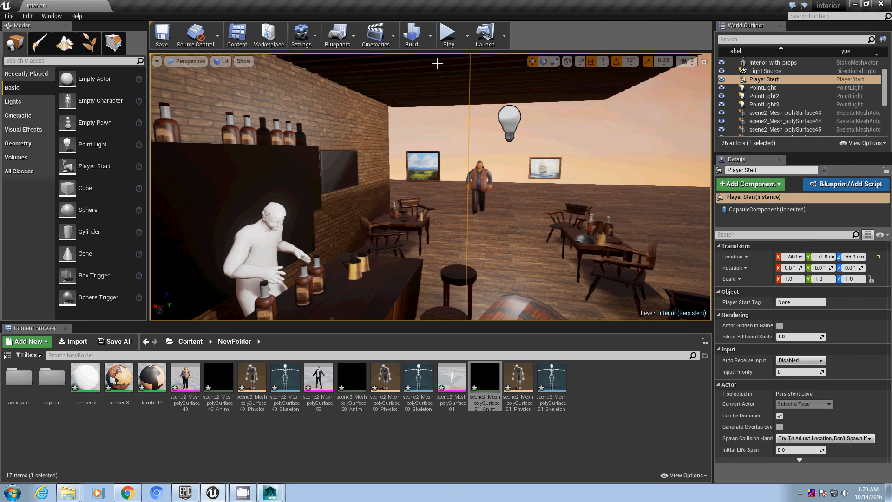
left_click(449, 35)
left_click(512, 190)
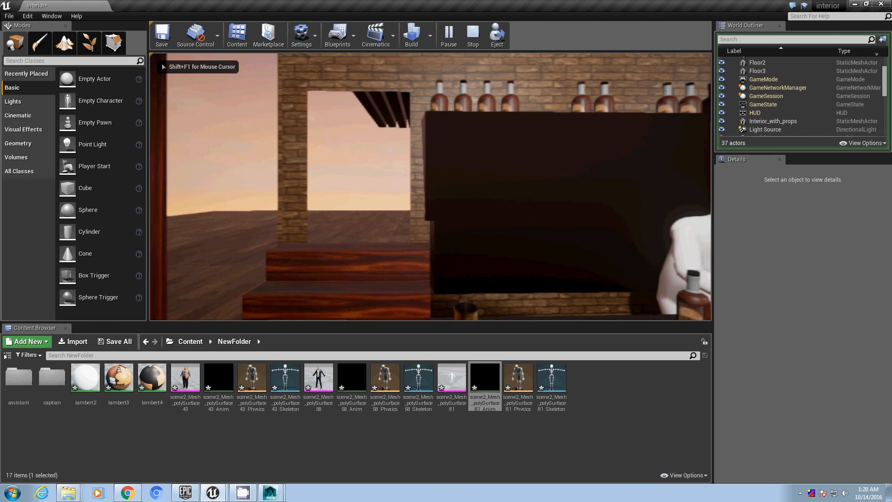
key("w")
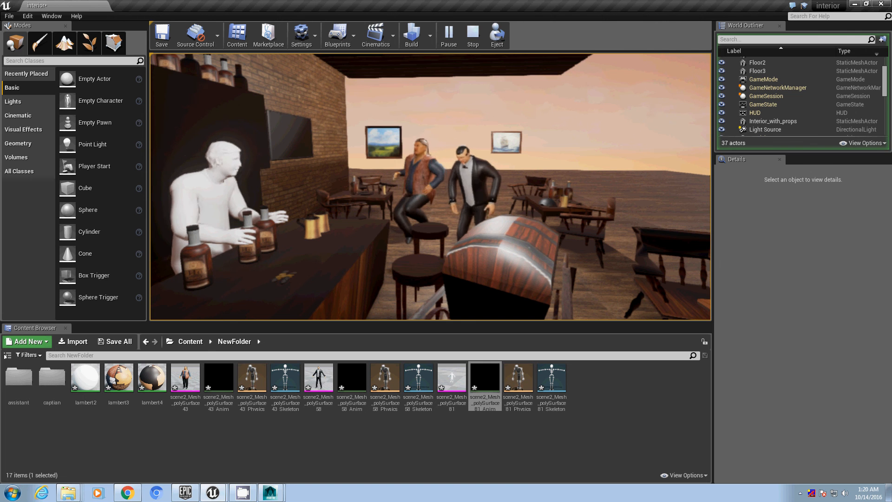
key("Escape")
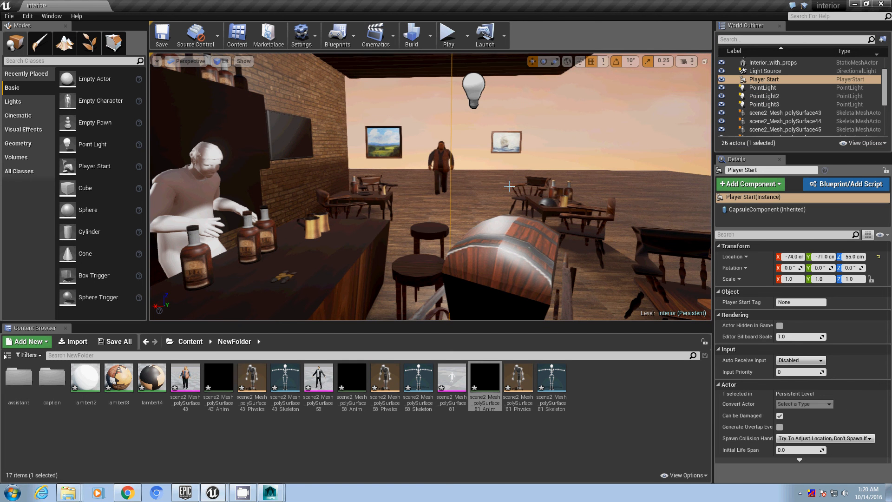
Step: Open the bartender character's lambert2 material and delete the colour parameter node feeding Base Color
right_click_drag(512, 189, 414, 162)
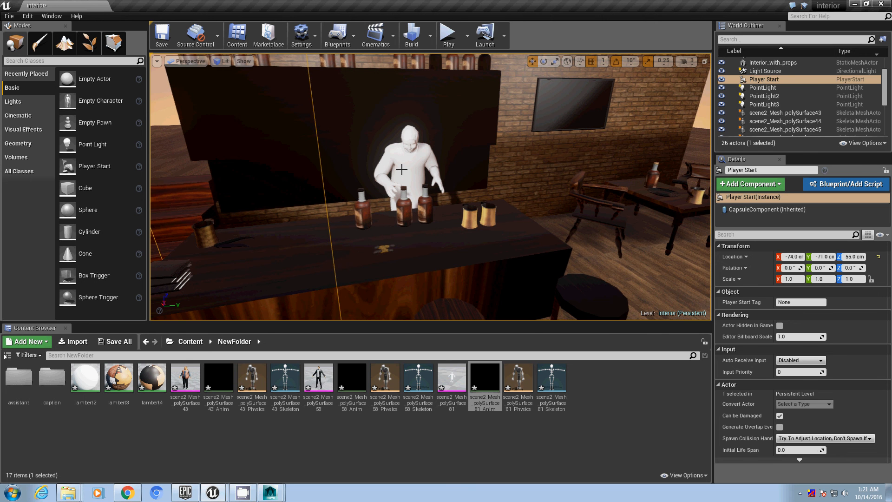
left_click(414, 162)
double_click(793, 439)
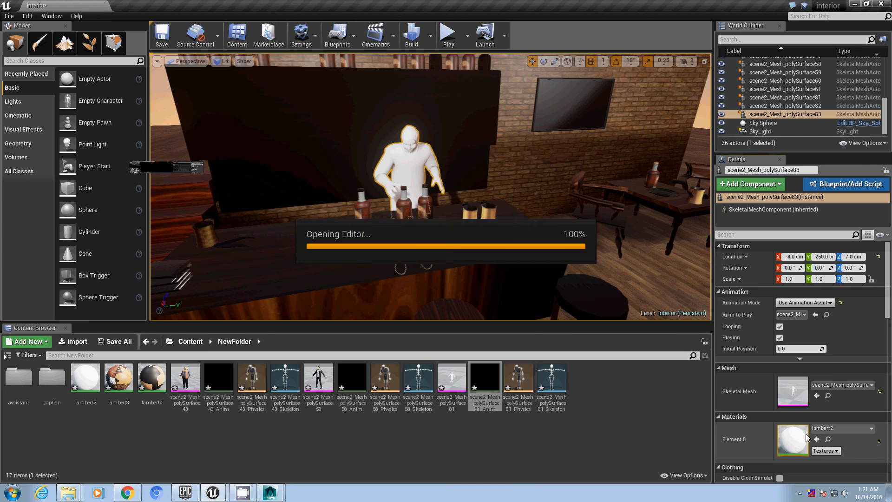
left_click_drag(422, 246, 509, 253)
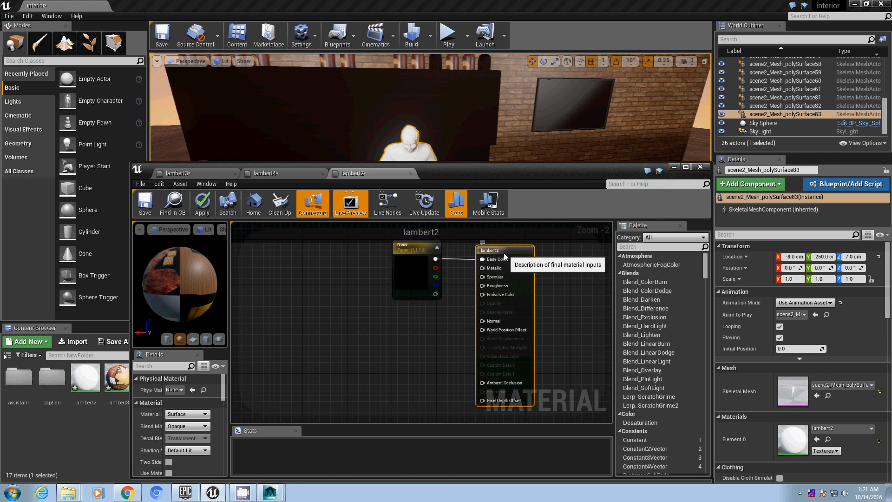
left_click(408, 247)
key("Delete")
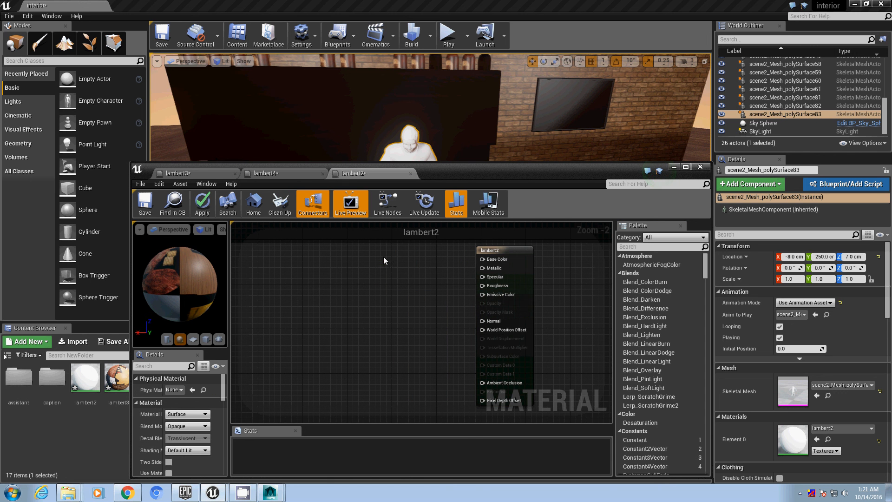
Step: Create a folder named jim_father inside NewFolder in the project content and open it
right_click(55, 448)
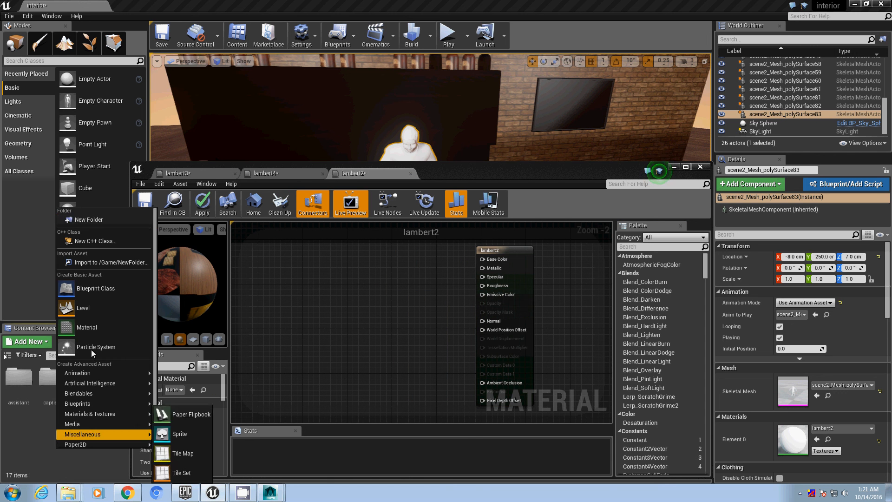
left_click(93, 217)
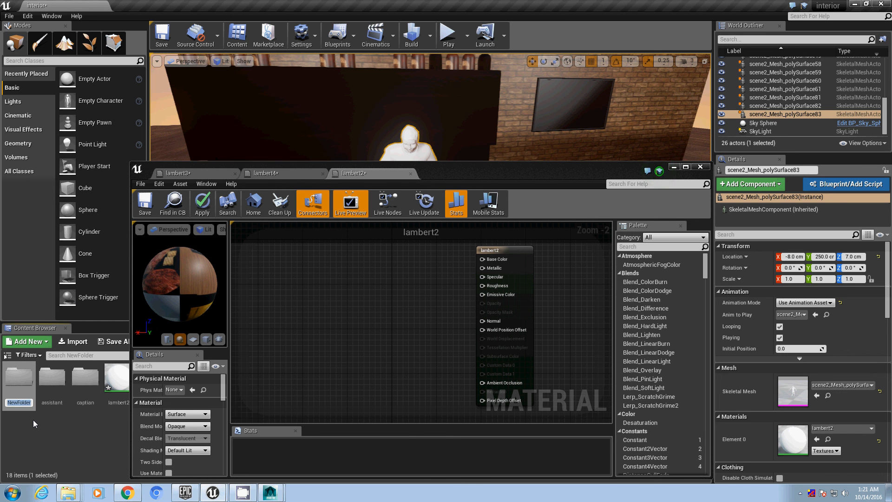
type("jim")
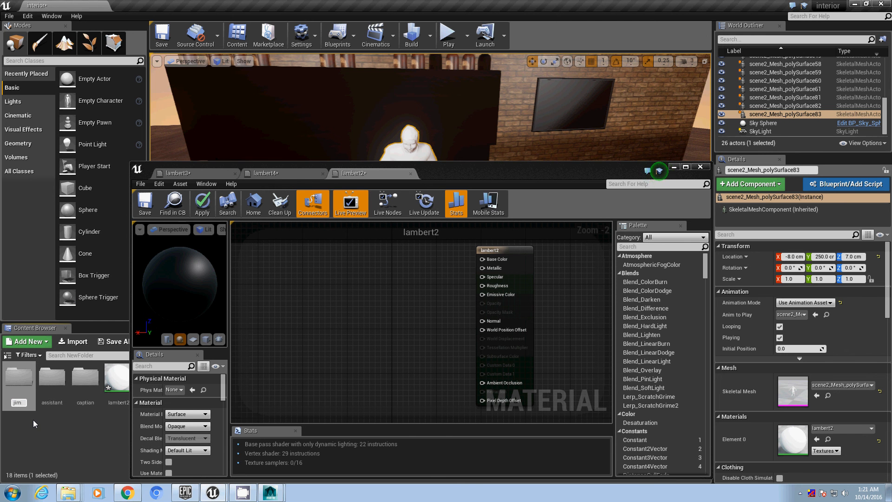
type("_father")
key("Escape")
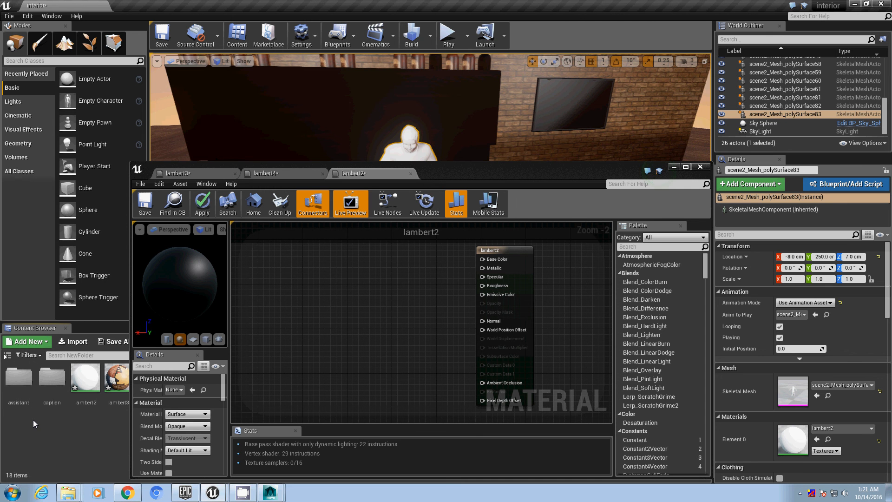
left_click_drag(482, 169, 567, 163)
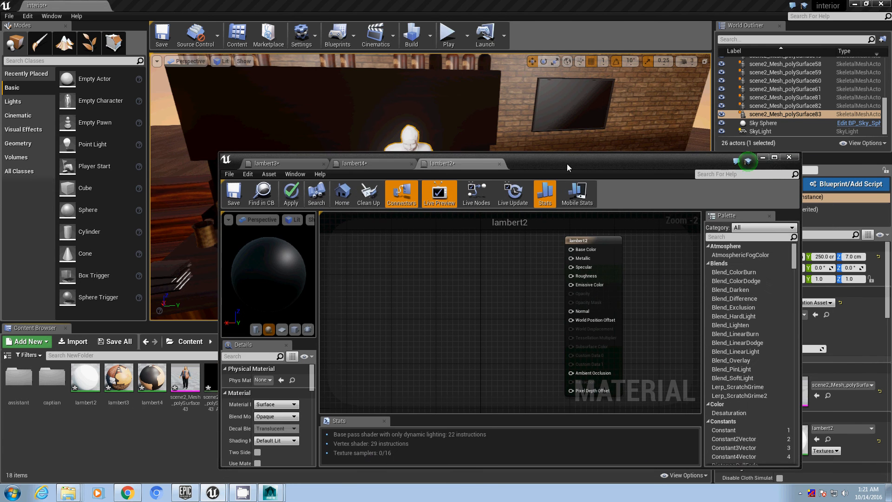
left_click(763, 157)
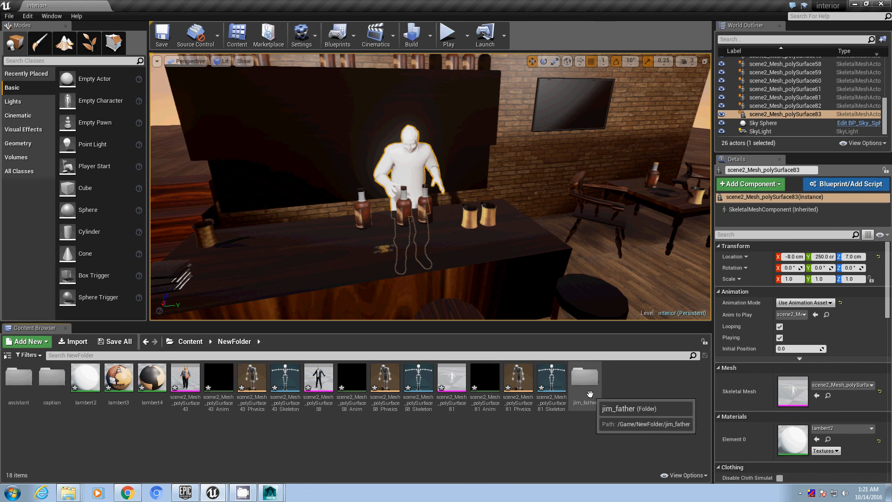
double_click(575, 403)
Step: Switch to File Explorer and open the jim father folder inside animation scenes
mouse_move(68, 492)
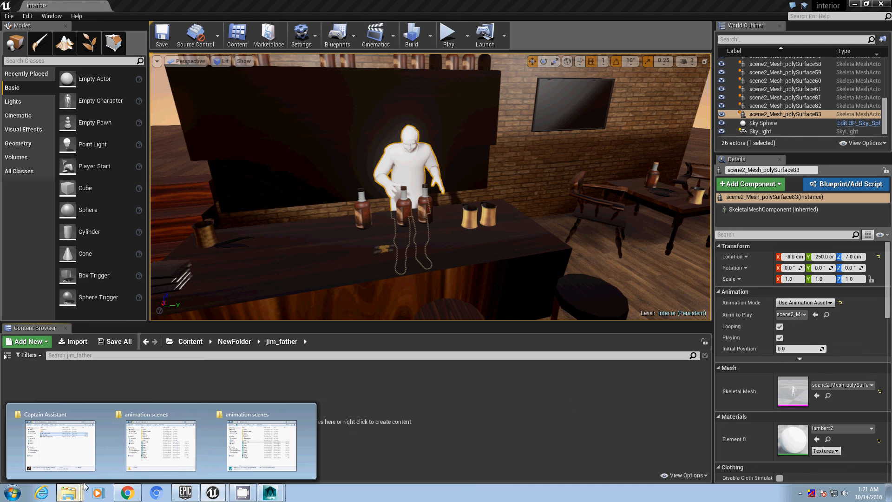
left_click(70, 446)
left_click(428, 138)
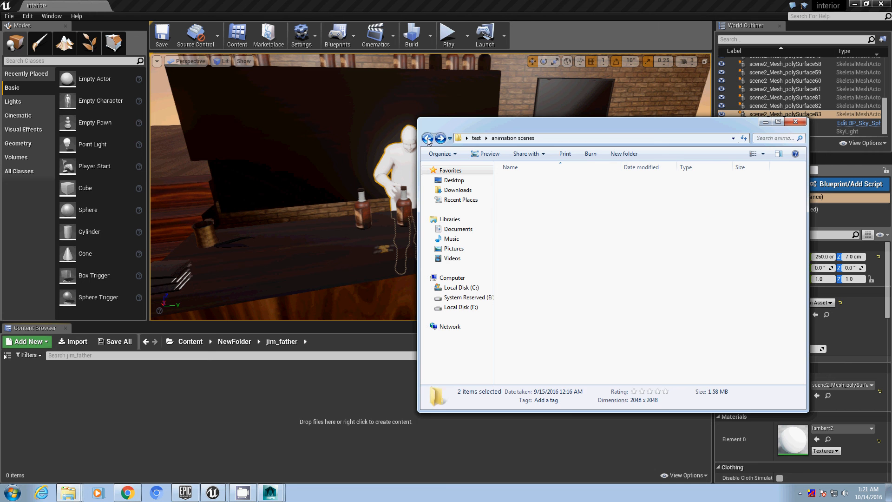
double_click(524, 210)
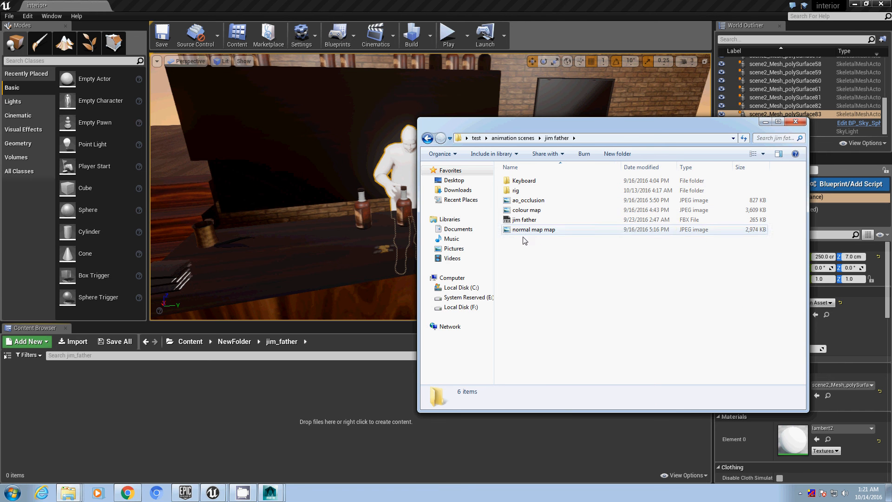
mouse_move(68, 493)
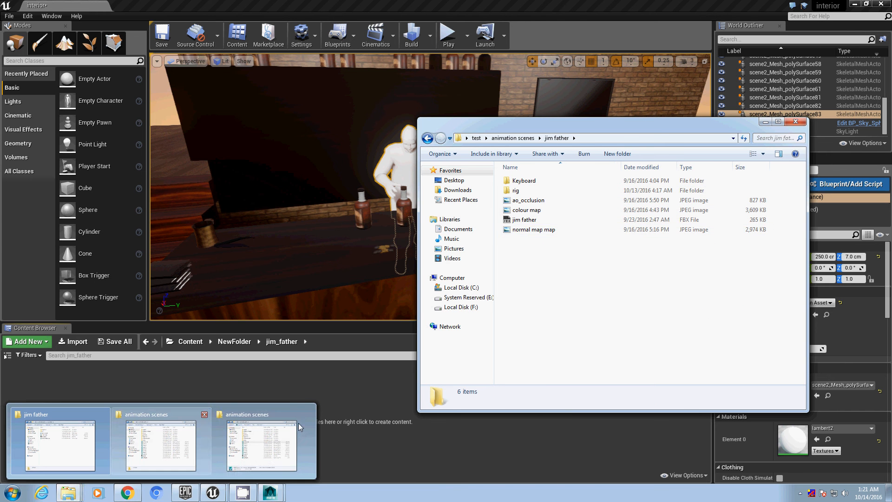
left_click(305, 414)
left_click(210, 417)
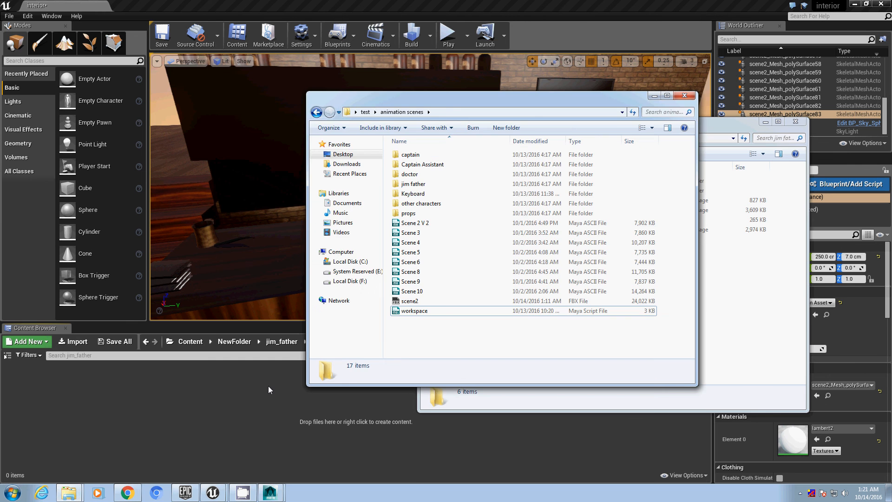
left_click(654, 96)
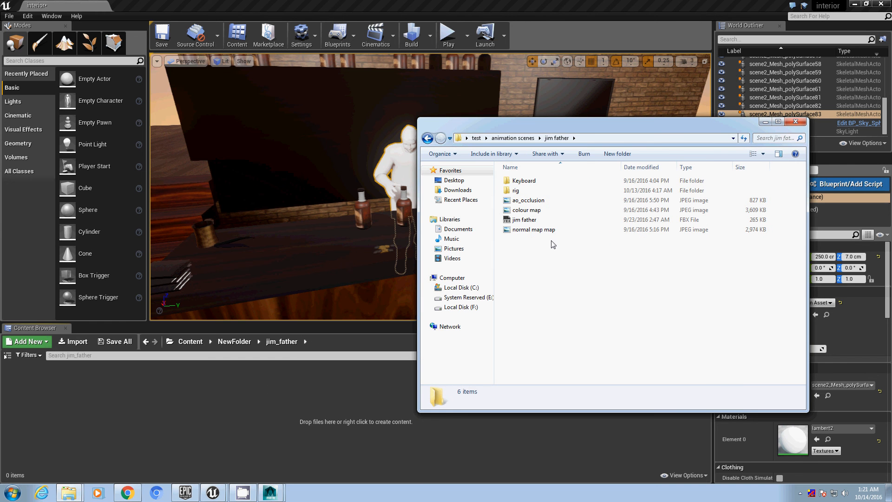
Step: Import the ao_occlusion, colour map and normal map map images into the project's jim_father folder
left_click(531, 231)
left_click(531, 210, "ctrl")
left_click(529, 200, "ctrl")
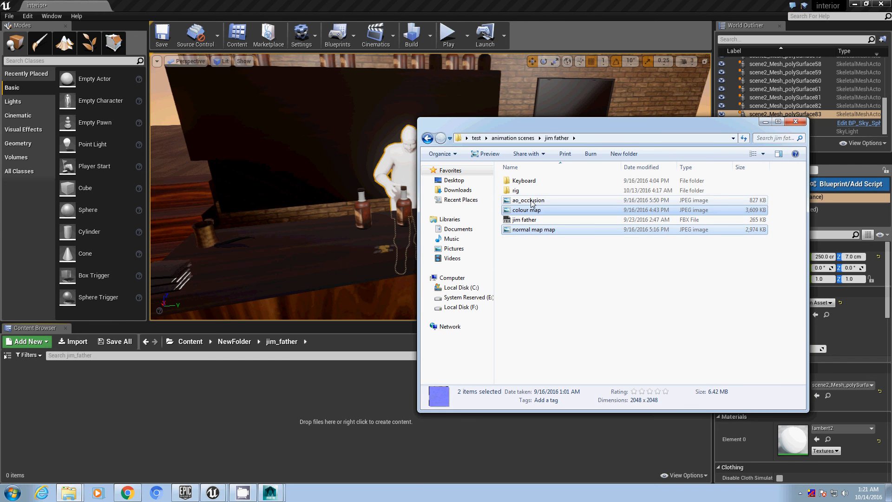
left_click_drag(531, 210, 251, 419)
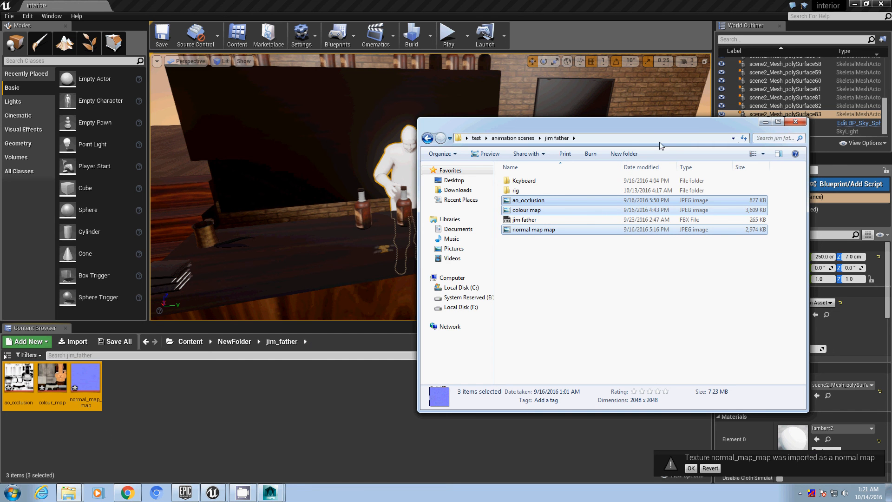
left_click(764, 121)
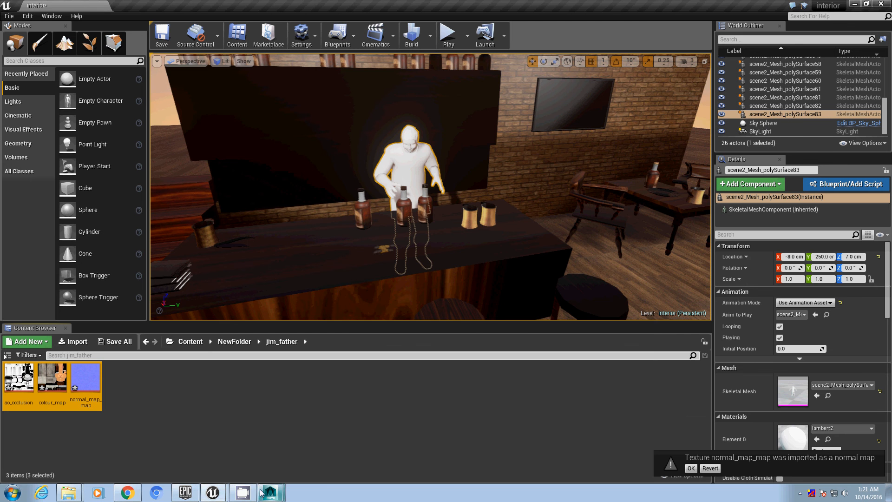
Step: Add the three jim_father textures to the lambert2 material graph as texture samples and space the nodes apart
mouse_move(212, 493)
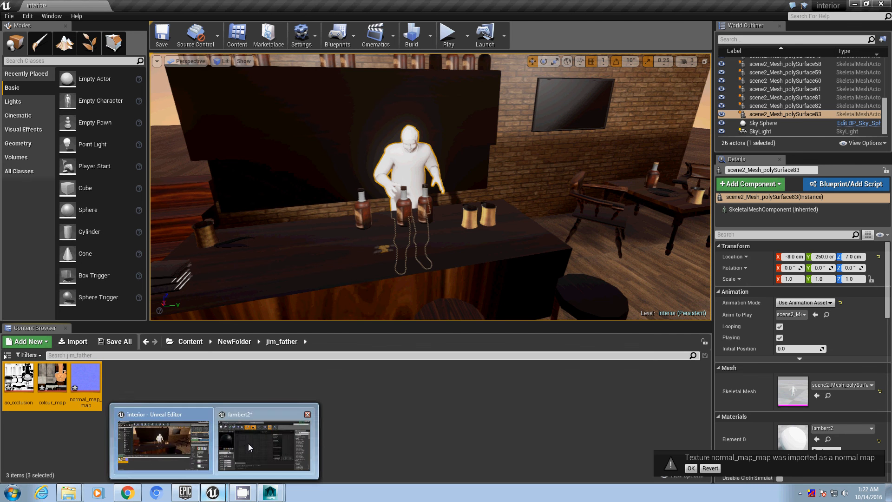
left_click(248, 443)
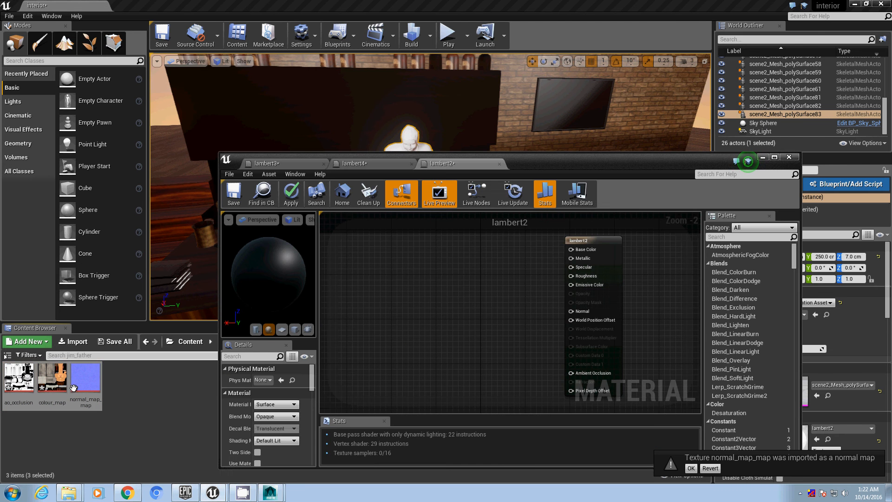
left_click(73, 388)
left_click(35, 385, "ctrl")
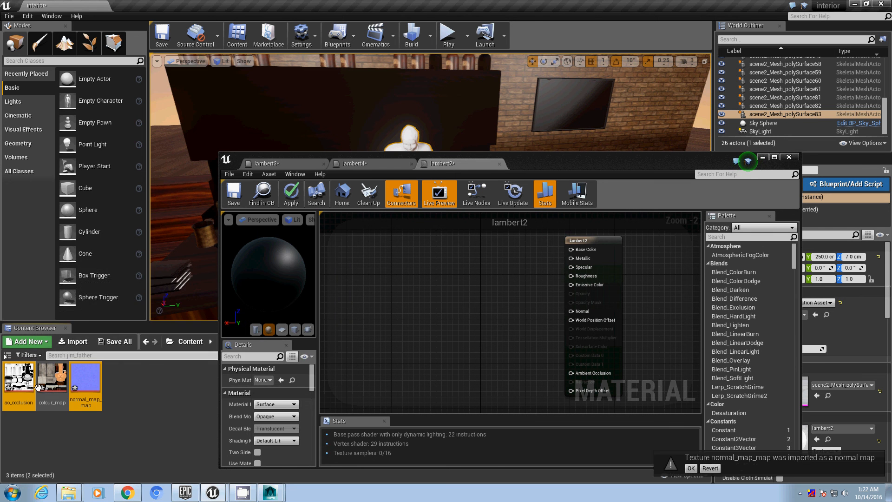
left_click(52, 382, "ctrl")
left_click_drag(52, 382, 449, 281)
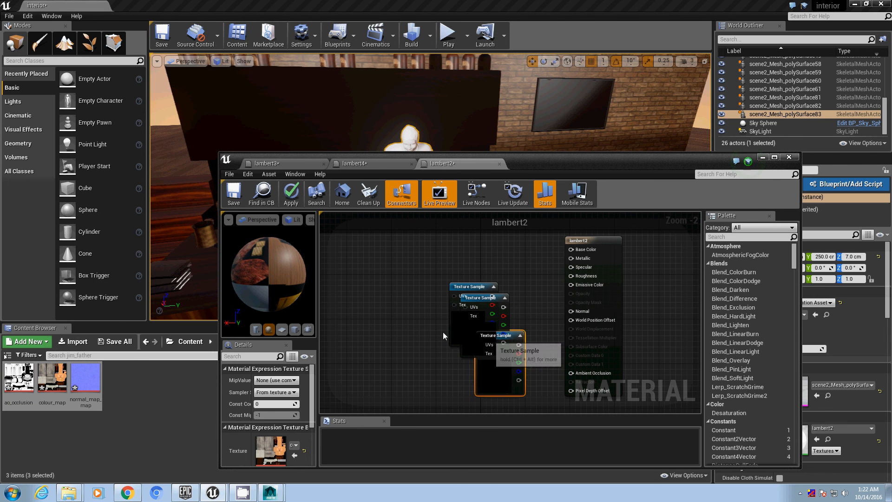
left_click_drag(485, 310, 417, 236)
left_click_drag(478, 311, 500, 307)
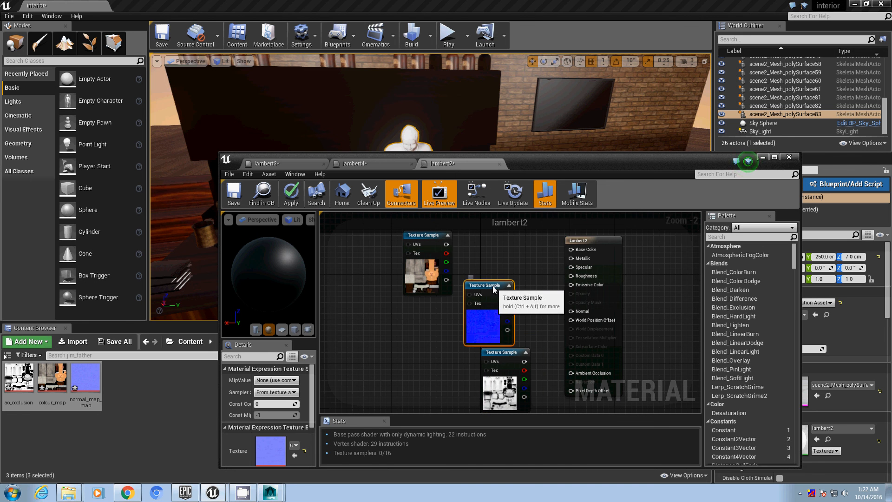
Step: Connect the colour map to Base Color, normal map to Normal and occlusion map to Ambient Occlusion, and apply the lambert2 material
left_click_drag(452, 240, 572, 250)
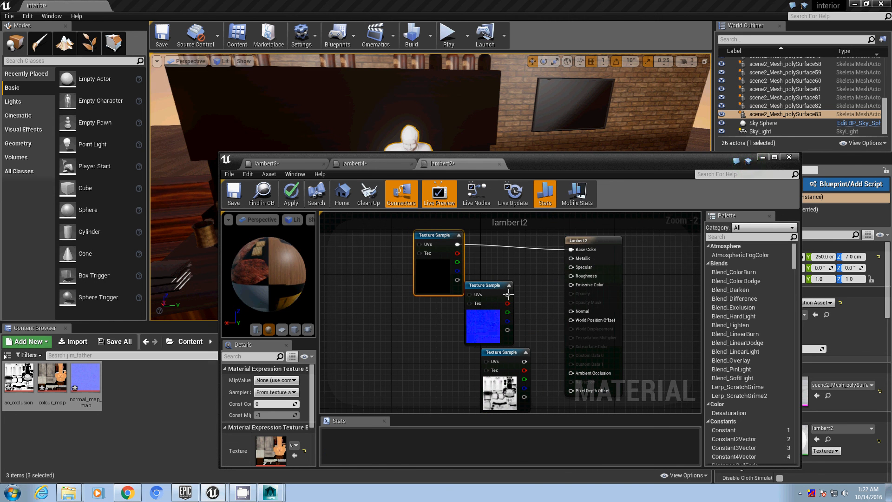
left_click_drag(507, 294, 572, 311)
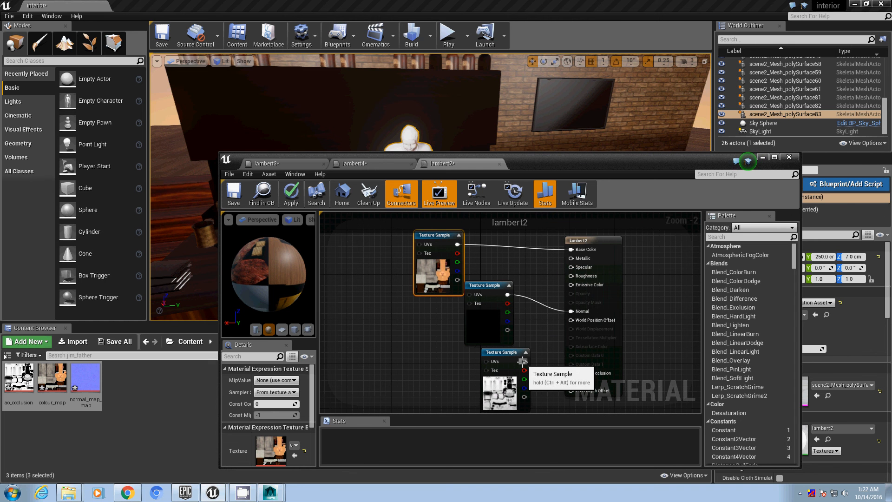
left_click_drag(523, 361, 583, 375)
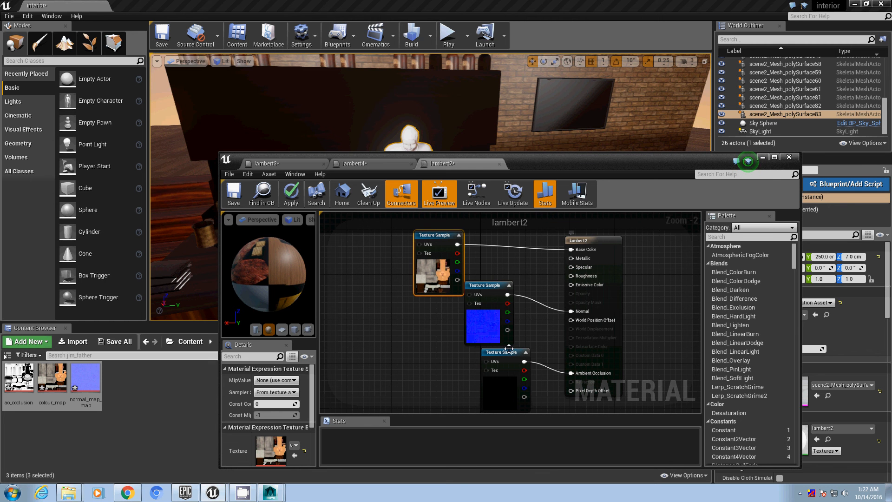
left_click(292, 197)
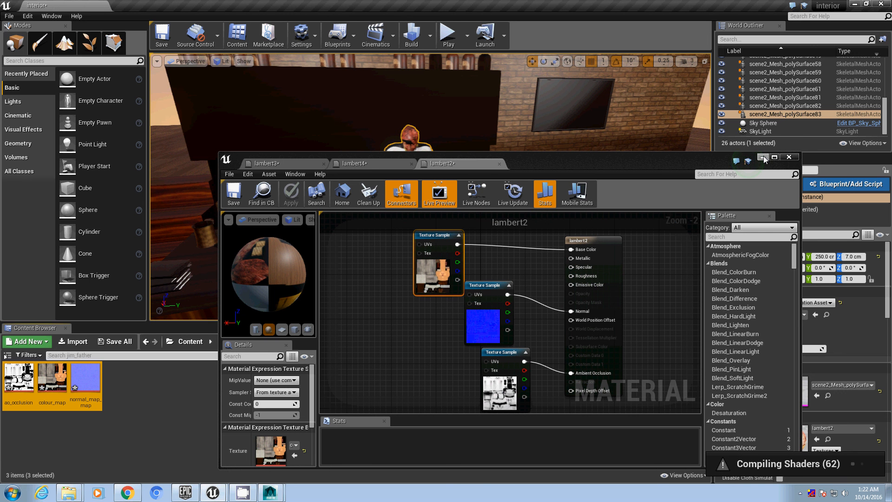
left_click(763, 157)
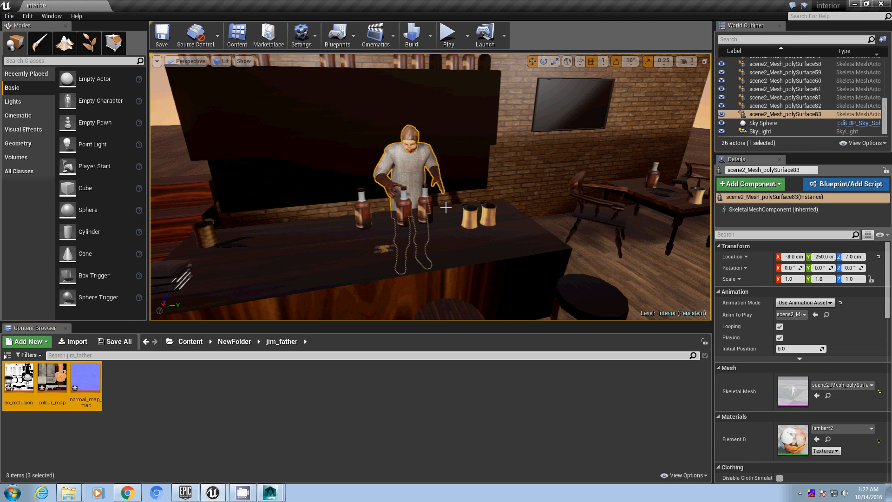
left_click(628, 427)
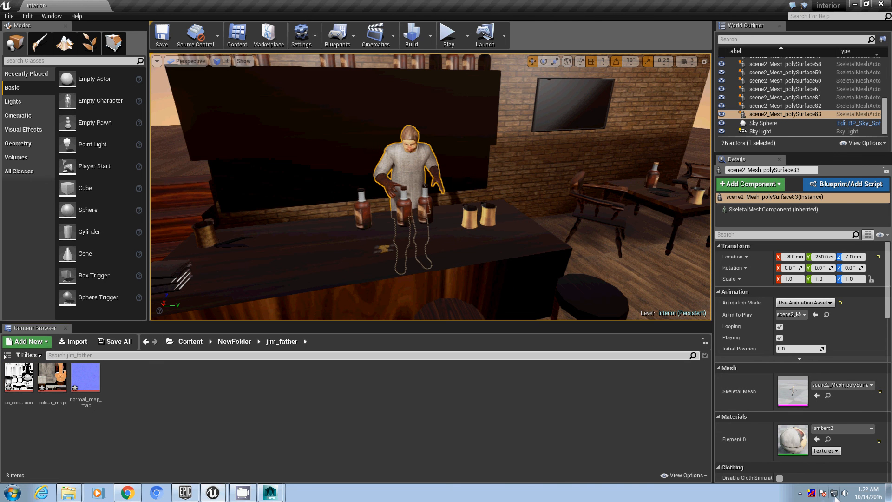
left_click(801, 493)
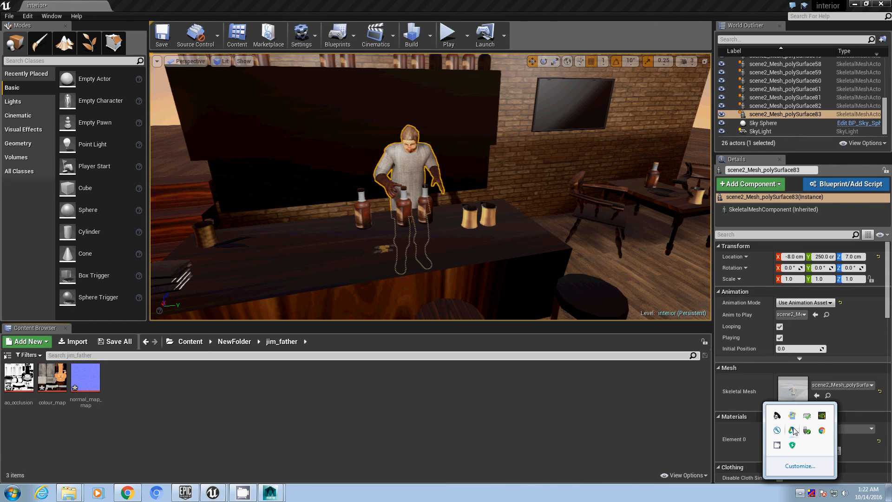
left_click(778, 445)
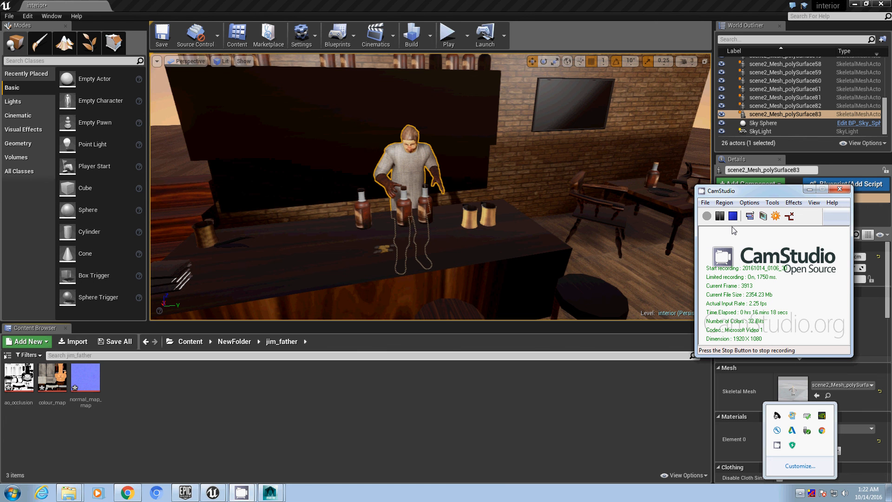